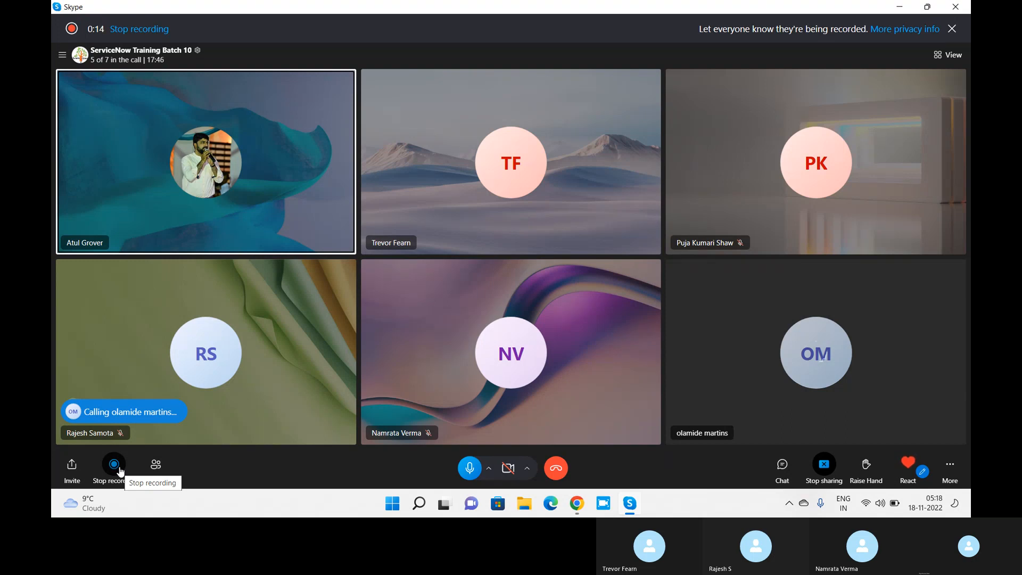
- Switch to Chrome, dismiss the App Engine Studio welcome dialog, and load the portal at dev86271.service-now.com/LNG
{"action": "left_click", "coordinate": [576, 504]}
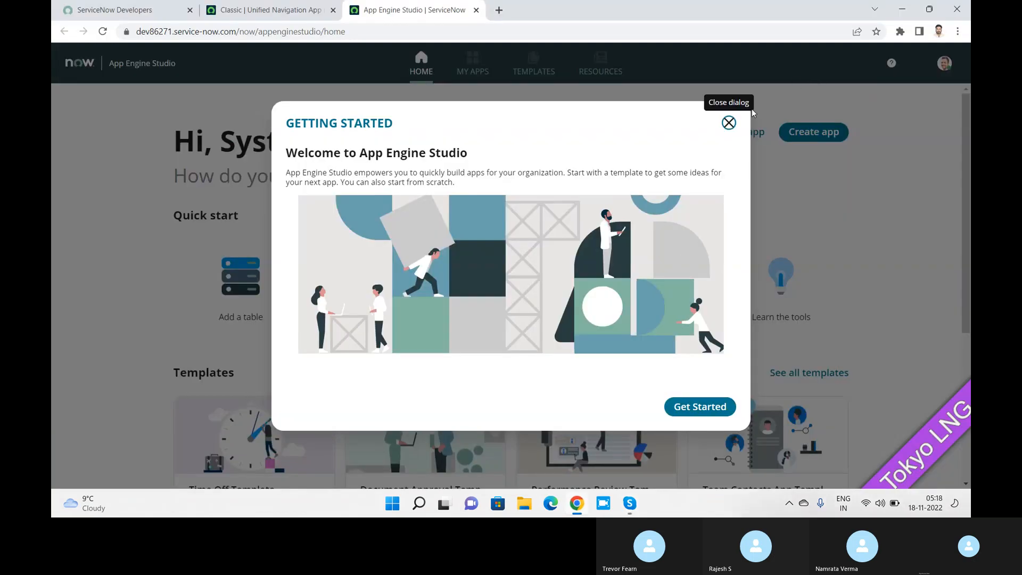
{"action": "left_click", "coordinate": [729, 122]}
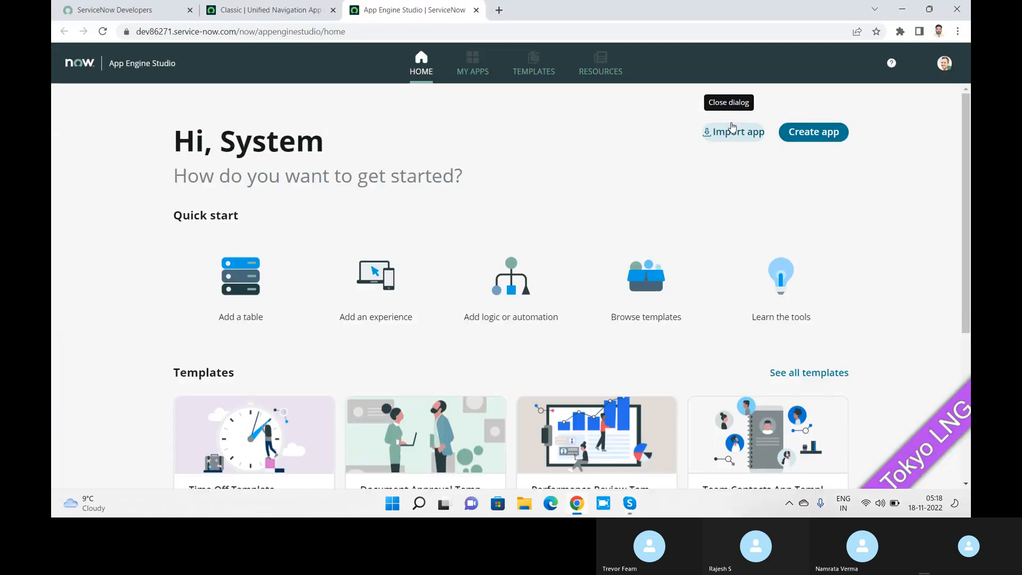
{"action": "left_click", "coordinate": [255, 8]}
{"action": "left_click", "coordinate": [399, 11]}
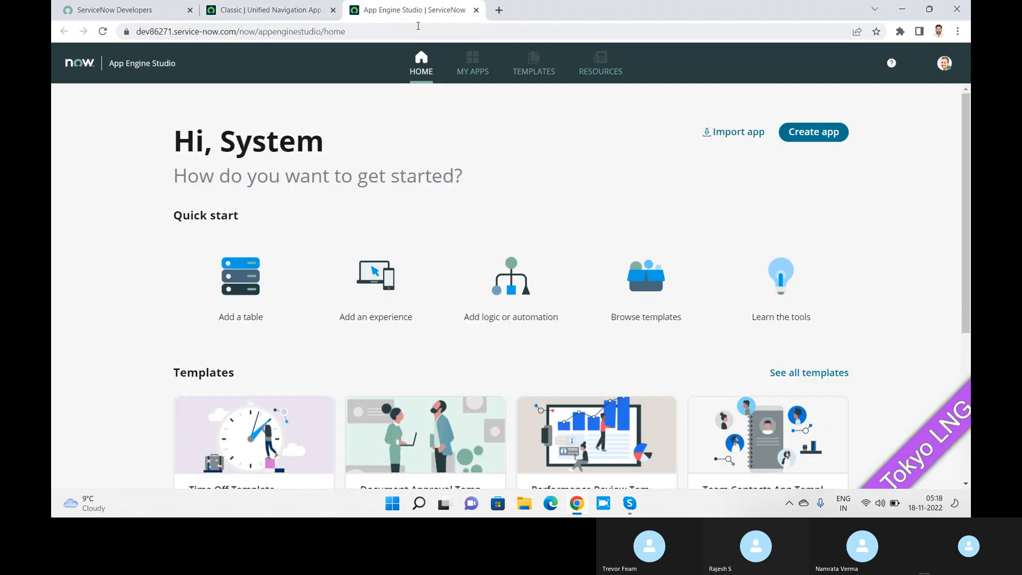
{"action": "left_click", "coordinate": [418, 31]}
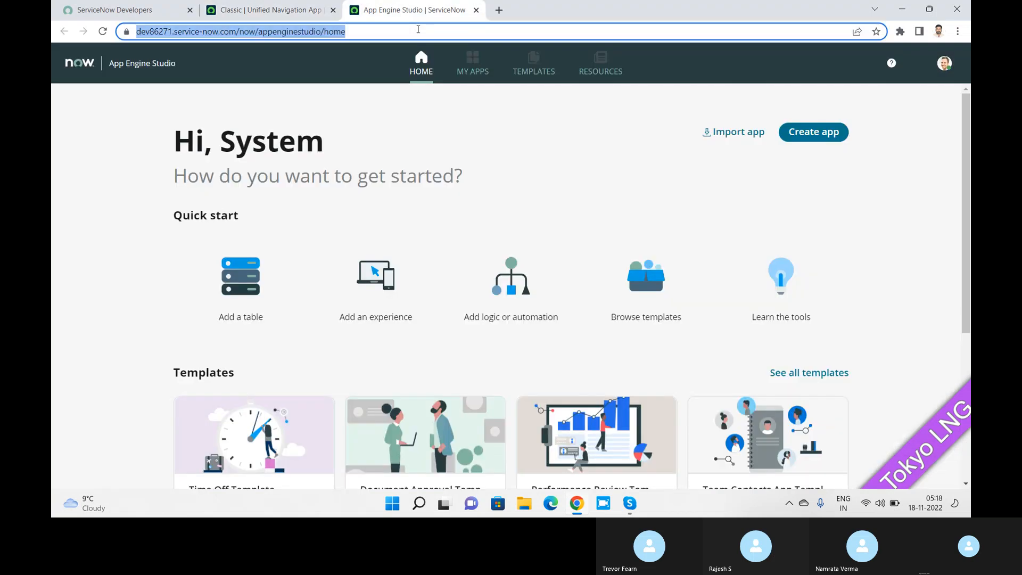
{"action": "type", "text": "v"}
{"action": "key", "text": "BackSpace"}
{"action": "type", "text": "dev86271.service-now.com/LNG"}
{"action": "key", "text": "Return"}
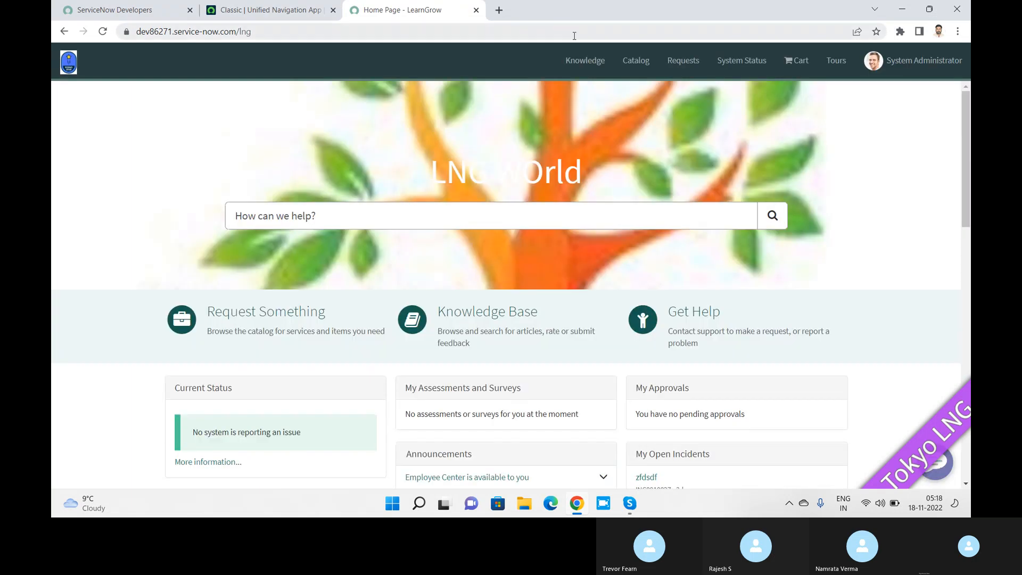
- Go to the portal's service catalog and browse its items by categories
{"action": "left_click", "coordinate": [625, 62]}
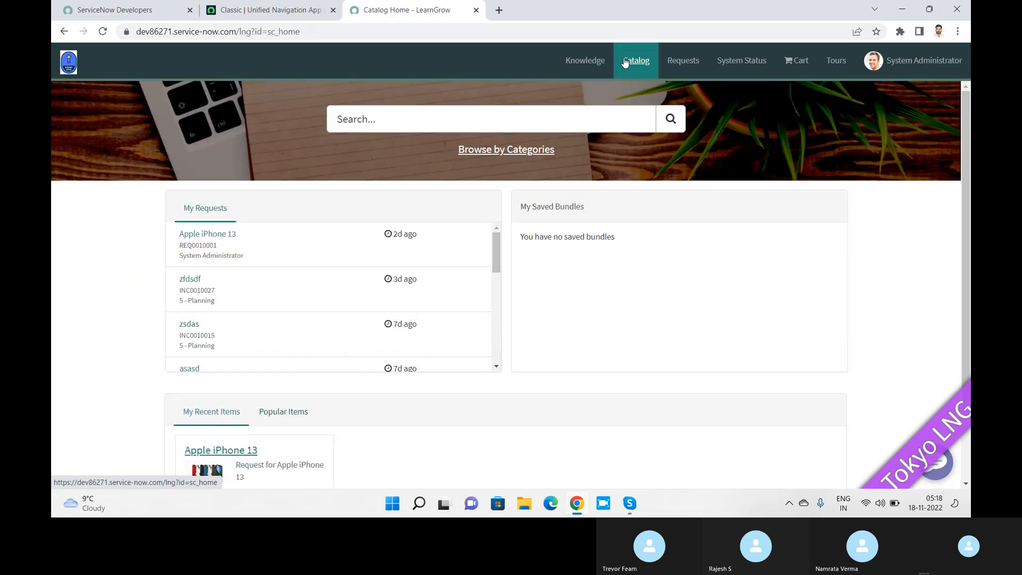
{"action": "left_click", "coordinate": [527, 154]}
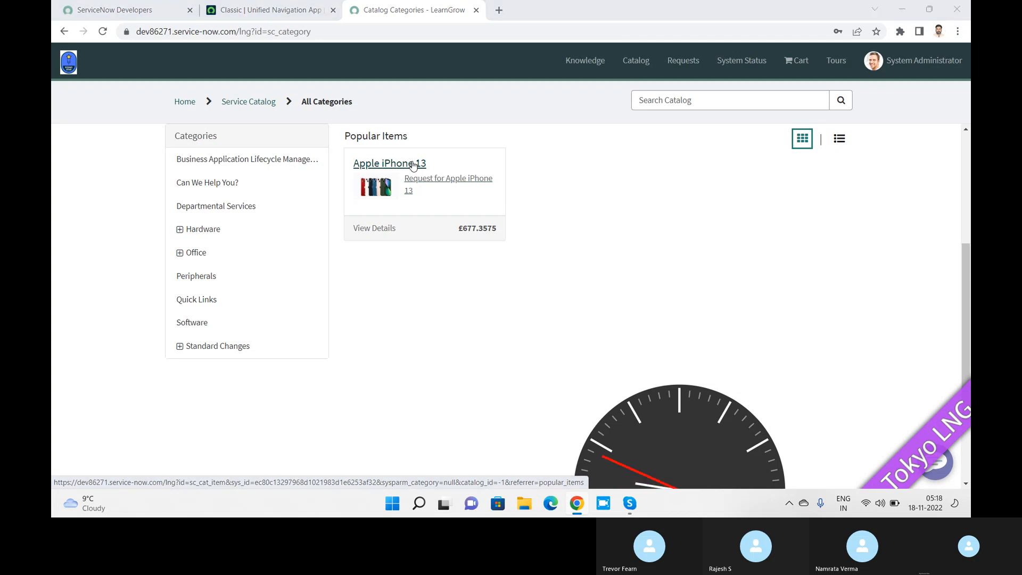
{"action": "key", "text": "alt+Tab"}
{"action": "key", "text": "alt+Tab"}
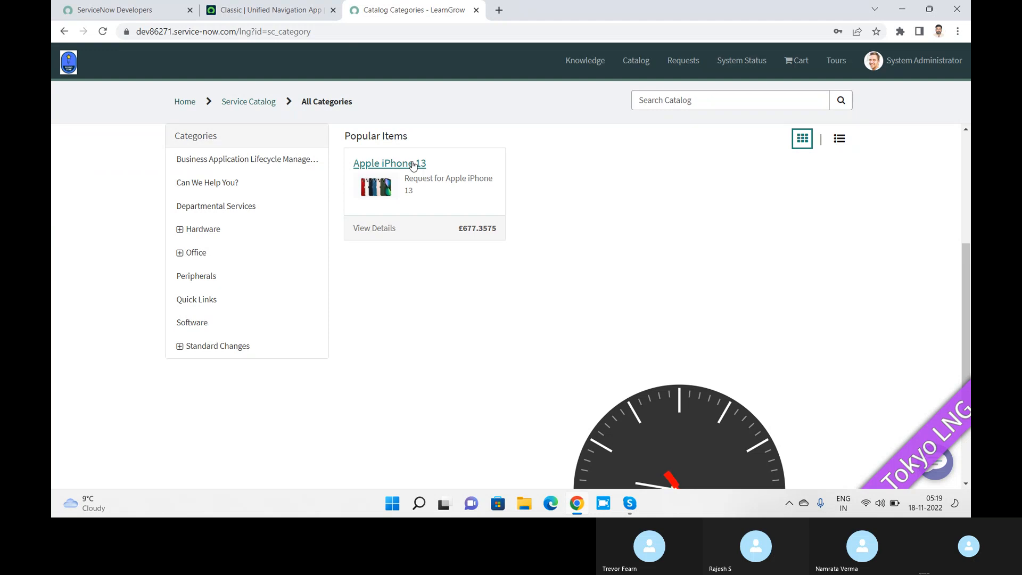
- Find Maintain Catalogs in the ServiceNow instance and start a new catalog record
{"action": "left_click", "coordinate": [269, 10]}
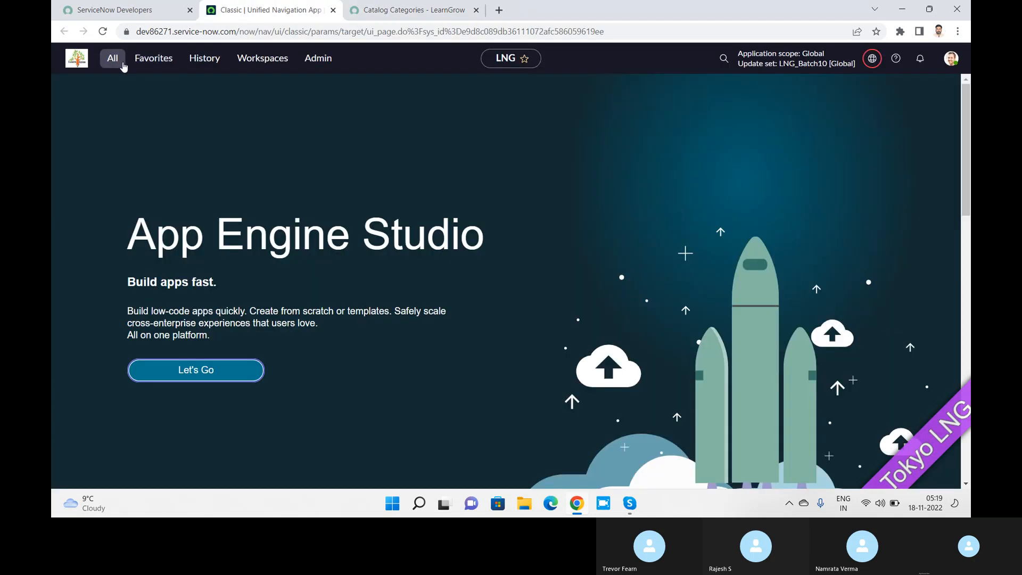
{"action": "left_click", "coordinate": [123, 66]}
{"action": "type", "text": "maintain"}
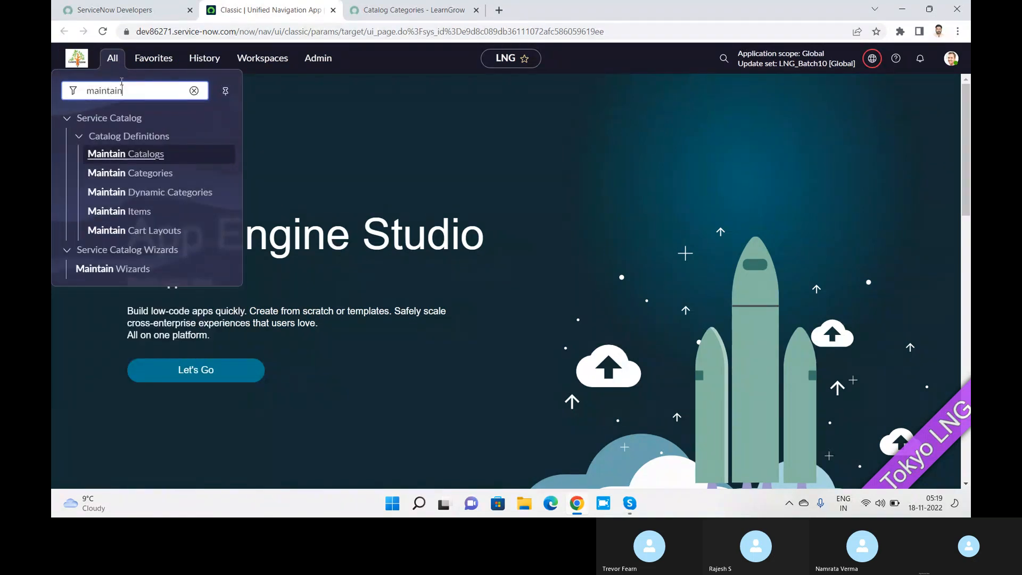
{"action": "left_click", "coordinate": [126, 154]}
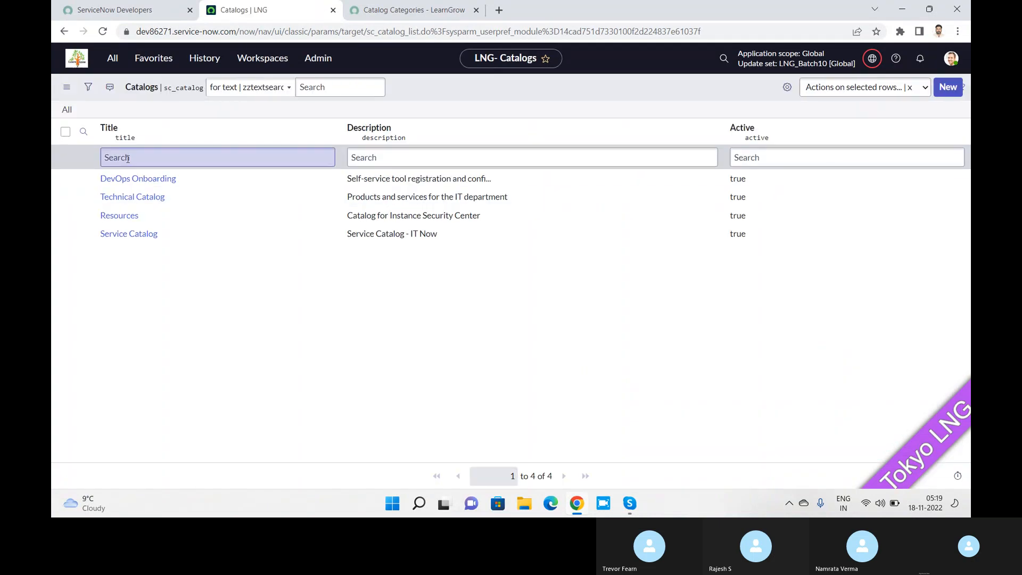
{"action": "left_click", "coordinate": [943, 89]}
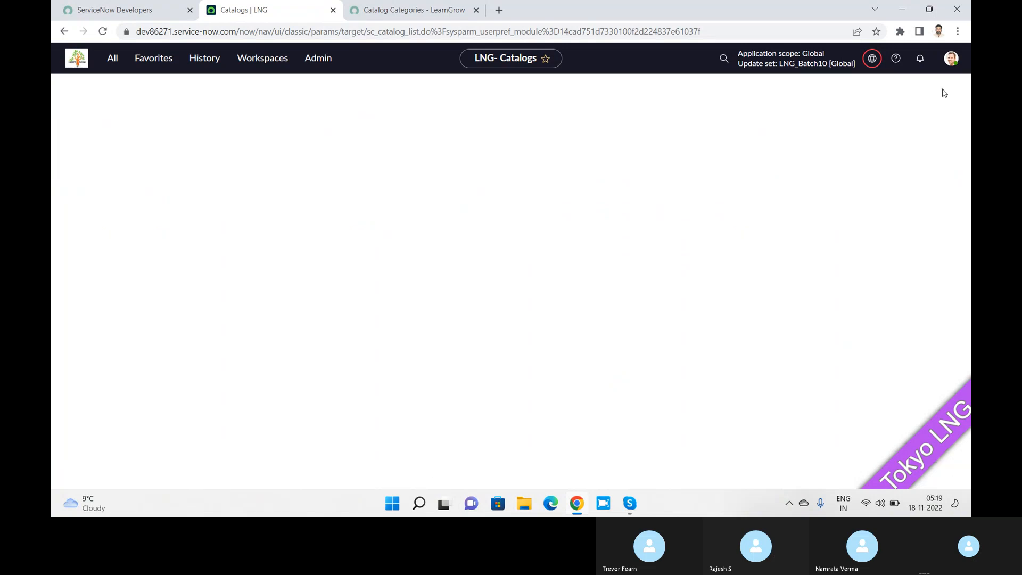
- Title the new catalog Training
{"action": "left_click", "coordinate": [275, 122]}
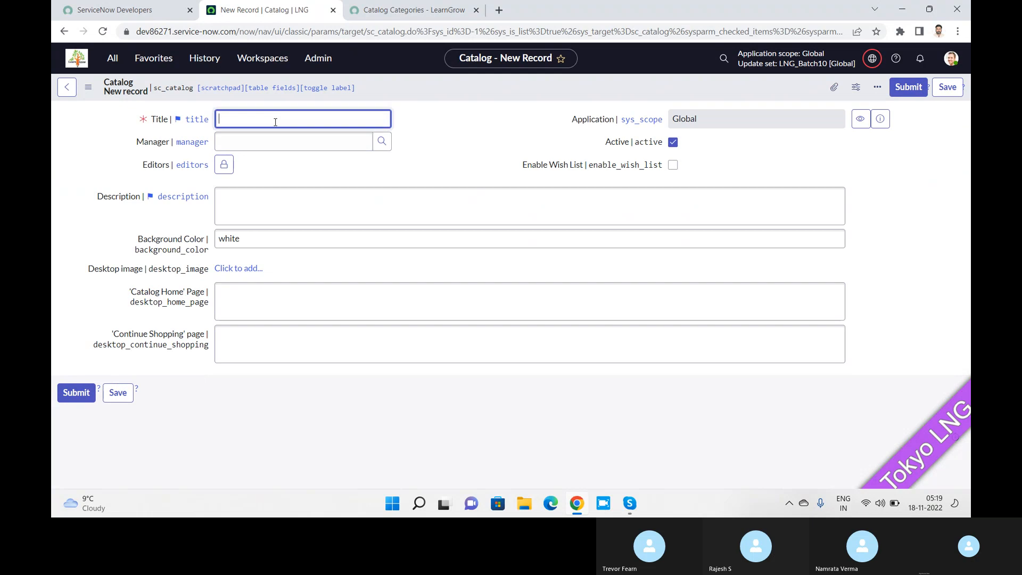
{"action": "type", "text": "Trainin"}
{"action": "key", "text": "BackSpace"}
{"action": "type", "text": "g"}
{"action": "key", "text": "BackSpace"}
{"action": "key", "text": "BackSpace"}
{"action": "key", "text": "BackSpace"}
{"action": "type", "text": "ning"}
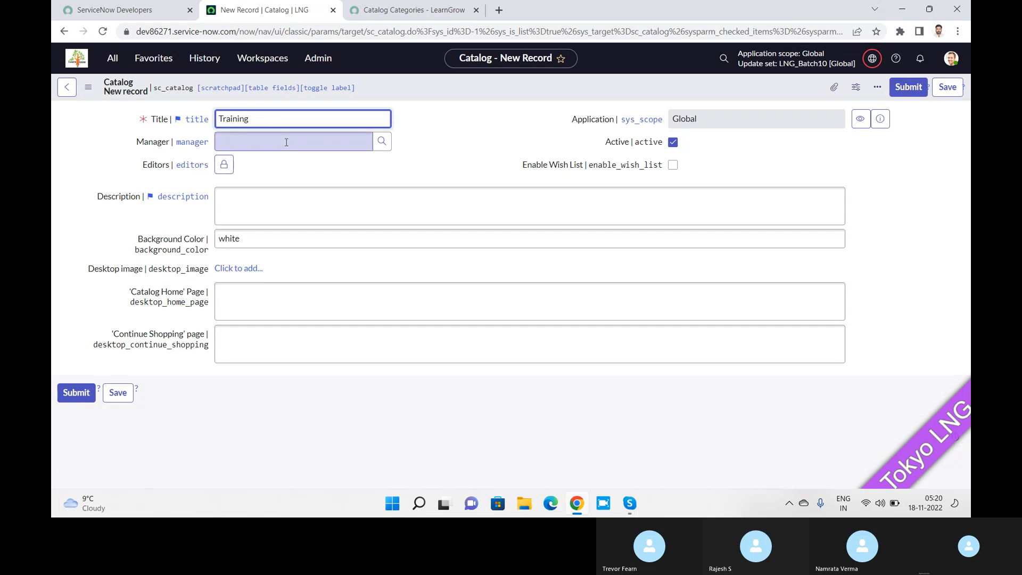
- Look up a user by first name and assign that person as the Training catalog's manager
{"action": "left_click", "coordinate": [287, 142]}
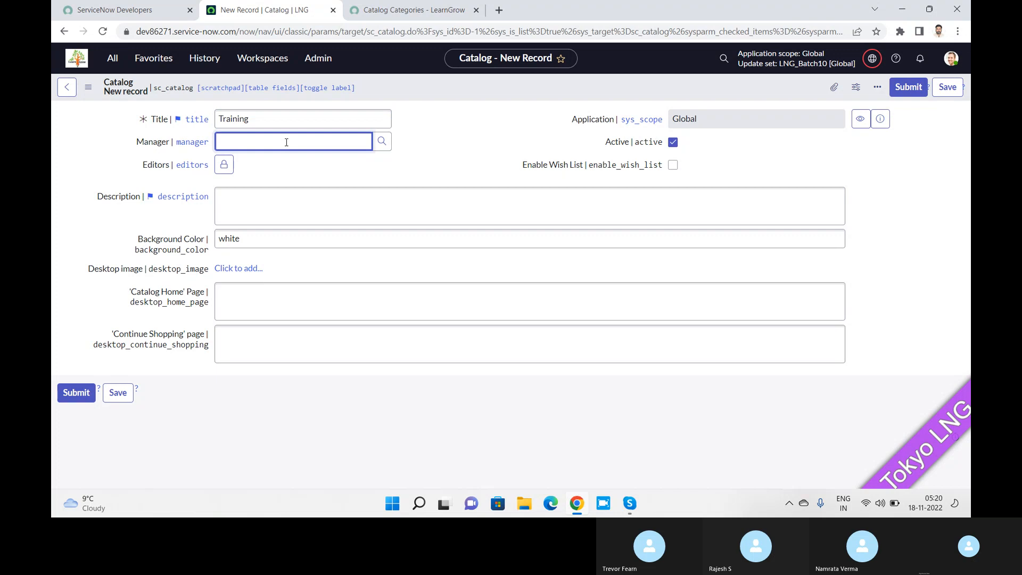
{"action": "type", "text": "Raje"}
{"action": "left_click", "coordinate": [262, 177]}
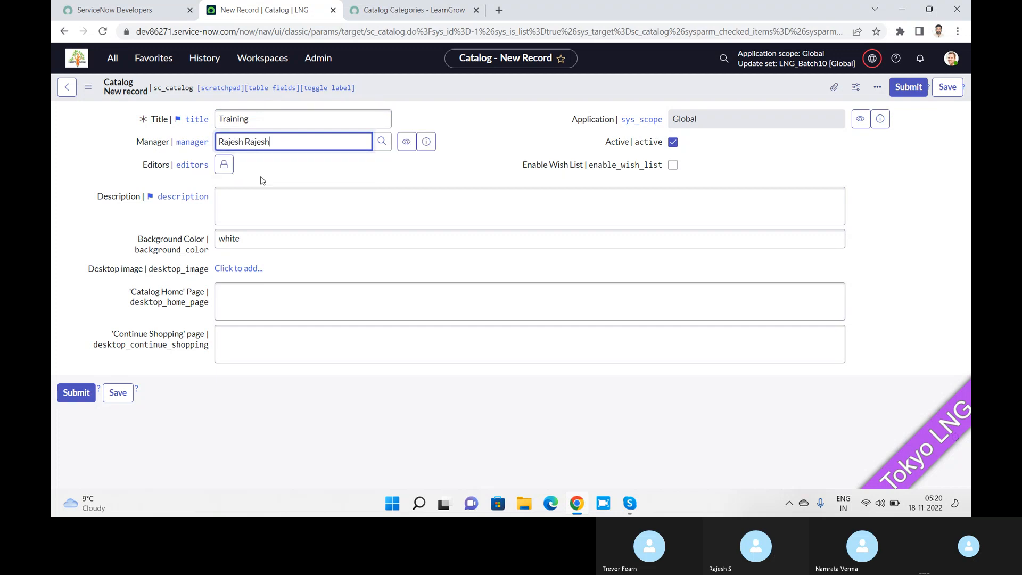
- Try to add an editor to the catalog by searching for several users' names, and lock the Editors list again
{"action": "left_click", "coordinate": [224, 165]}
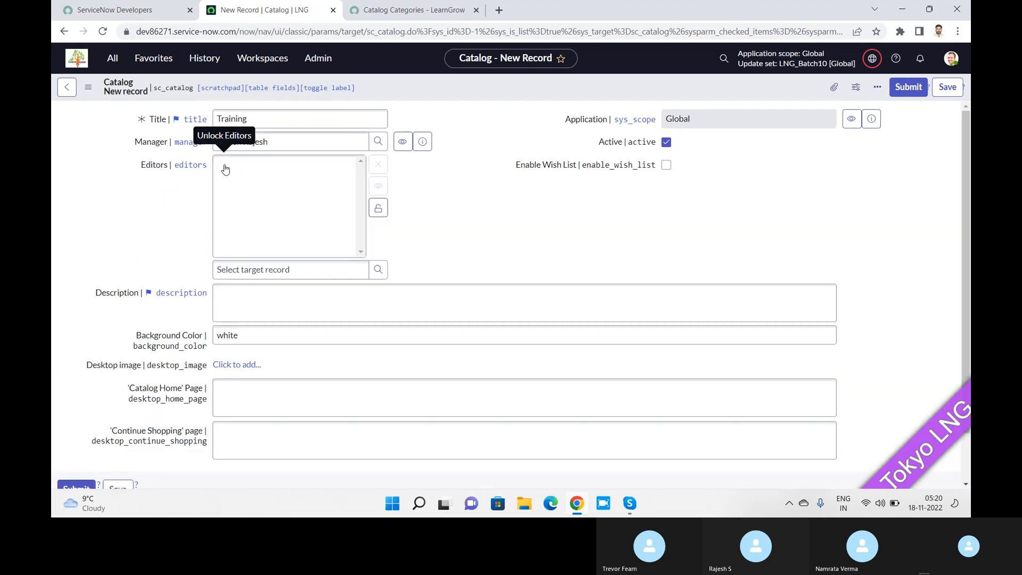
{"action": "left_click", "coordinate": [275, 276]}
{"action": "type", "text": "nama"}
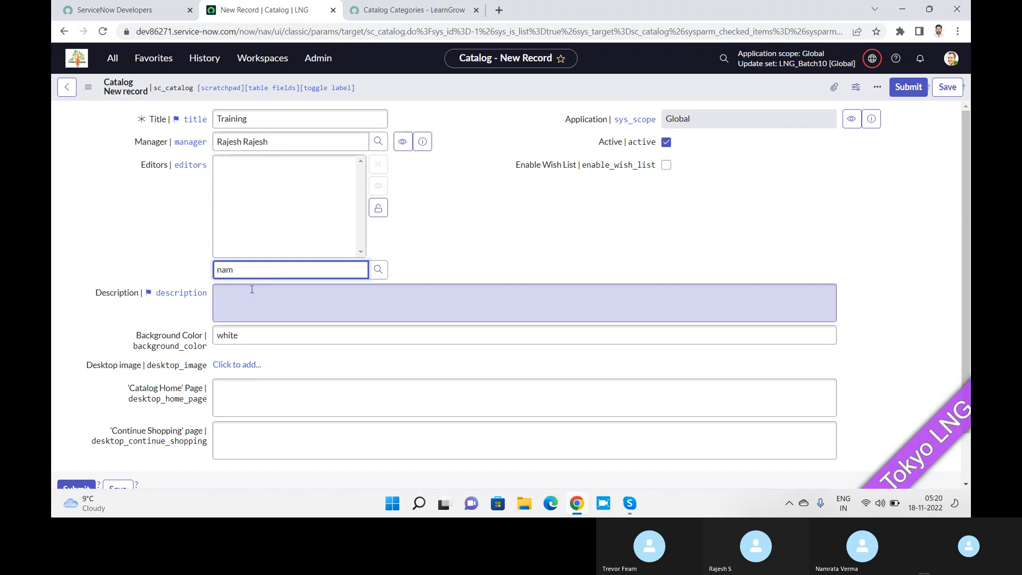
{"action": "key", "text": "BackSpace"}
{"action": "key", "text": "BackSpace"}
{"action": "key", "text": "BackSpace"}
{"action": "type", "text": "*Nam"}
{"action": "key", "text": "BackSpace"}
{"action": "key", "text": "BackSpace"}
{"action": "key", "text": "BackSpace"}
{"action": "key", "text": "BackSpace"}
{"action": "type", "text": "*Tr"}
{"action": "key", "text": "BackSpace"}
{"action": "key", "text": "BackSpace"}
{"action": "key", "text": "BackSpace"}
{"action": "left_click", "coordinate": [379, 208]}
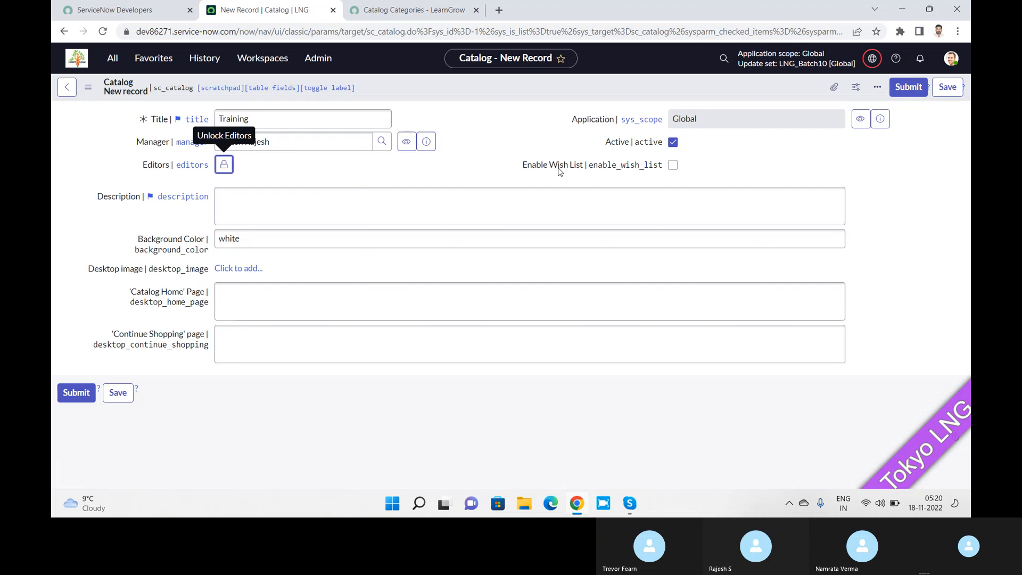
- Submit the Training catalog with the remaining fields at their defaults, and reload the portal's catalog categories page
{"action": "mouse_move", "coordinate": [558, 172]}
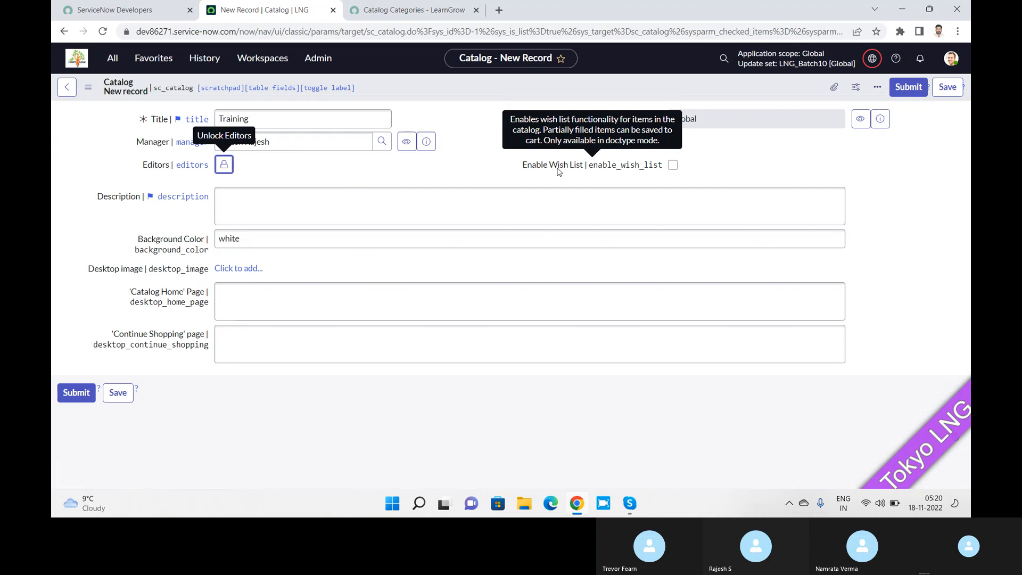
{"action": "left_click", "coordinate": [385, 206]}
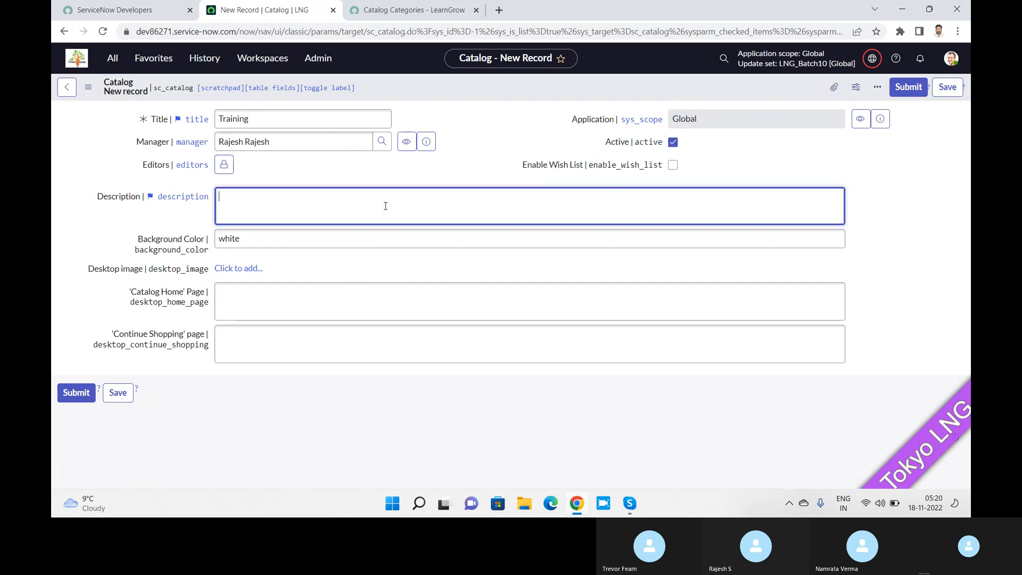
{"action": "left_click", "coordinate": [383, 236]}
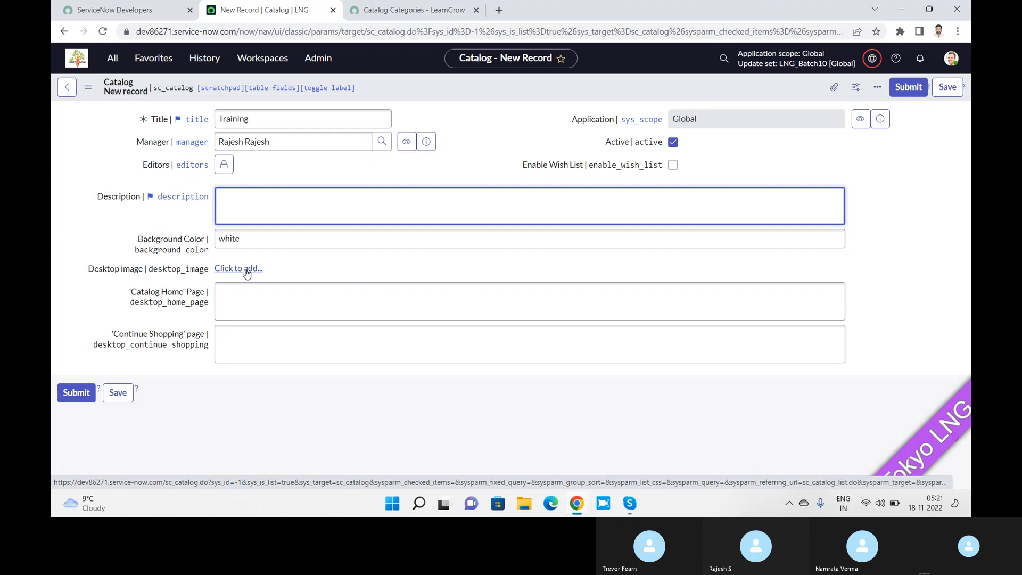
{"action": "left_click", "coordinate": [74, 397]}
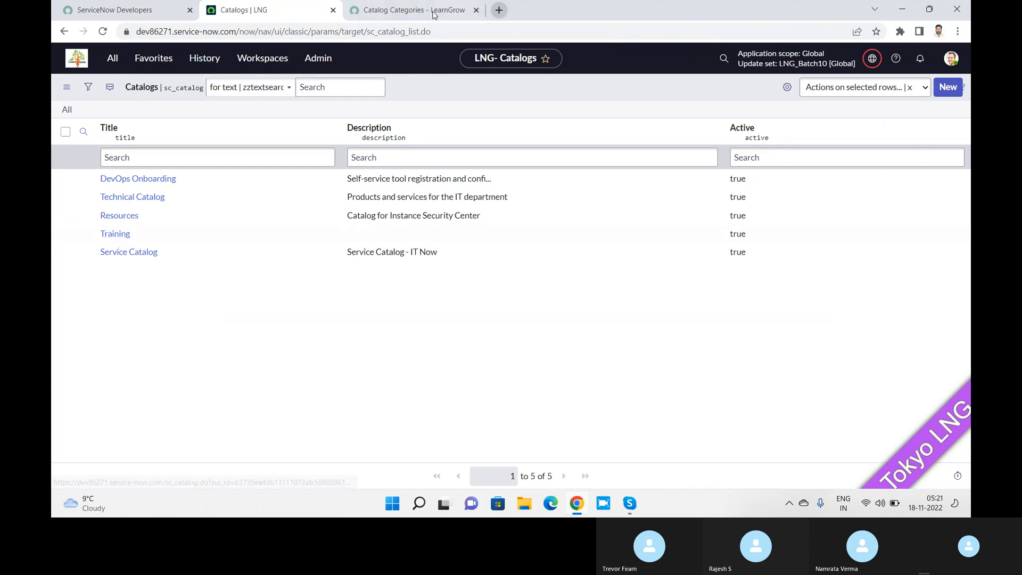
{"action": "left_click", "coordinate": [413, 10]}
{"action": "left_click", "coordinate": [103, 31]}
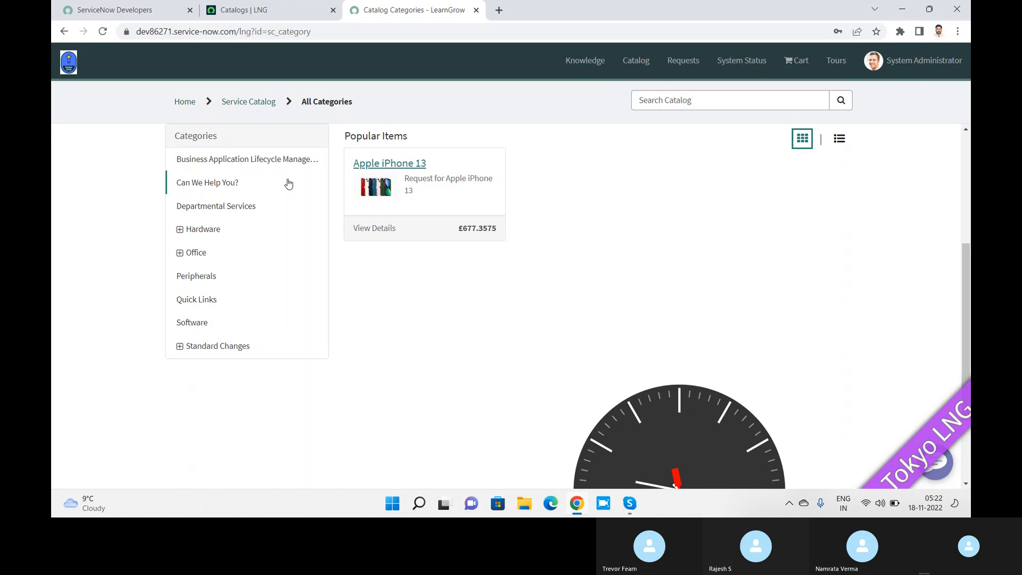
- Bring up the Service Portals list in a separate tab and open the LearnGrow portal record
{"action": "left_click", "coordinate": [258, 11]}
{"action": "left_click", "coordinate": [112, 58]}
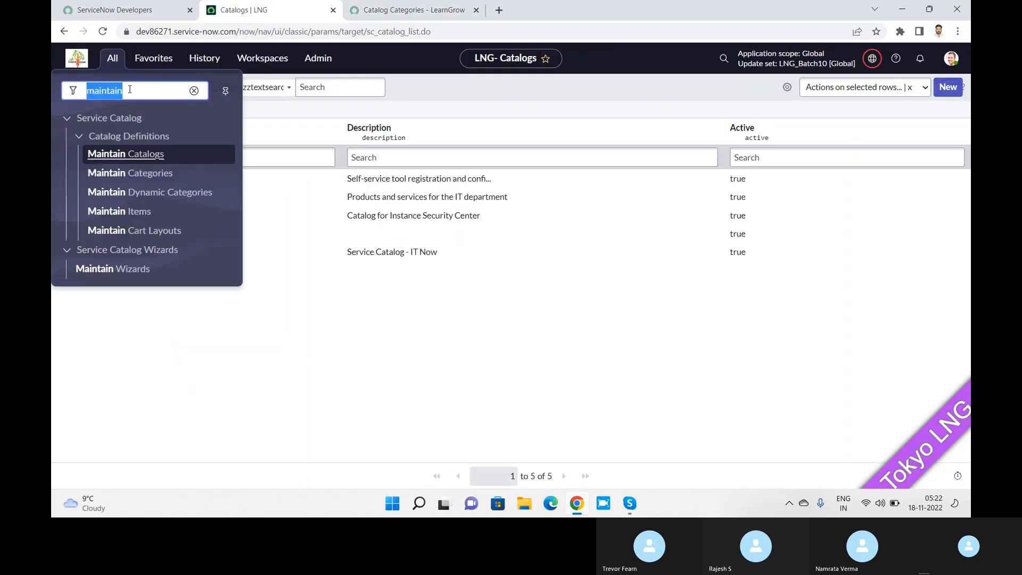
{"action": "type", "text": "portal"}
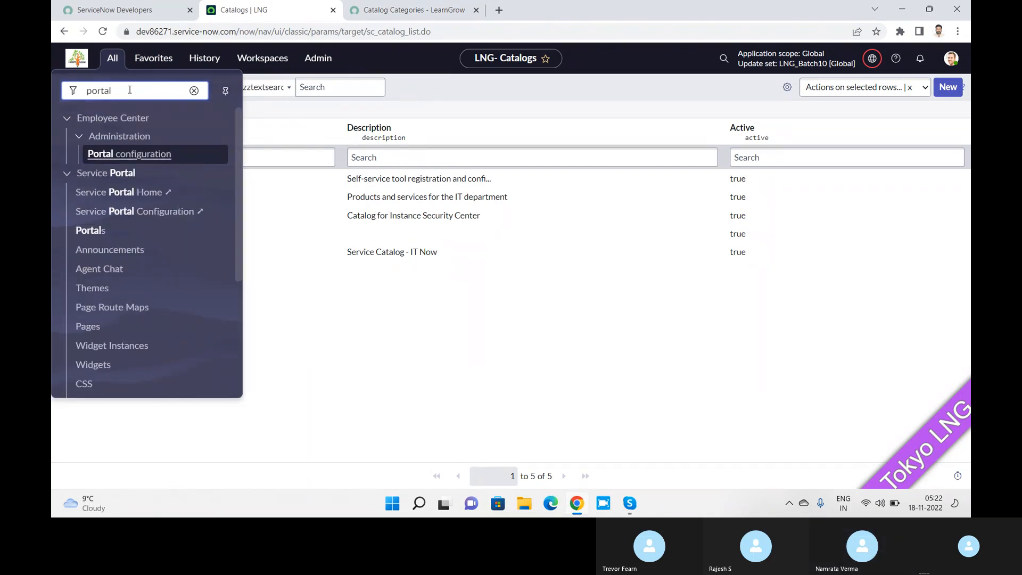
{"action": "middle_click", "coordinate": [91, 230]}
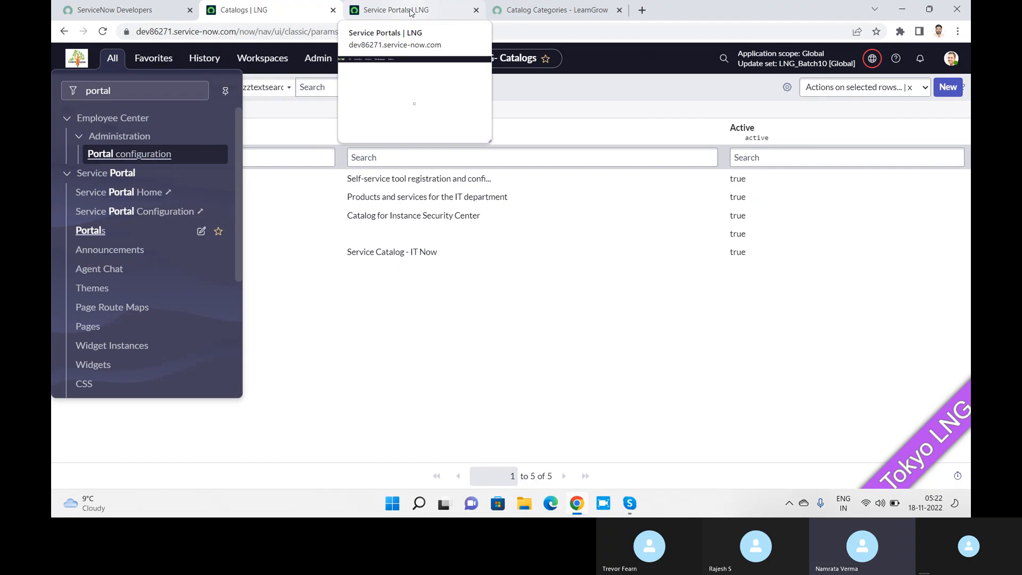
{"action": "left_click", "coordinate": [410, 11]}
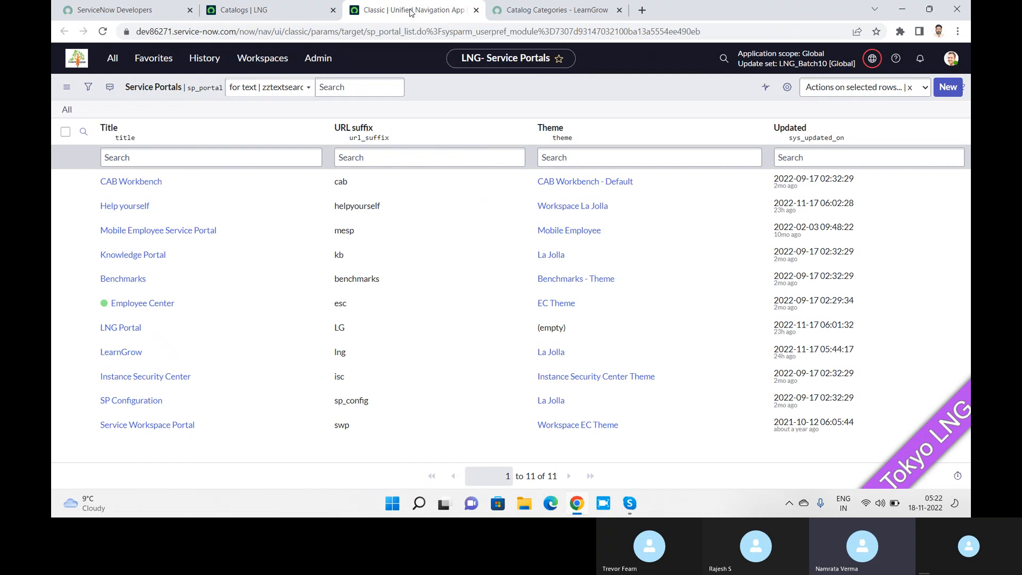
{"action": "left_click", "coordinate": [118, 352]}
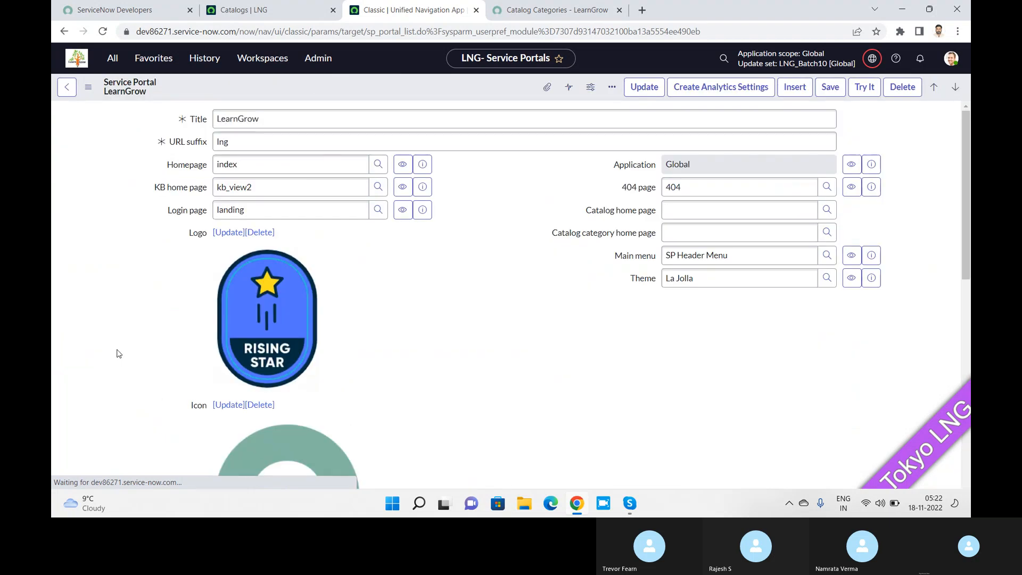
- Add the Training and Technical Catalog catalogs to the LearnGrow portal's related catalogs and save the membership
{"action": "left_click_drag", "start_coordinate": [966, 128], "coordinate": [969, 367]}
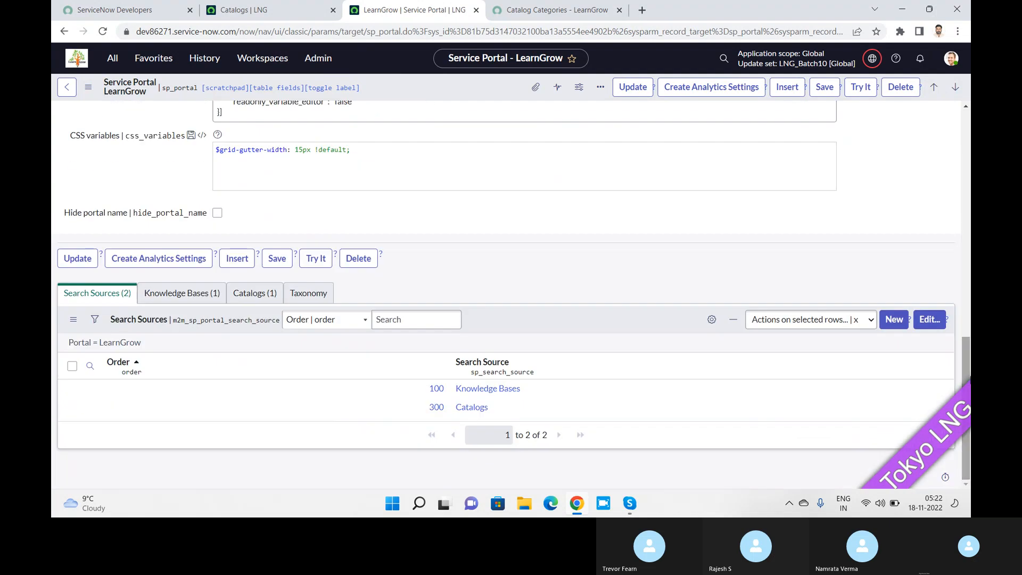
{"action": "left_click", "coordinate": [255, 296]}
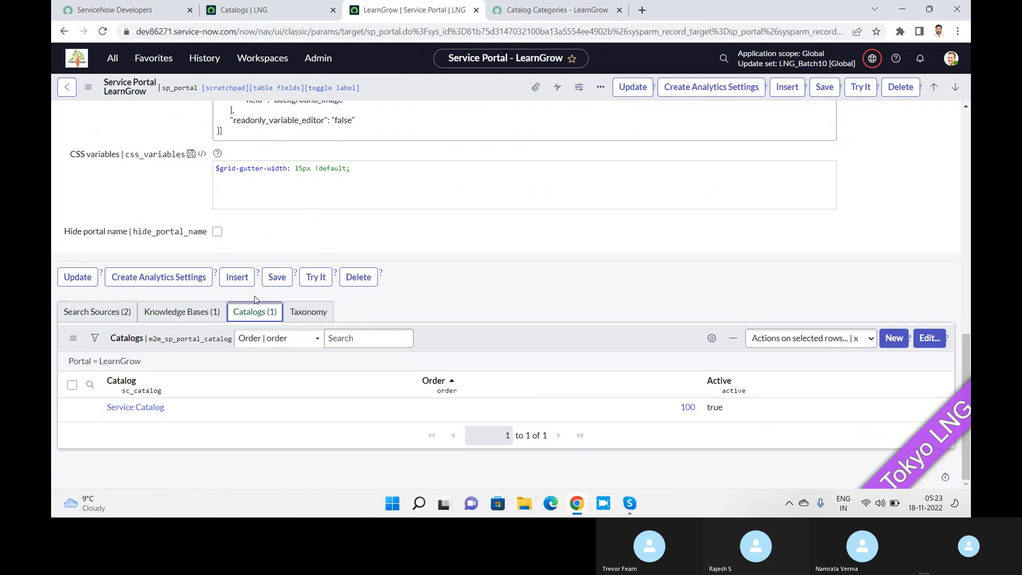
{"action": "left_click", "coordinate": [924, 345]}
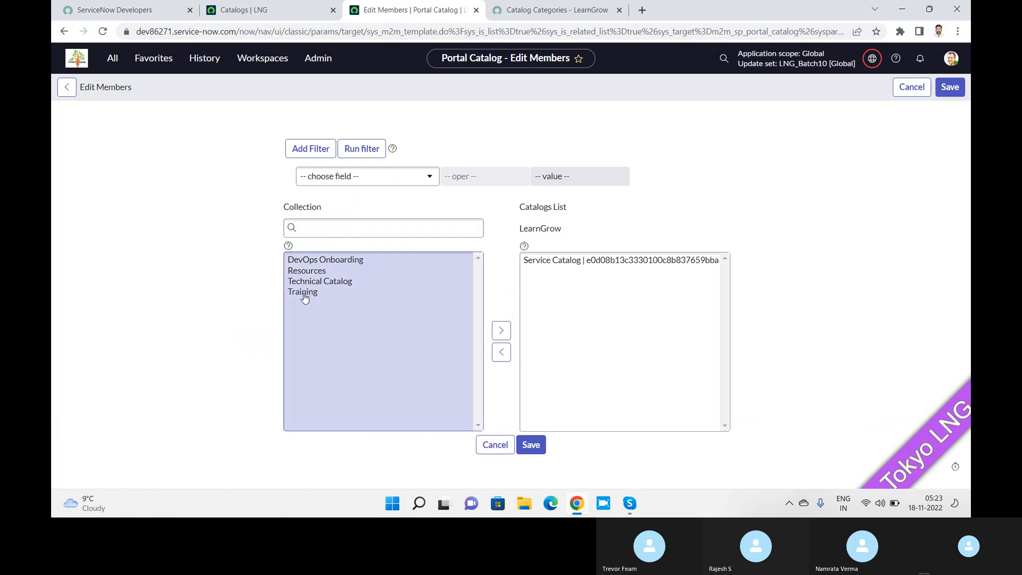
{"action": "left_click", "coordinate": [304, 293]}
{"action": "left_click", "coordinate": [500, 330]}
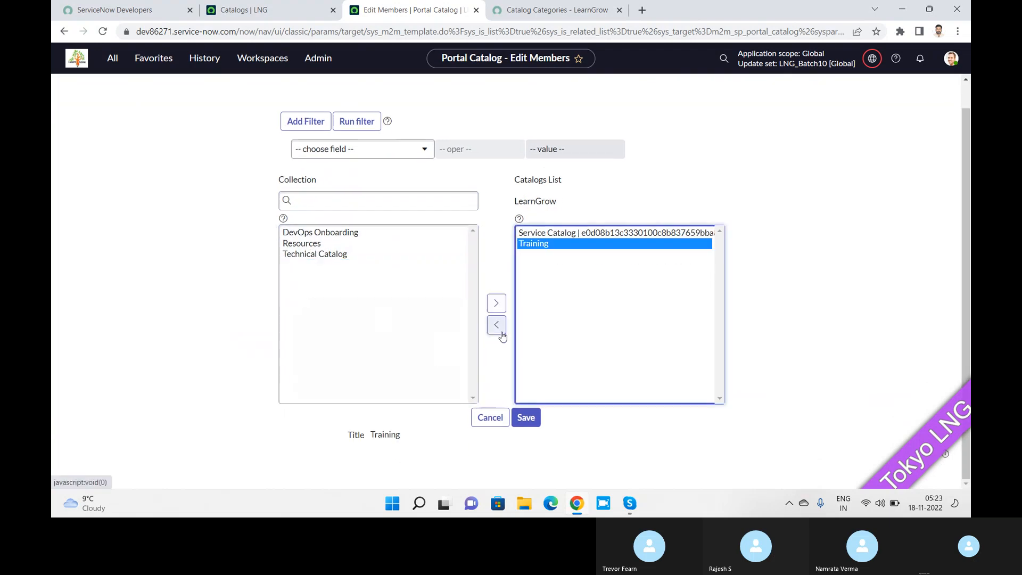
{"action": "left_click", "coordinate": [328, 255]}
{"action": "left_click", "coordinate": [496, 303]}
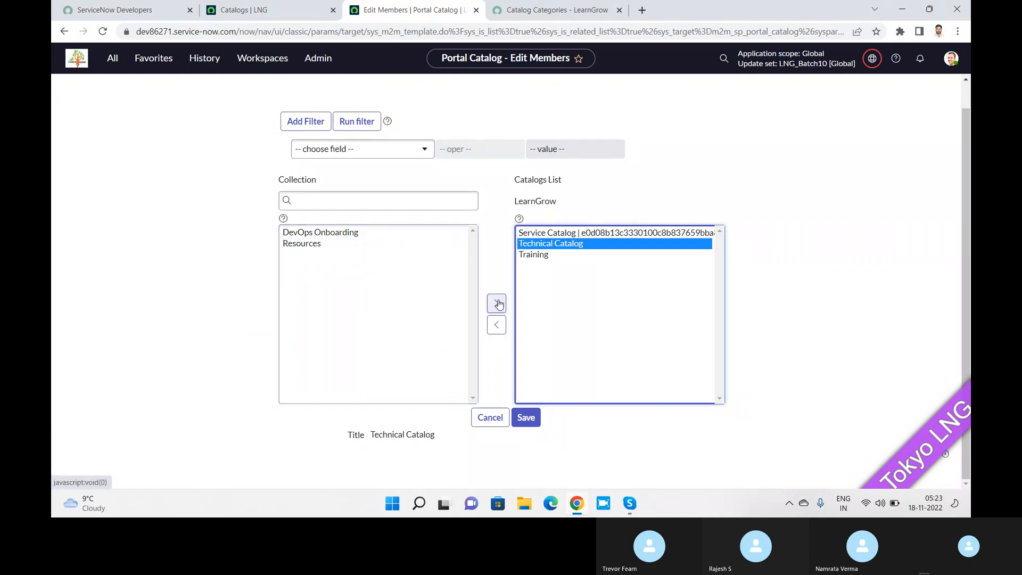
{"action": "left_click", "coordinate": [526, 417]}
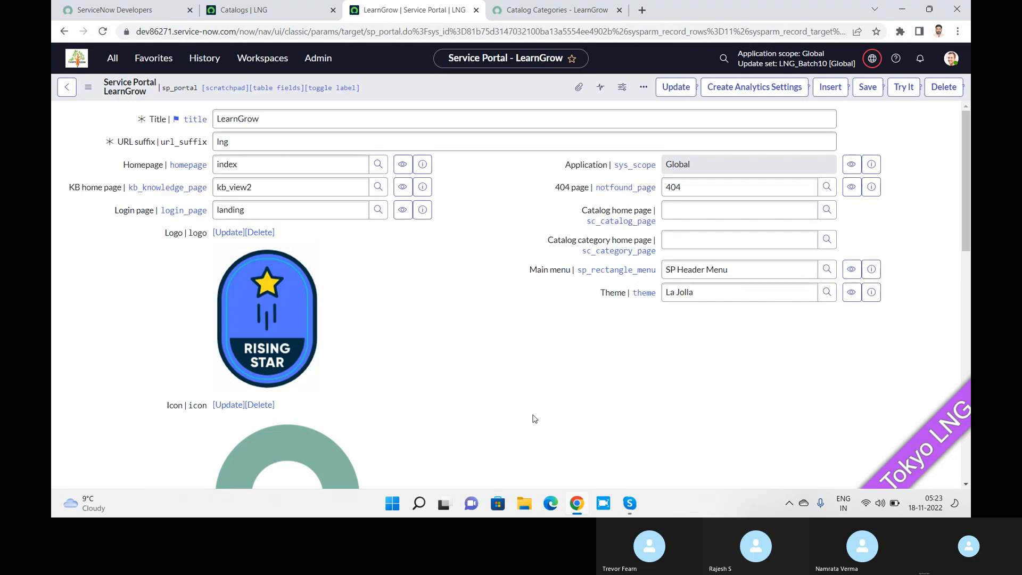
- Save the LearnGrow portal record and check the list of selectable catalogs on the portal's reloaded catalog categories page
{"action": "left_click", "coordinate": [866, 86]}
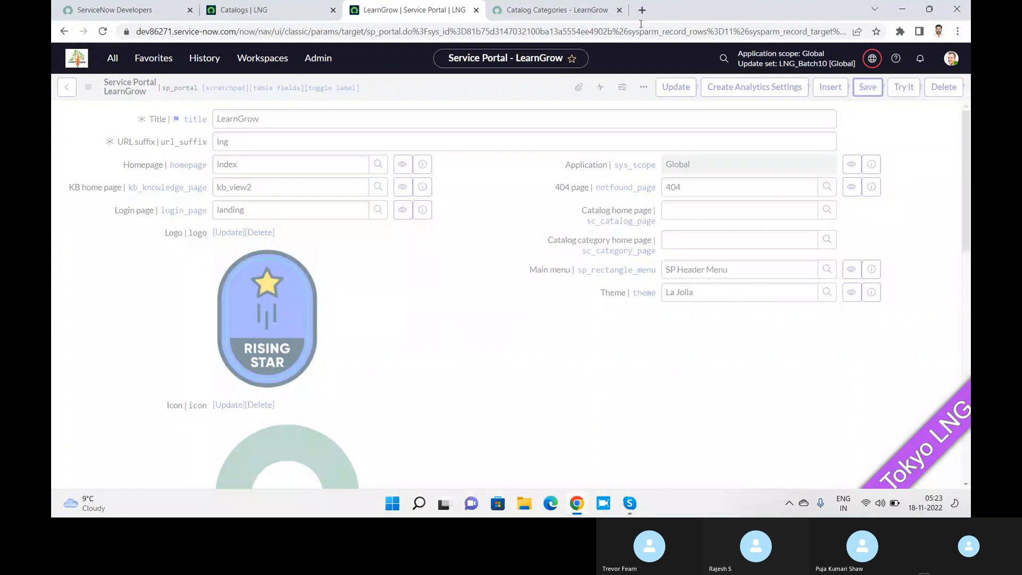
{"action": "left_click", "coordinate": [555, 15]}
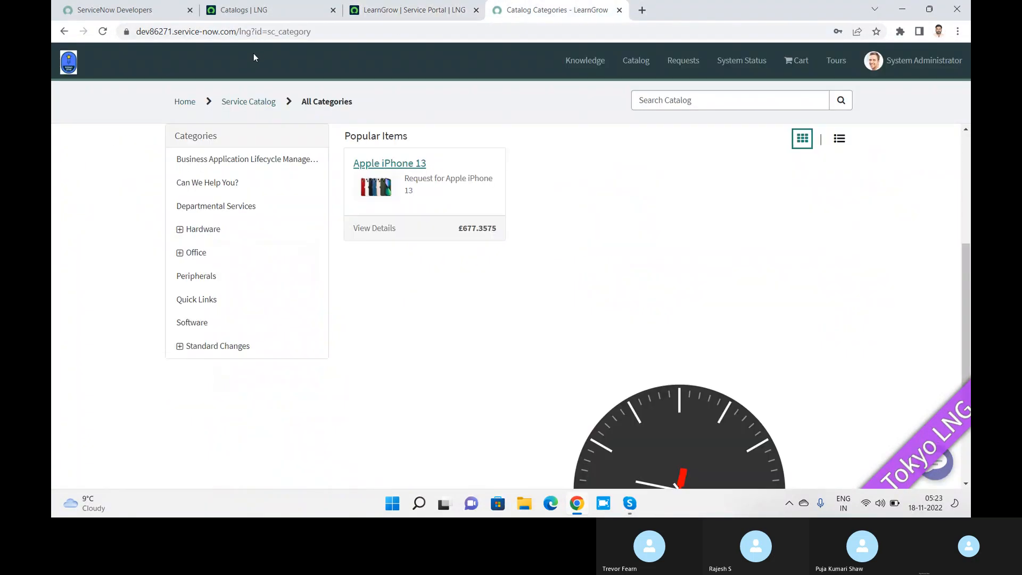
{"action": "left_click", "coordinate": [104, 32]}
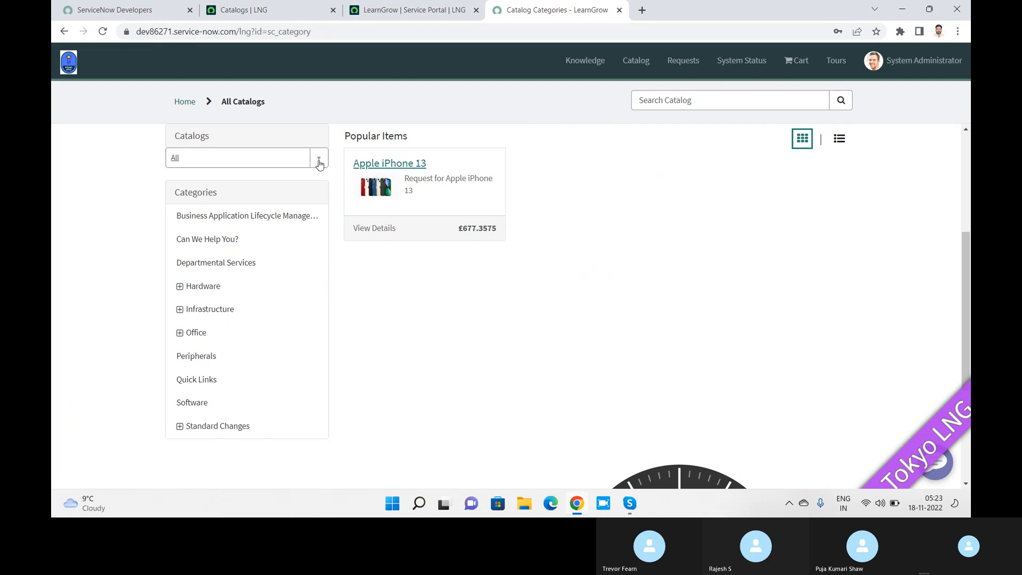
{"action": "left_click", "coordinate": [319, 163]}
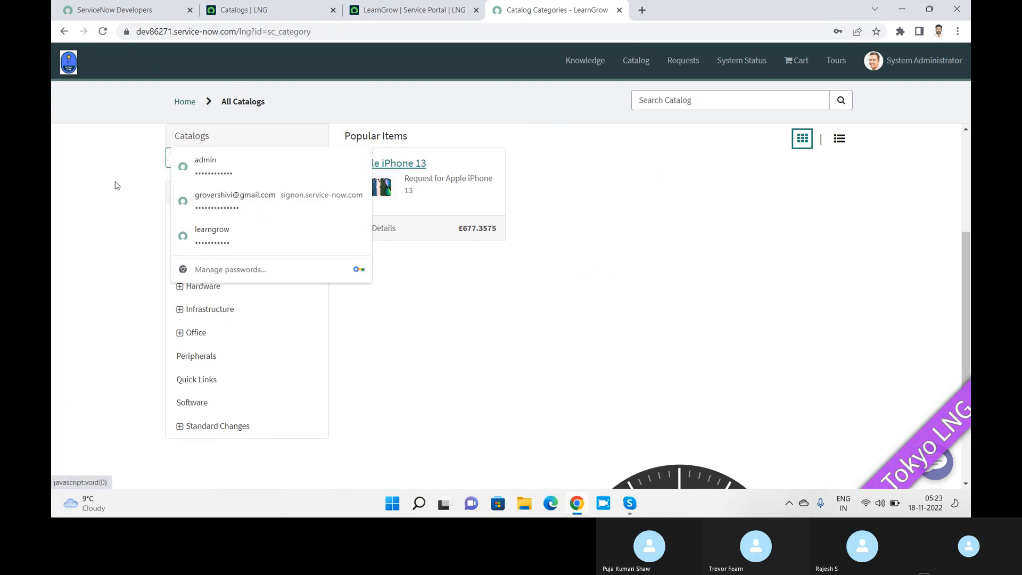
{"action": "left_click", "coordinate": [322, 160]}
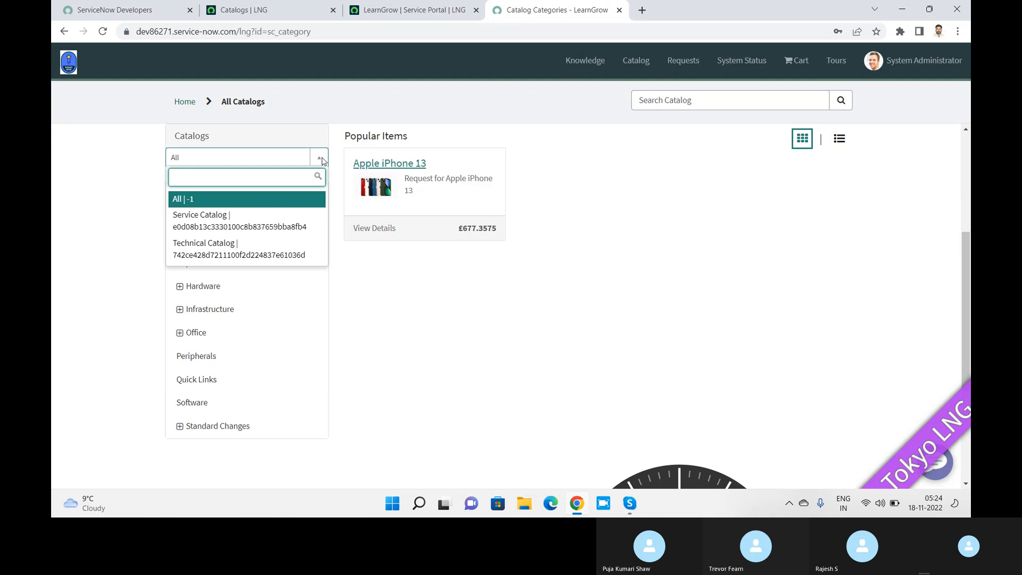
{"action": "key", "text": "alt+Tab"}
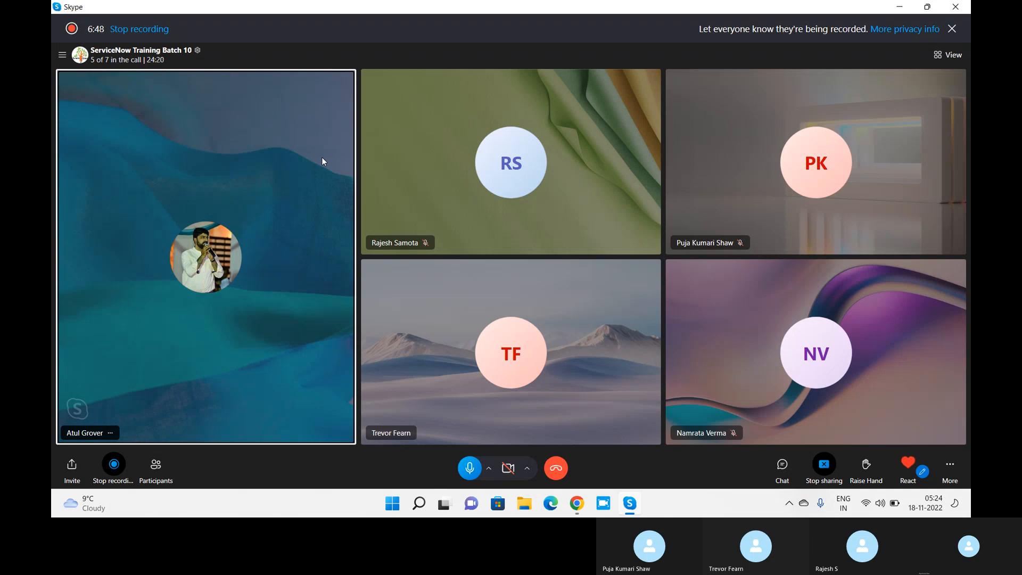
{"action": "key", "text": "alt+Tab"}
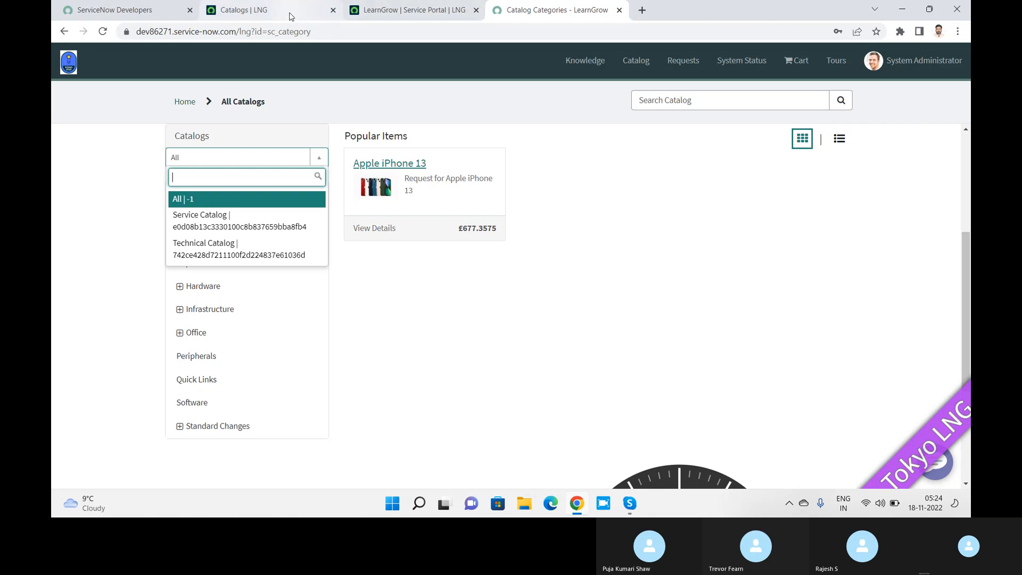
- Go back to the Catalogs browser tab, bring up the Maintain Categories list and start a new category record
{"action": "mouse_move", "coordinate": [291, 17]}
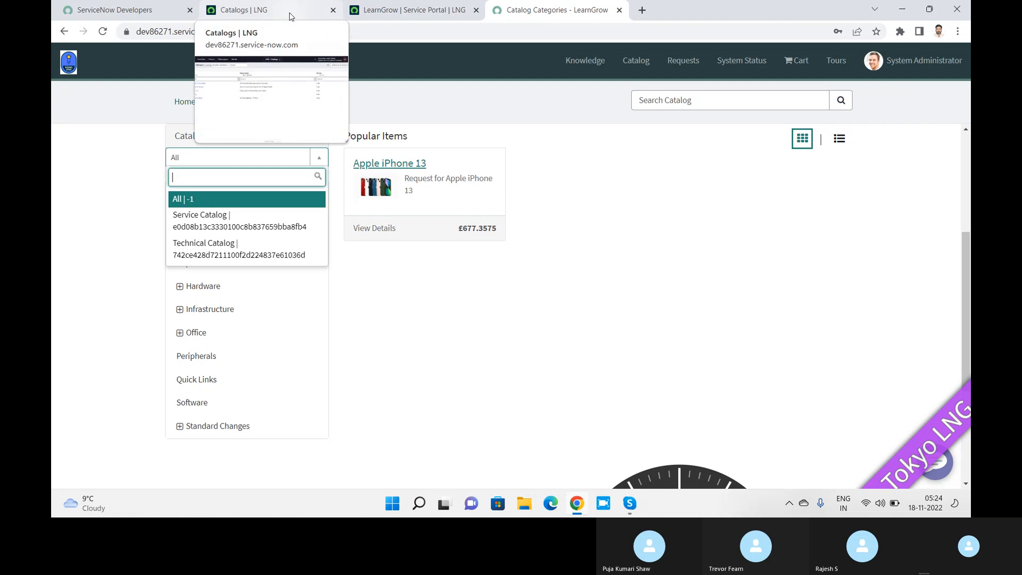
{"action": "left_click", "coordinate": [291, 16]}
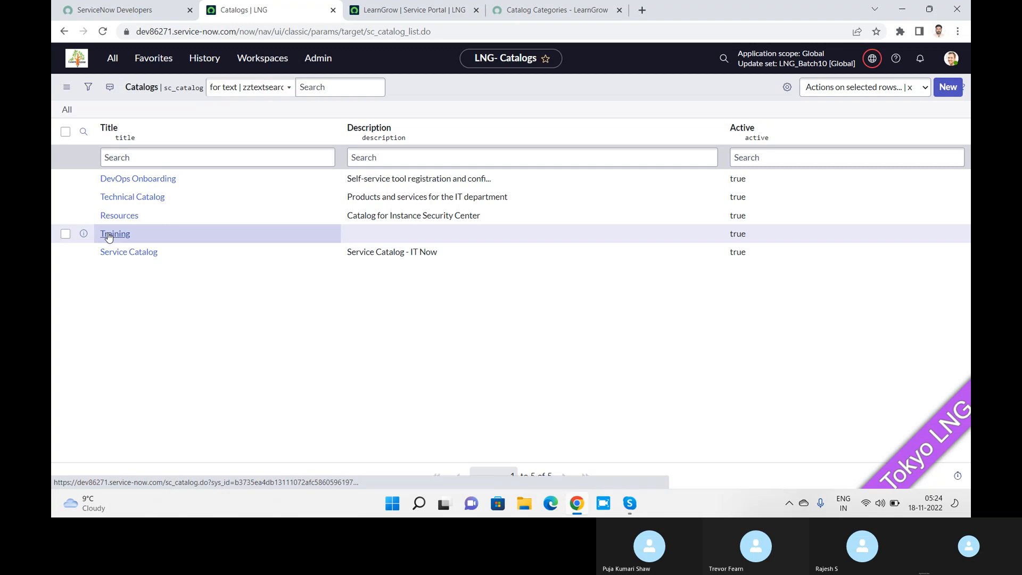
{"action": "left_click", "coordinate": [112, 58]}
{"action": "type", "text": "catego"}
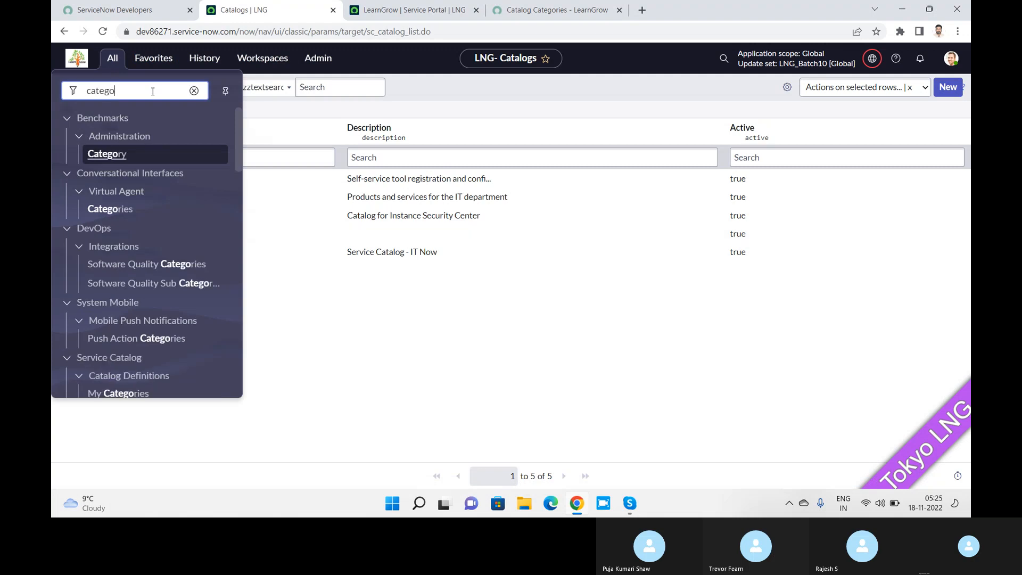
{"action": "key", "text": "BackSpace"}
{"action": "key", "text": "BackSpace"}
{"action": "key", "text": "BackSpace"}
{"action": "key", "text": "BackSpace"}
{"action": "key", "text": "BackSpace"}
{"action": "key", "text": "BackSpace"}
{"action": "type", "text": "mainta"}
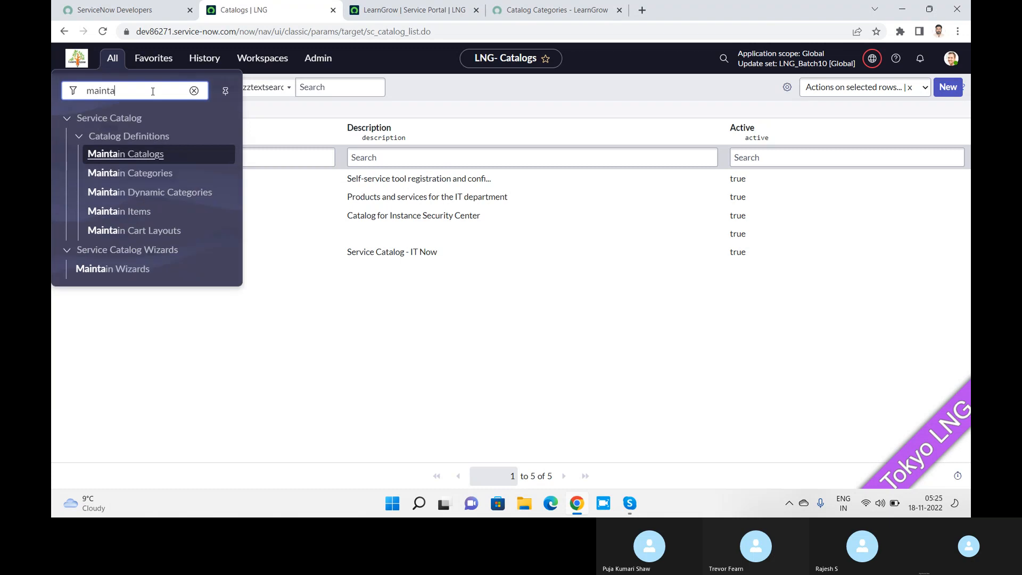
{"action": "left_click", "coordinate": [139, 171]}
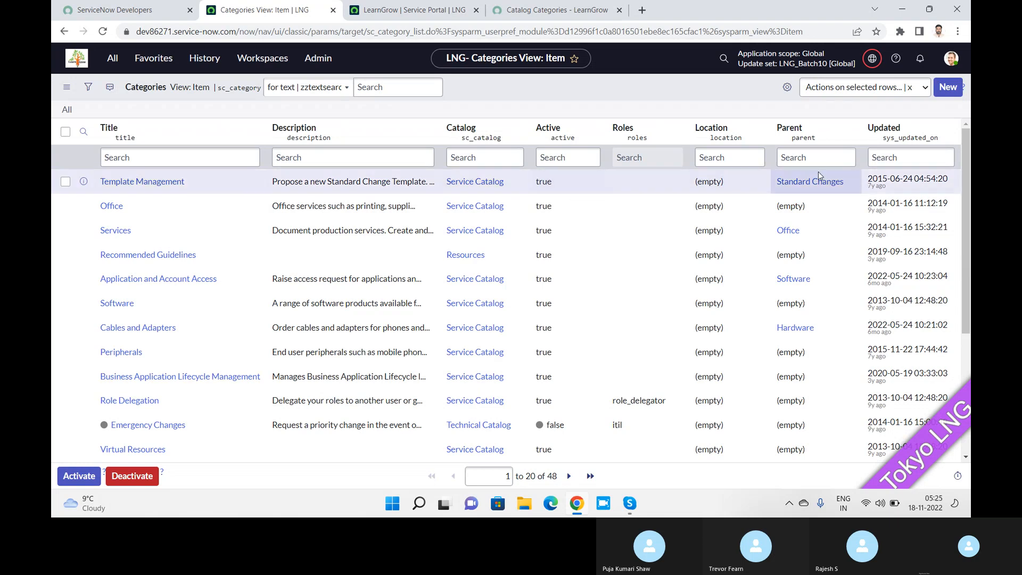
{"action": "left_click", "coordinate": [953, 89]}
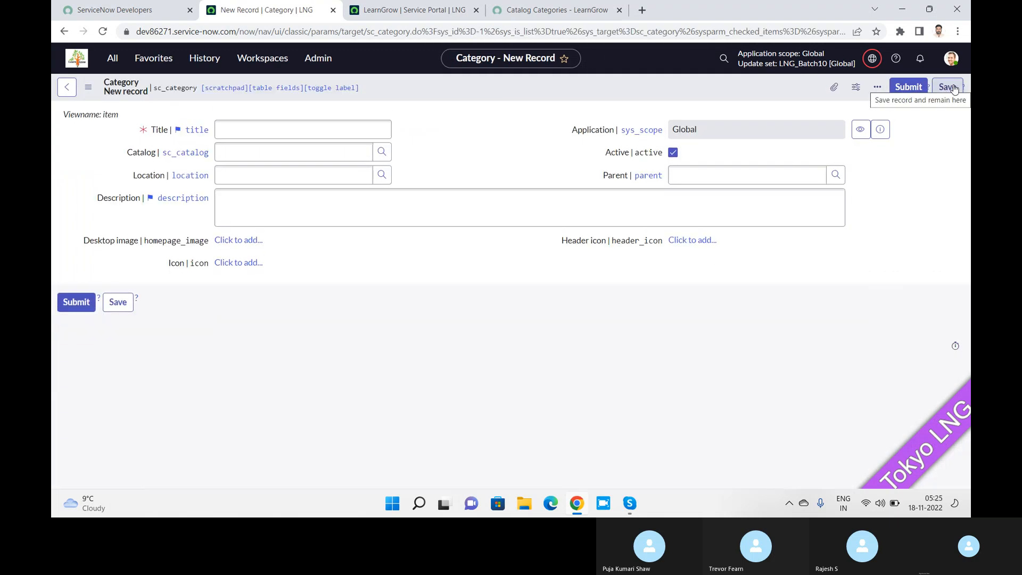
- Switch to a new Notepad note and write "Training --->" with "Admin" and "Functional" on separate lines below it
{"action": "key", "text": "alt"}
{"action": "key", "text": "super"}
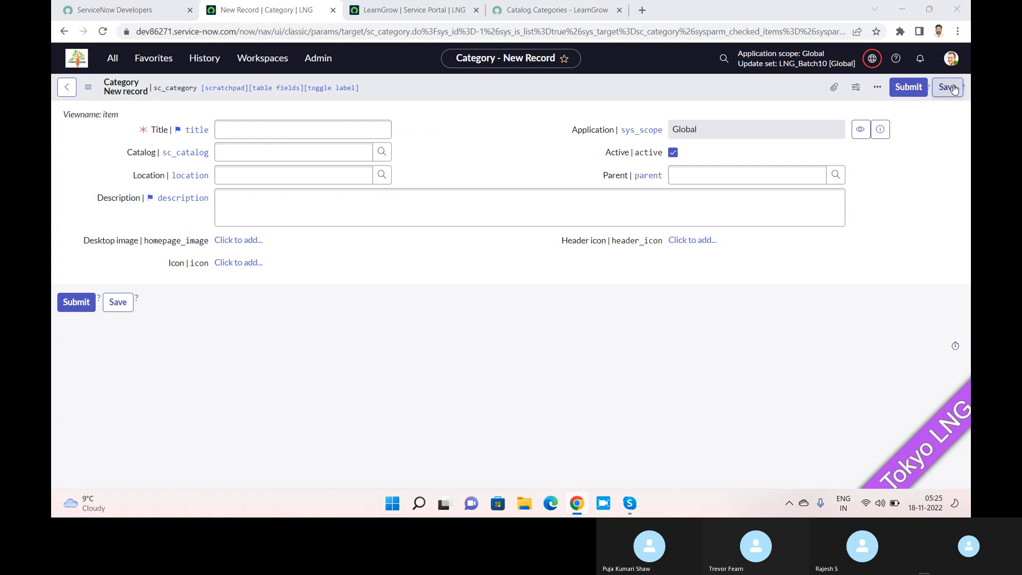
{"action": "type", "text": "no"}
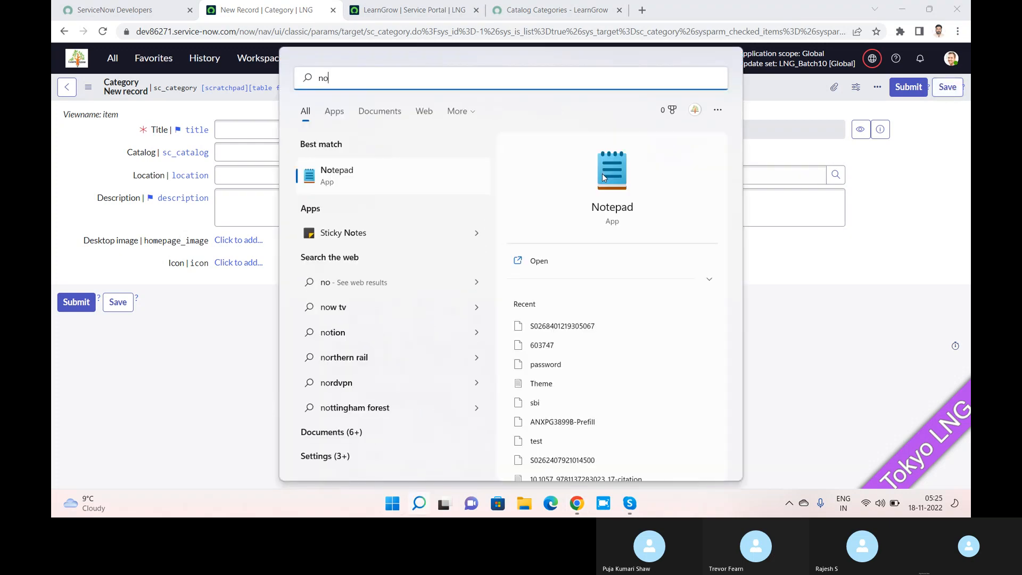
{"action": "key", "text": "Return"}
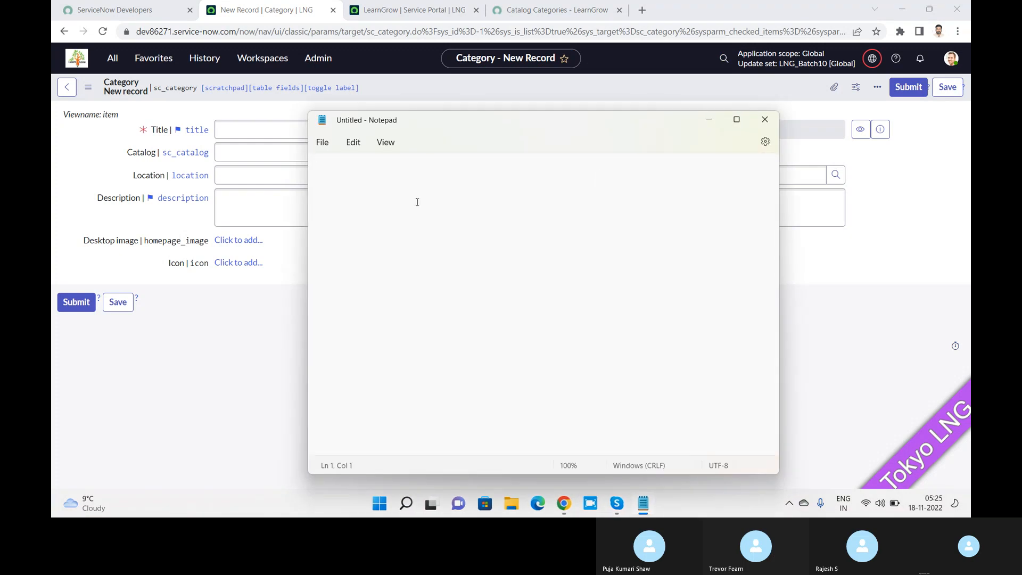
{"action": "type", "text": "Traini"}
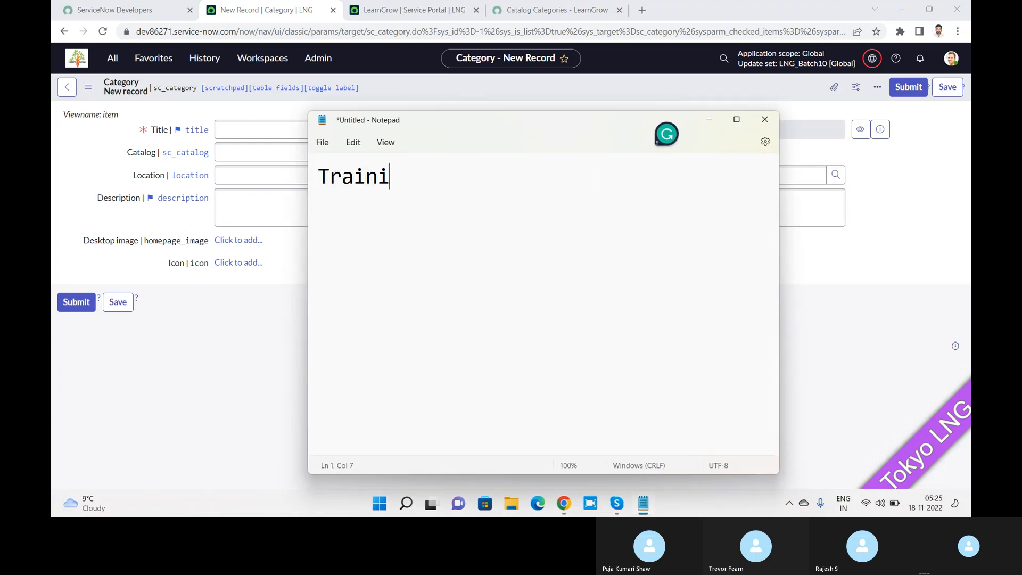
{"action": "type", "text": "ng ---> Admin"}
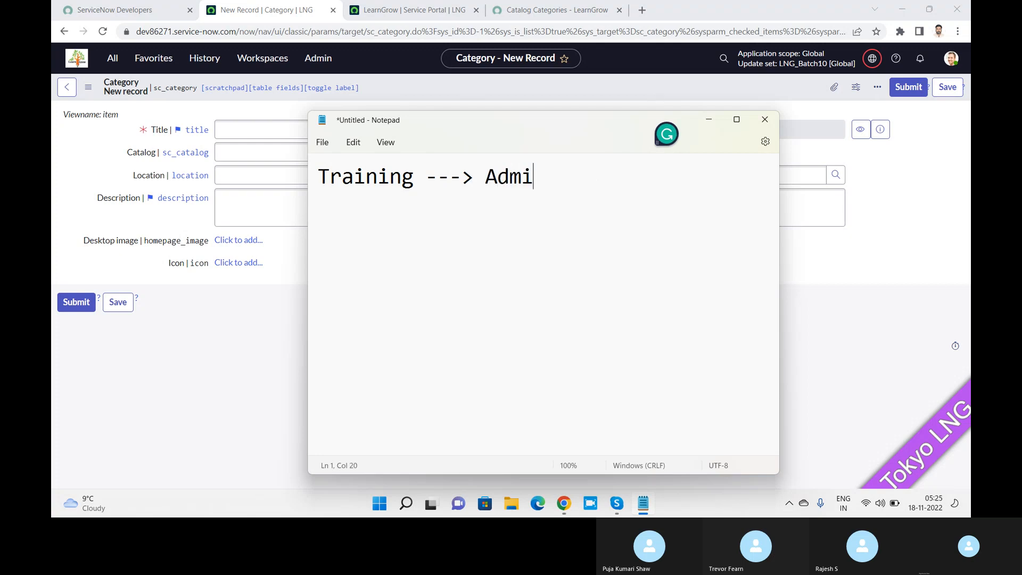
{"action": "key", "text": "BackSpace"}
{"action": "key", "text": "BackSpace"}
{"action": "key", "text": "BackSpace"}
{"action": "key", "text": "BackSpace"}
{"action": "key", "text": "BackSpace"}
{"action": "key", "text": "BackSpace"}
{"action": "key", "text": "Return"}
{"action": "type", "text": "Admin"}
{"action": "key", "text": "Return"}
{"action": "type", "text": "Fu"}
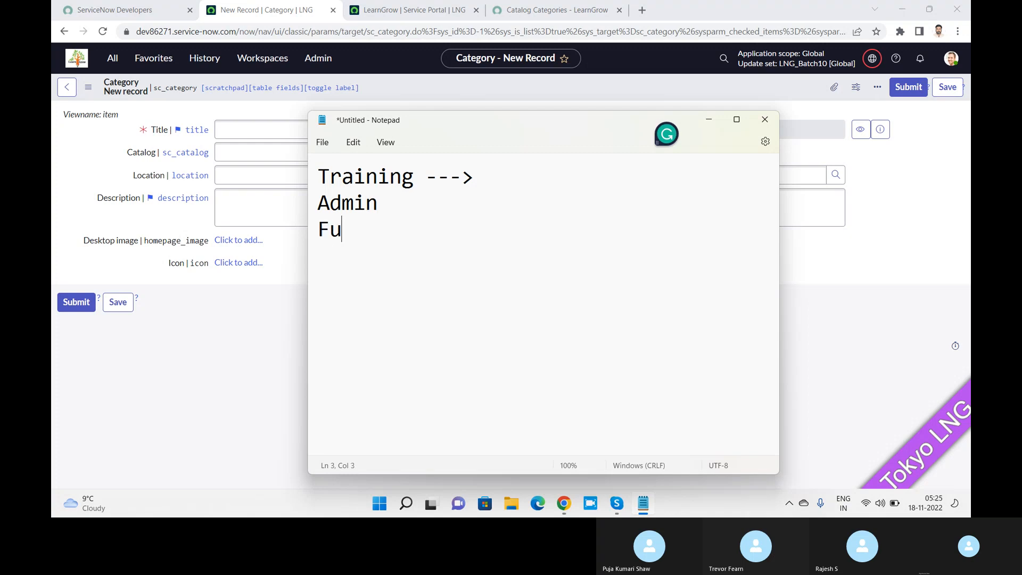
{"action": "type", "text": "nctional"}
- Append "--- SN" to the Admin line and "-- ServiceNow" to the Functional line of the note
{"action": "key", "text": "Up"}
{"action": "type", "text": "--- SN"}
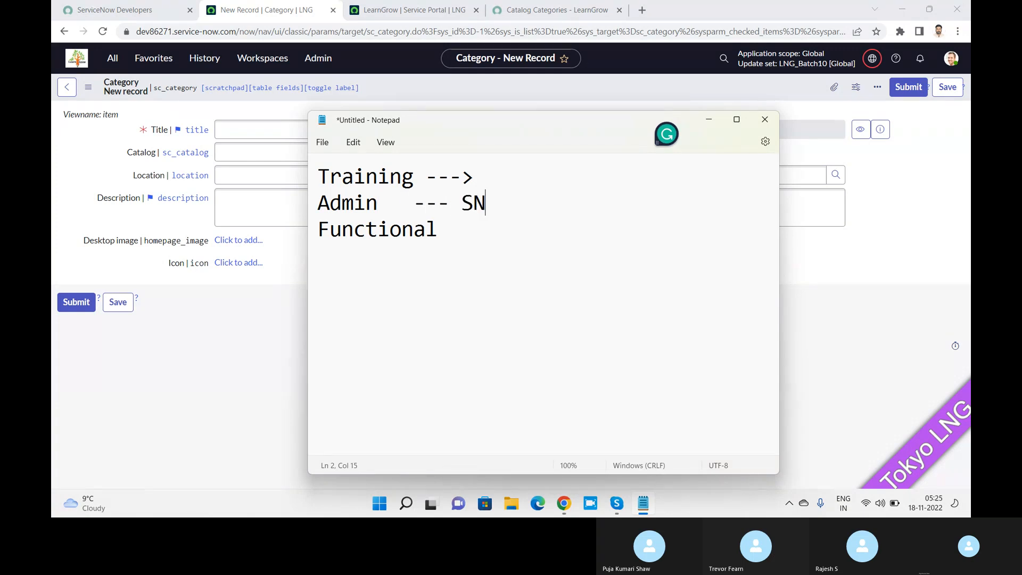
{"action": "key", "text": "Down"}
{"action": "type", "text": "-- ServiceNi"}
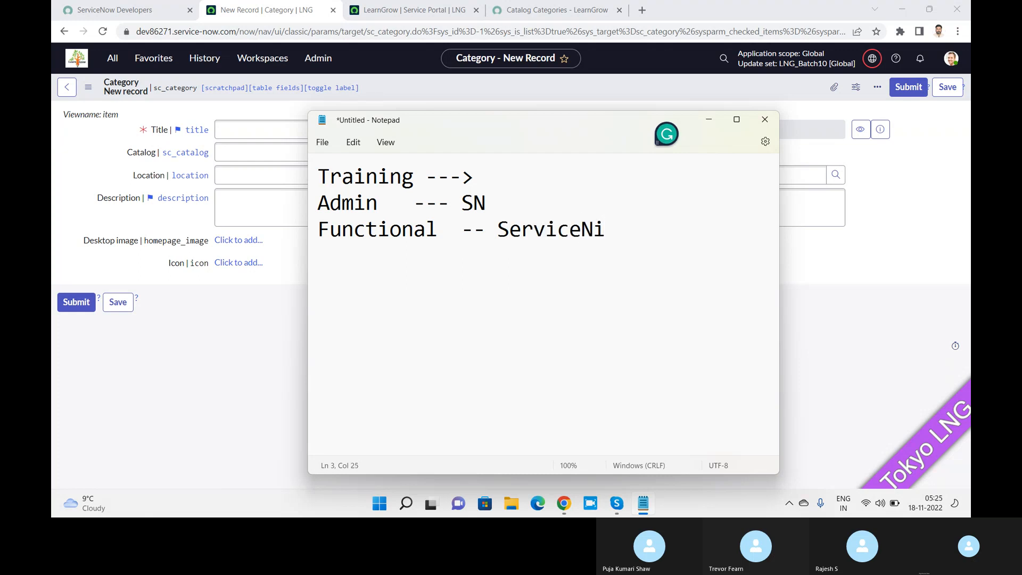
{"action": "key", "text": "BackSpace"}
{"action": "type", "text": "ow"}
{"action": "double_click", "coordinate": [424, 176]}
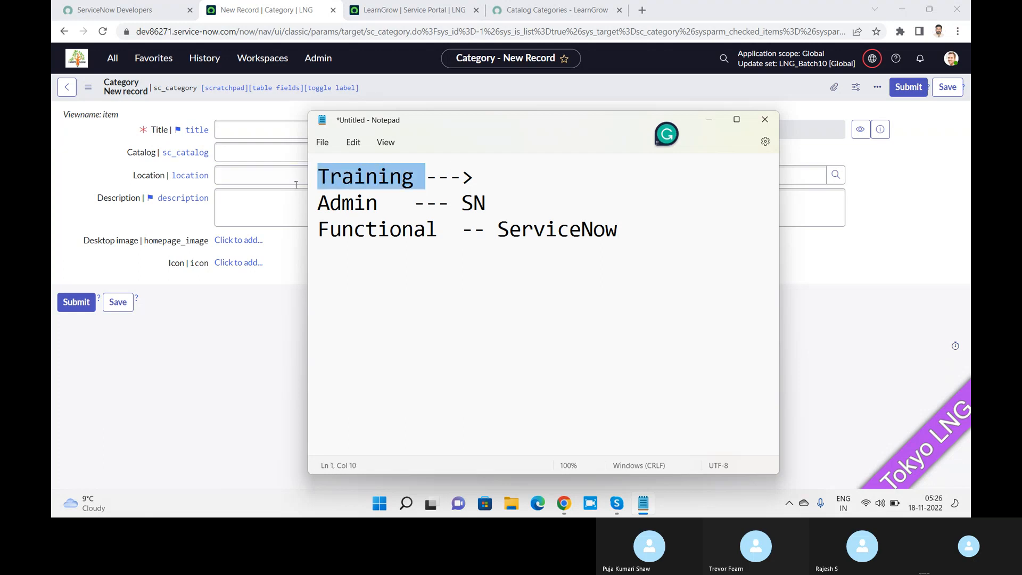
{"action": "double_click", "coordinate": [334, 202]}
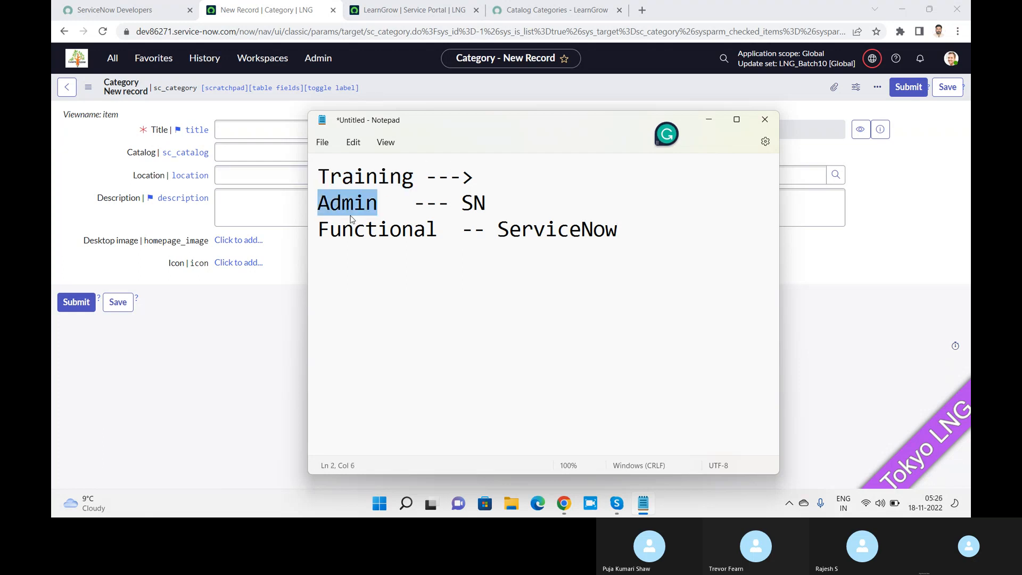
{"action": "left_click", "coordinate": [354, 230]}
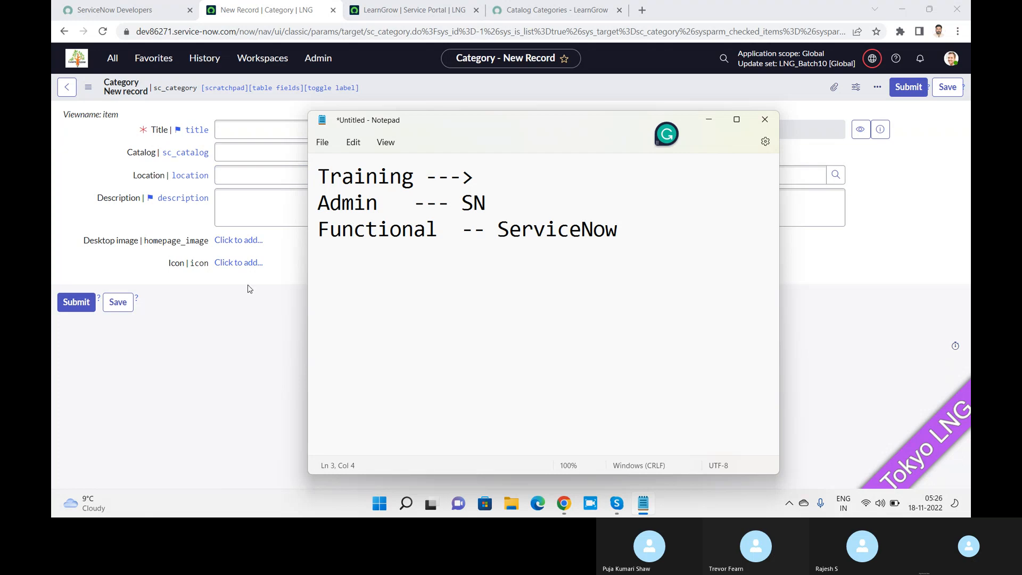
- Return to the new category form in the browser and set its title to Admin
{"action": "left_click", "coordinate": [229, 310]}
{"action": "left_click", "coordinate": [279, 127]}
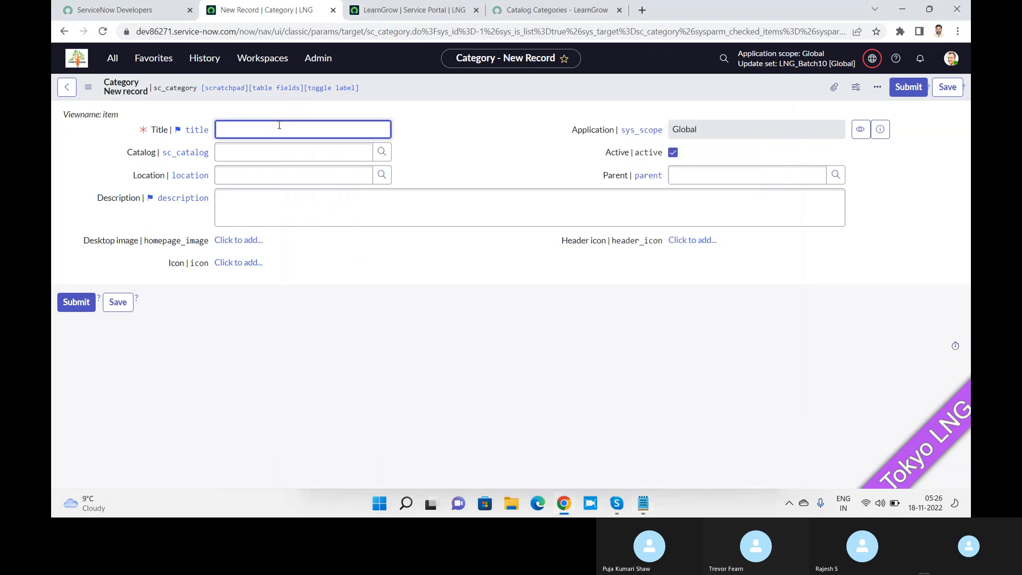
{"action": "type", "text": "Admin"}
{"action": "key", "text": "Tab"}
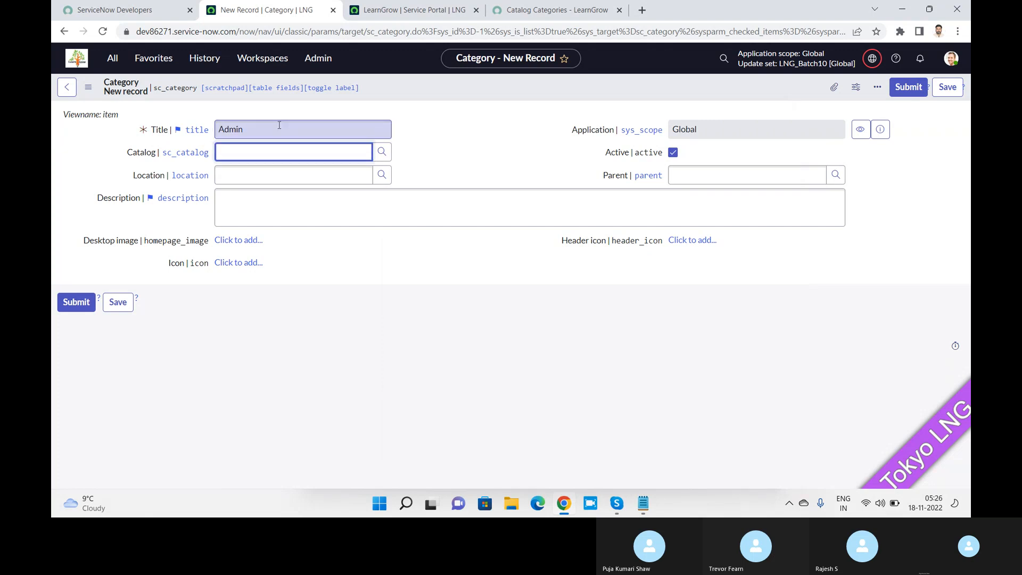
- Consult the Notepad outline and assign the Admin category to the Training catalog
{"action": "key", "text": "alt+Tab"}
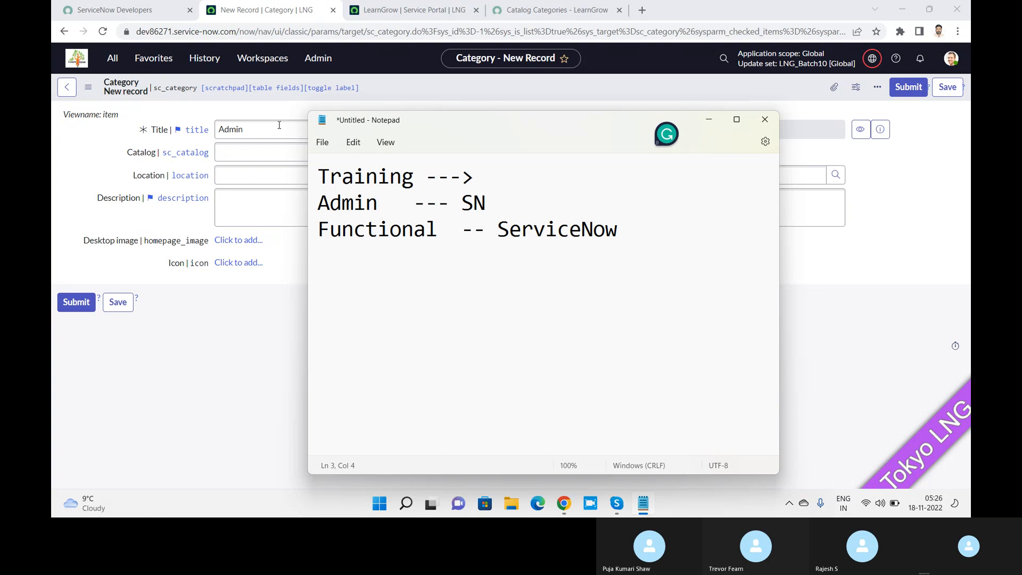
{"action": "left_click", "coordinate": [250, 152]}
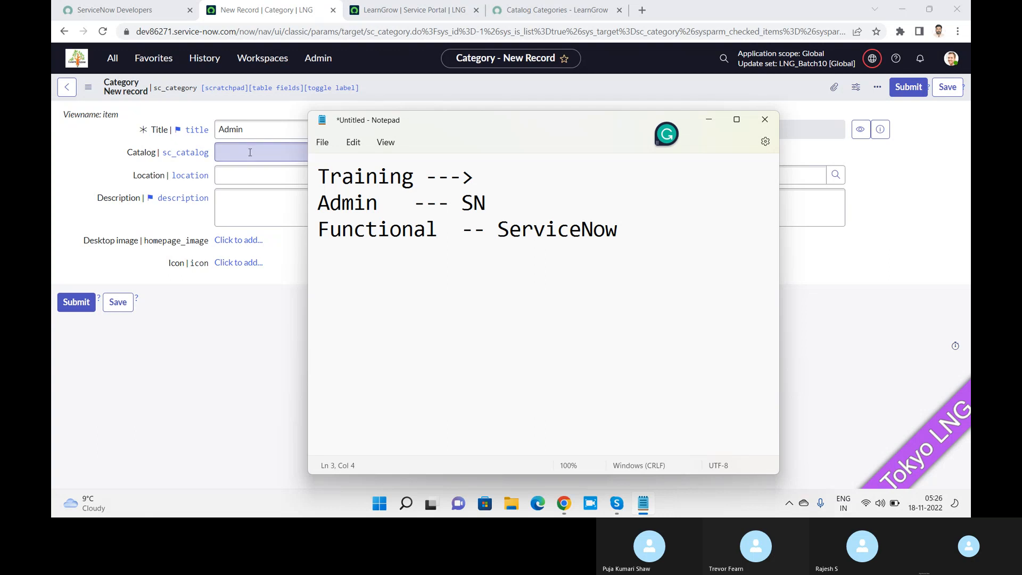
{"action": "left_click", "coordinate": [250, 151]}
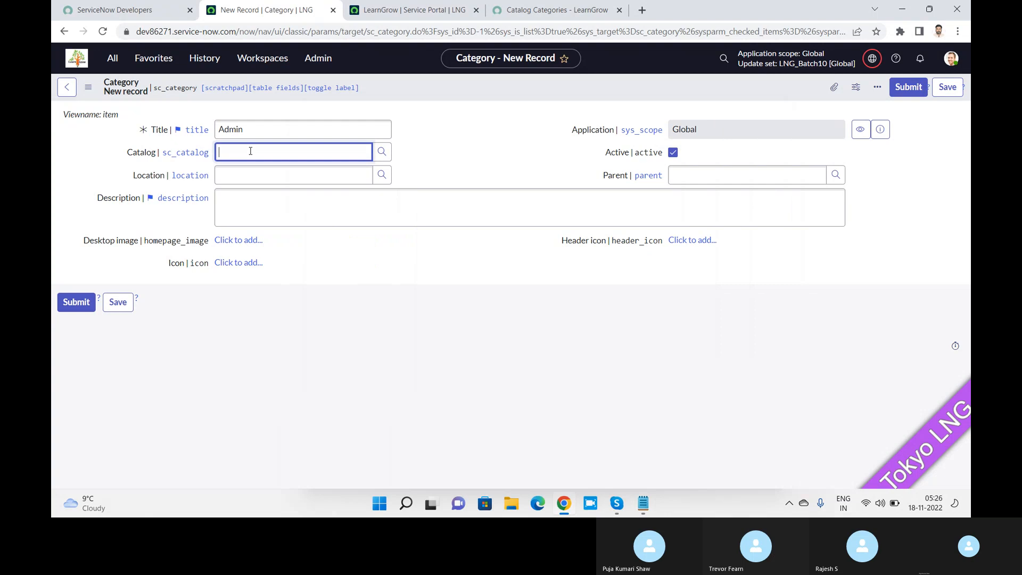
{"action": "type", "text": "Tra"}
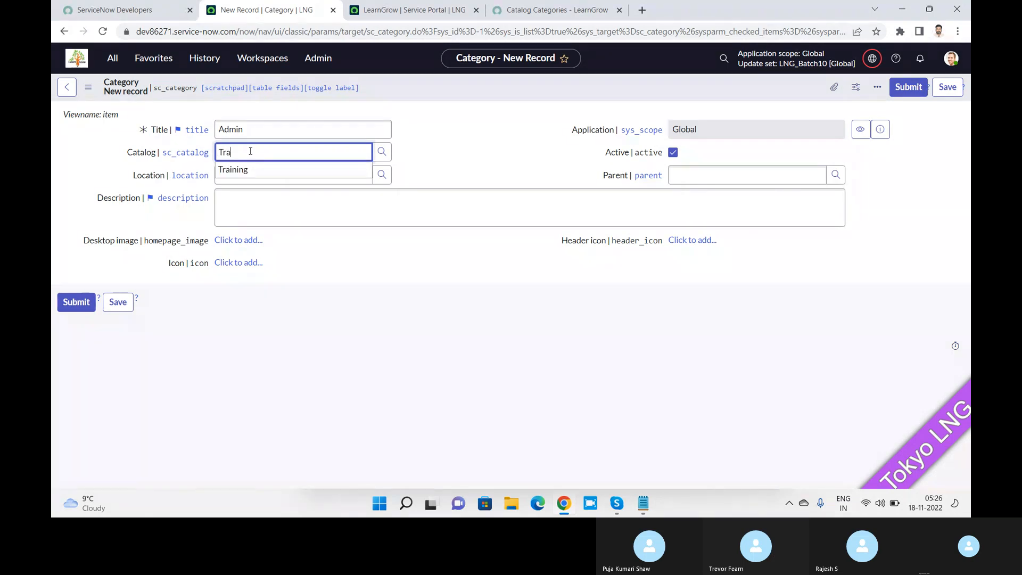
{"action": "left_click", "coordinate": [249, 172]}
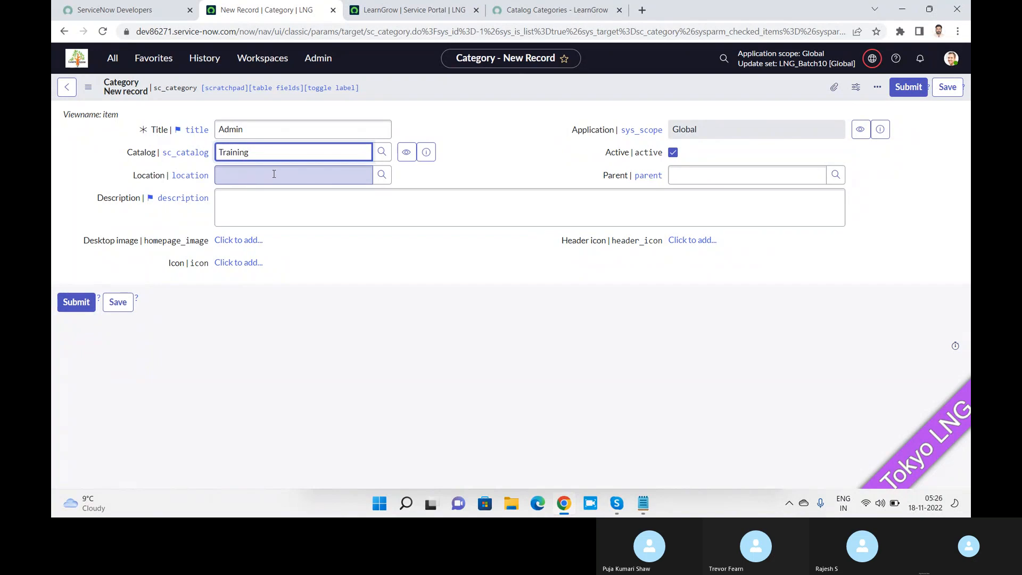
{"action": "type", "text": "**"}
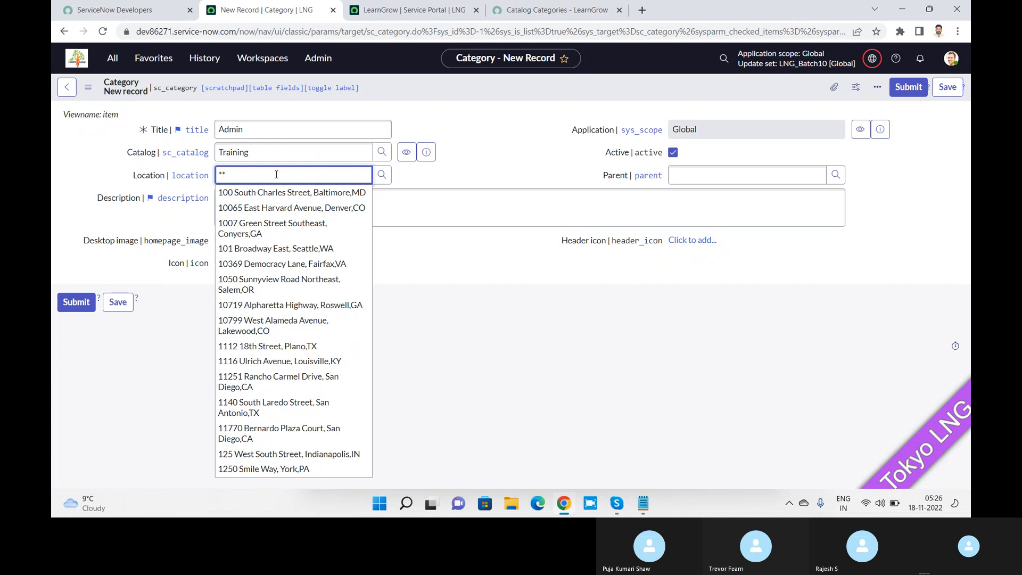
{"action": "key", "text": "BackSpace"}
{"action": "key", "text": "BackSpace"}
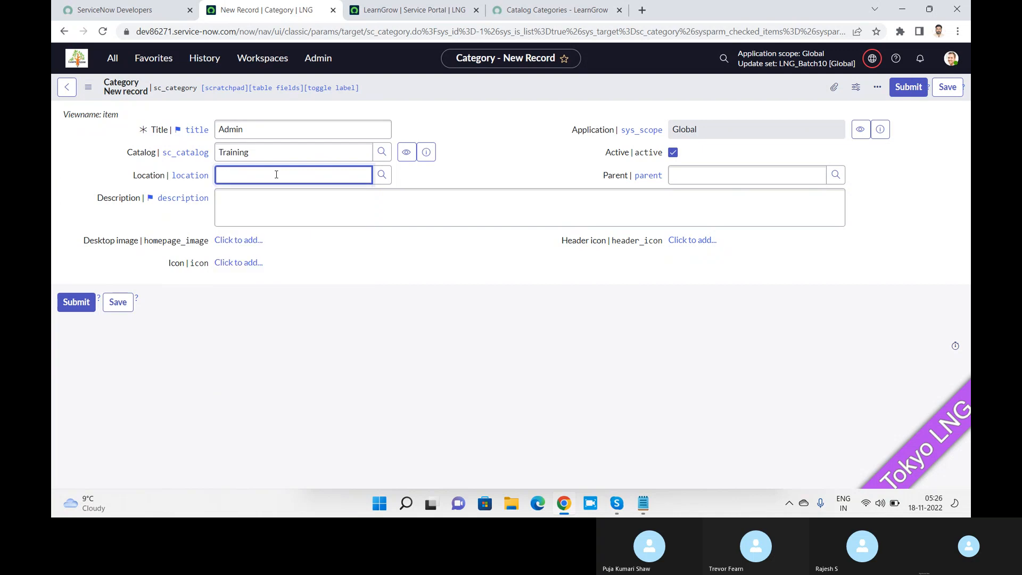
- Submit the Admin category with its location, parent and description left empty
{"action": "left_click", "coordinate": [263, 206]}
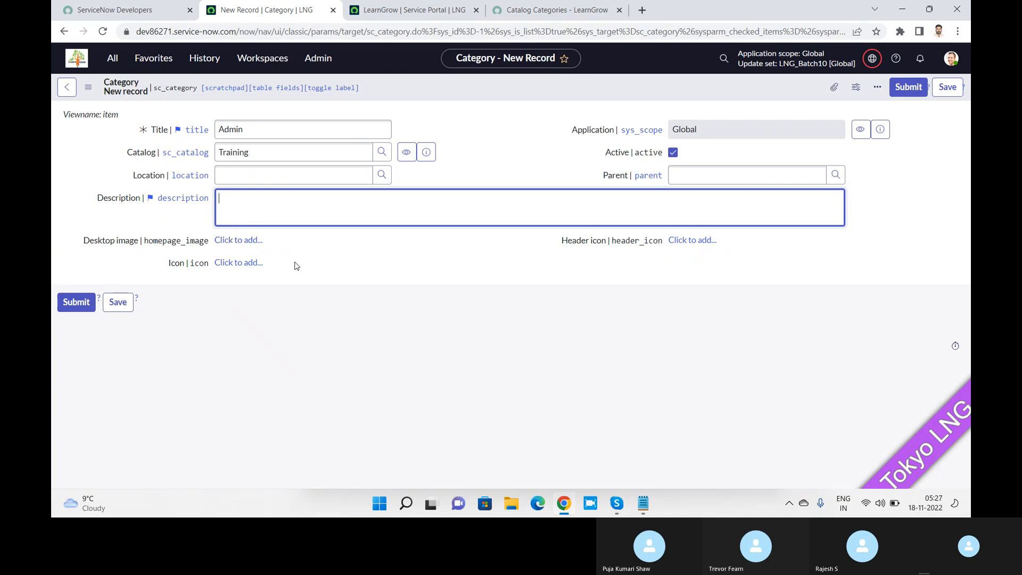
{"action": "left_click", "coordinate": [899, 90]}
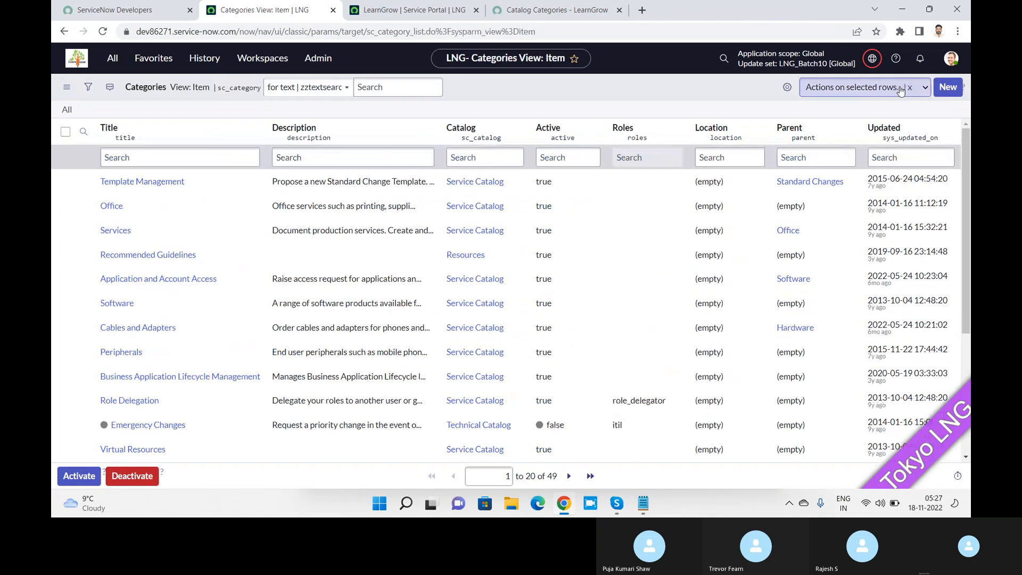
- Start a new catalog category and set its title to Functional
{"action": "left_click", "coordinate": [947, 86]}
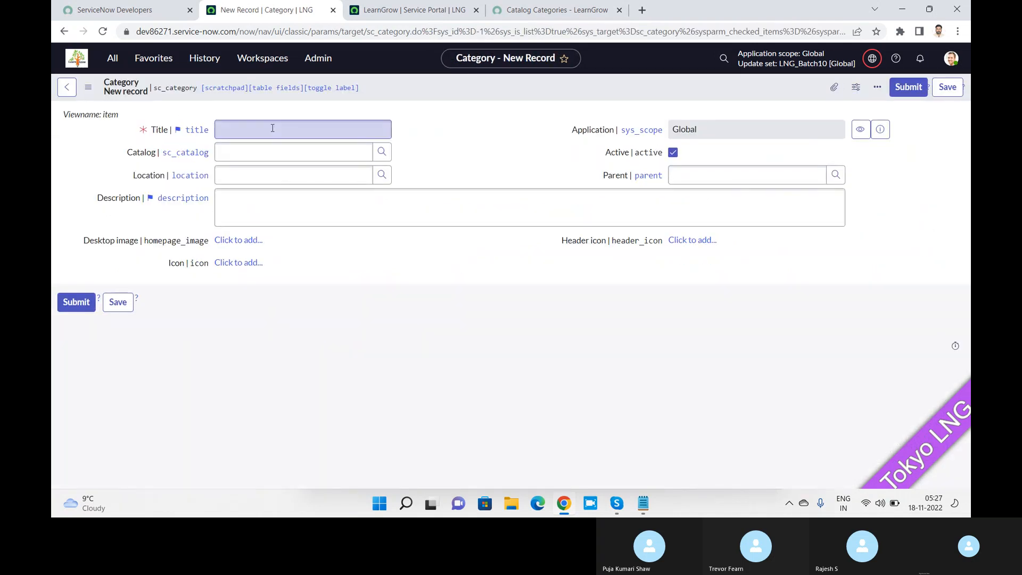
{"action": "type", "text": "T"}
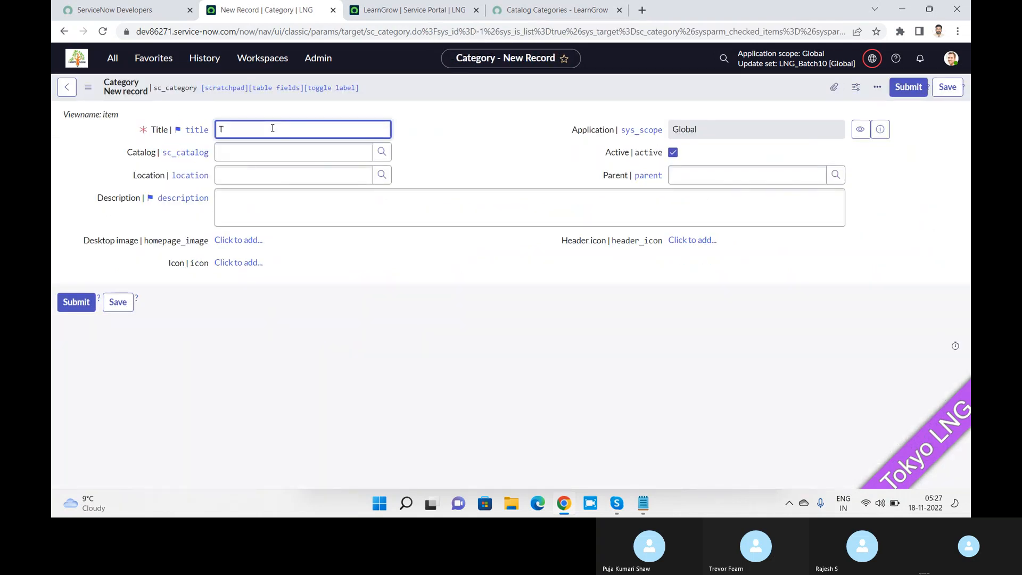
{"action": "key", "text": "BackSpace"}
{"action": "type", "text": "Funct"}
{"action": "type", "text": "ioanl"}
{"action": "key", "text": "BackSpace"}
{"action": "key", "text": "BackSpace"}
{"action": "type", "text": "nal"}
- Assign the Functional category to the Training catalog and submit it
{"action": "key", "text": "Tab"}
{"action": "type", "text": "tra"}
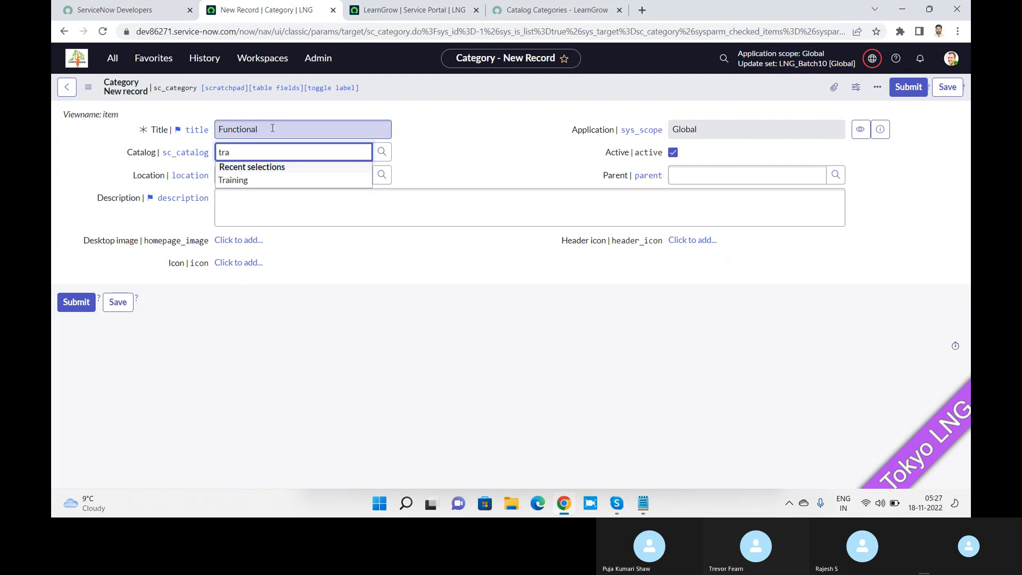
{"action": "left_click", "coordinate": [246, 181]}
{"action": "left_click", "coordinate": [65, 310]}
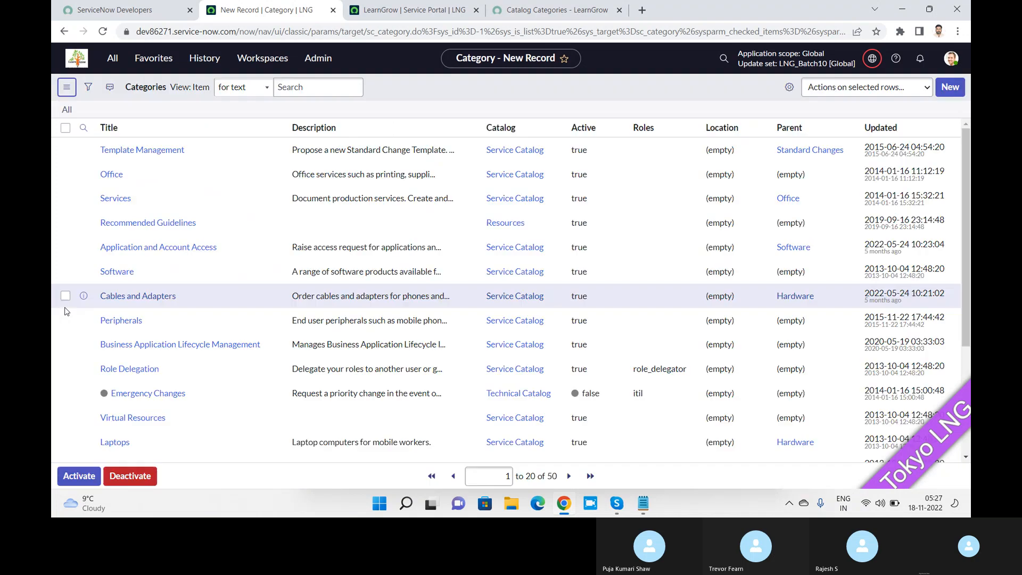
- Reload the LearnGrow portal's All Catalogs page and check which catalogs its catalog selector offers
{"action": "left_click", "coordinate": [440, 8]}
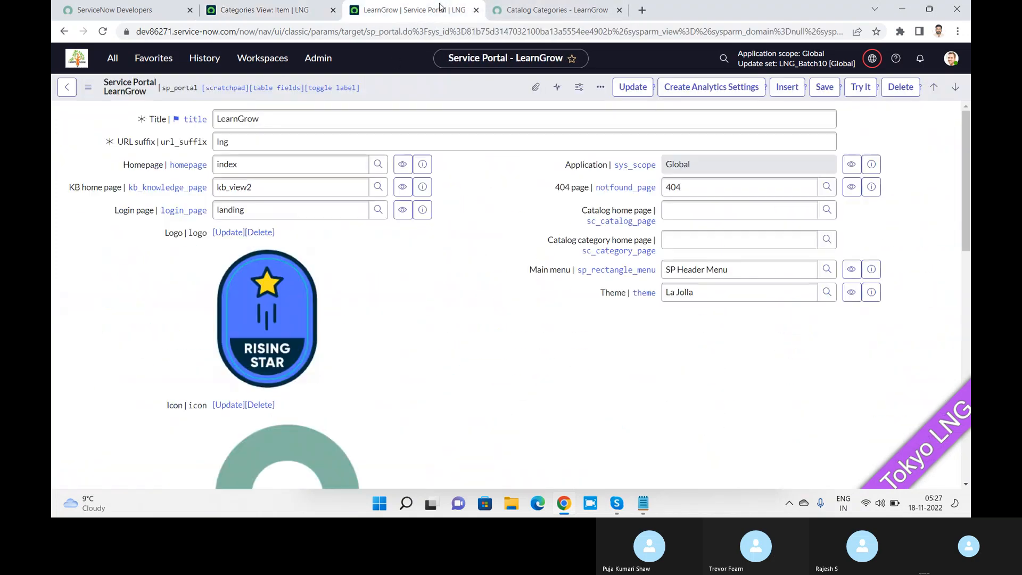
{"action": "left_click", "coordinate": [546, 16]}
{"action": "left_click", "coordinate": [103, 32]}
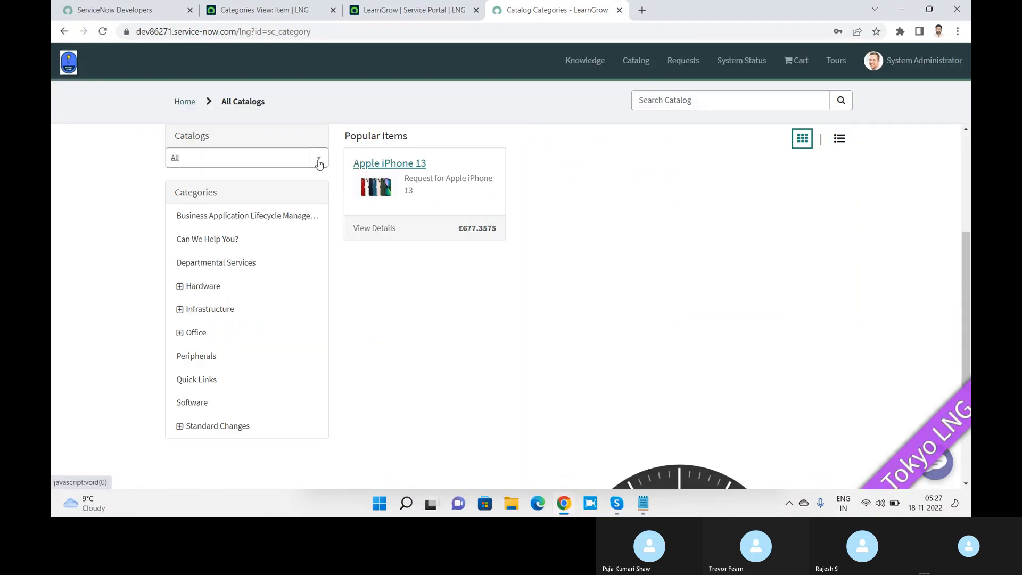
{"action": "left_click", "coordinate": [320, 163]}
{"action": "left_click", "coordinate": [144, 199]}
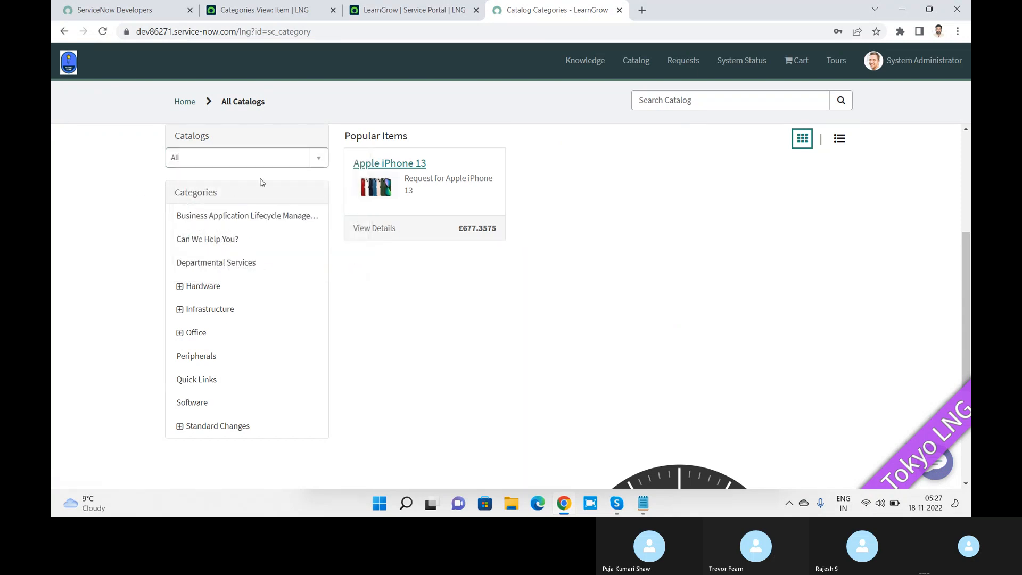
{"action": "left_click", "coordinate": [325, 160]}
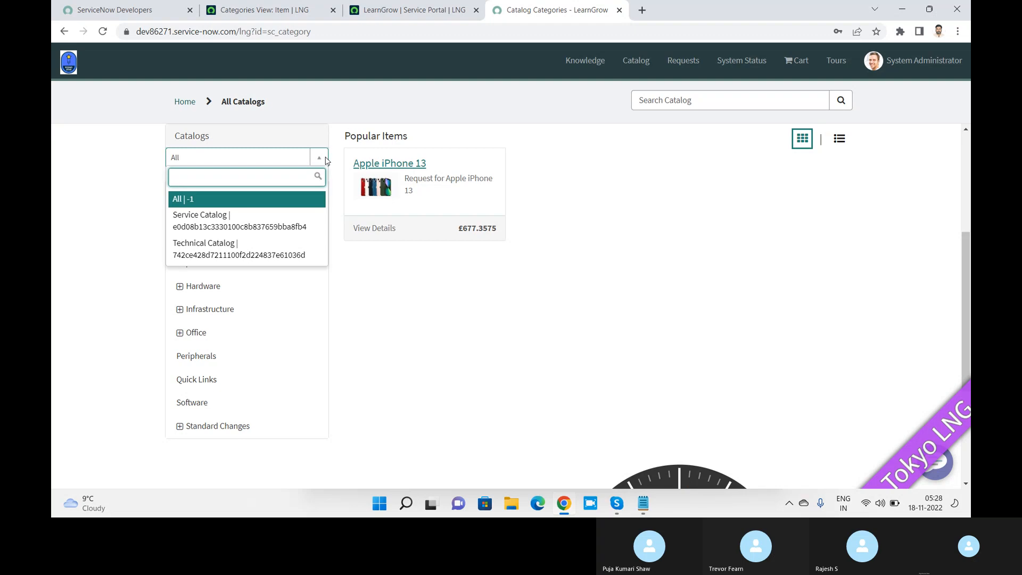
- Switch to Skype, look through the call's participant list, and return to the portal page in the browser
{"action": "key", "text": "alt+Tab"}
{"action": "key", "text": "alt+Tab"}
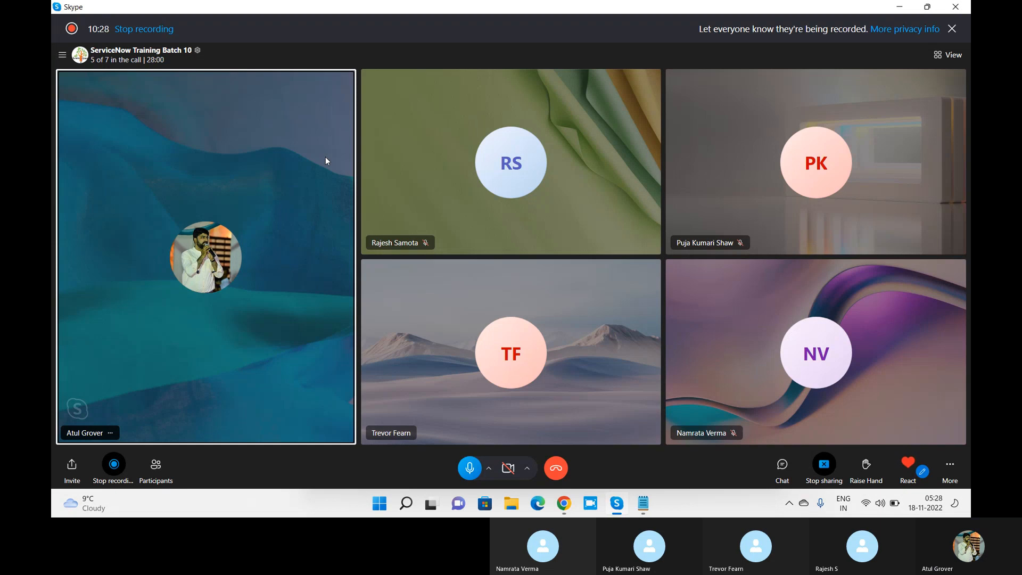
{"action": "left_click", "coordinate": [156, 466]}
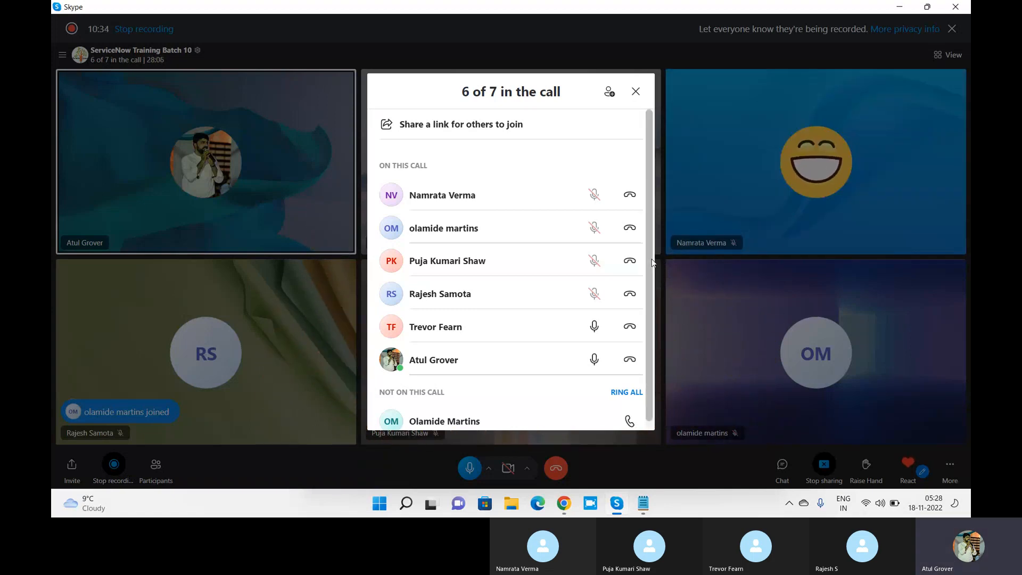
{"action": "scroll", "coordinate": [653, 314], "scroll_direction": "down", "scroll_amount": 1}
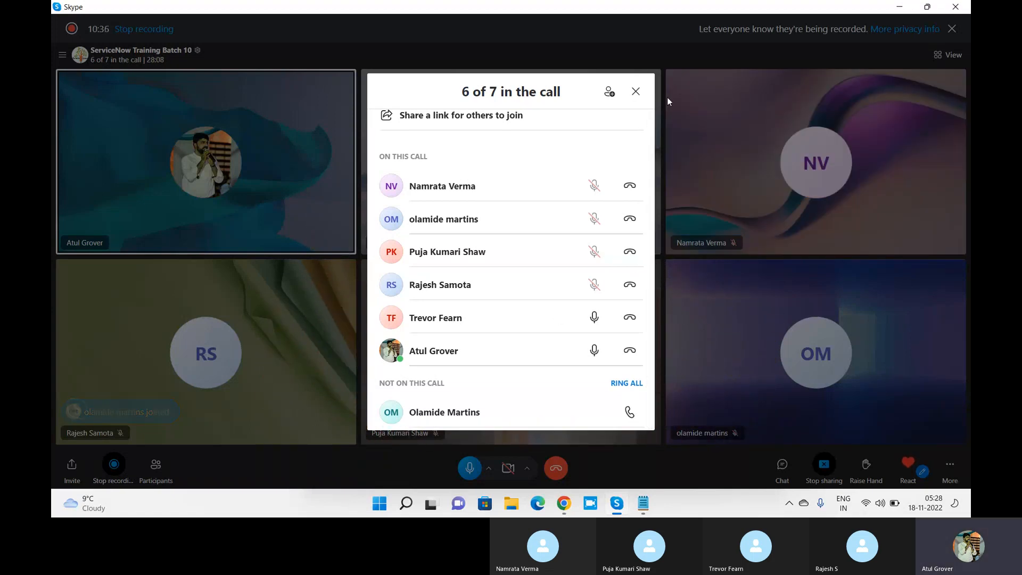
{"action": "left_click", "coordinate": [636, 93]}
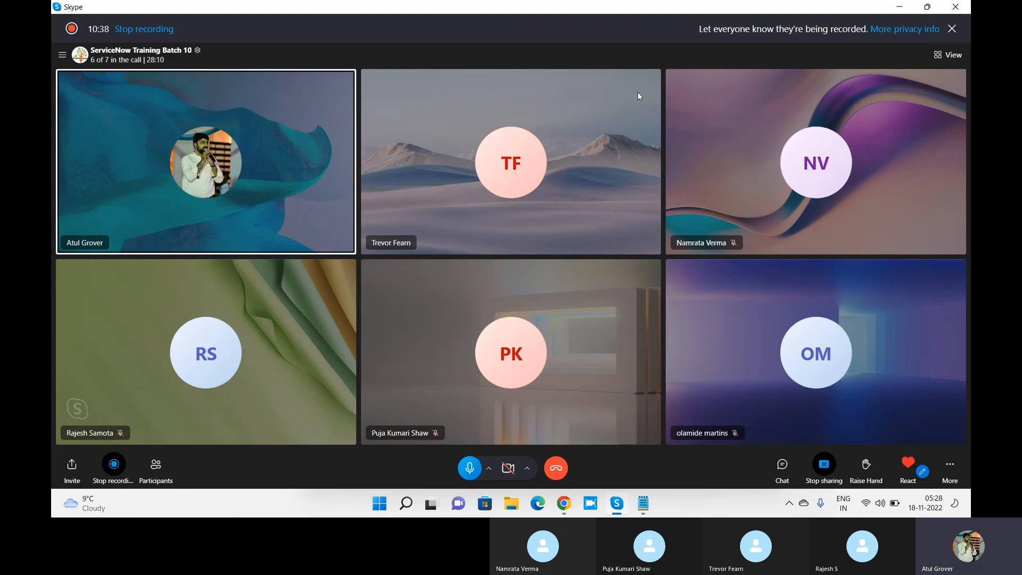
{"action": "key", "text": "alt+Tab"}
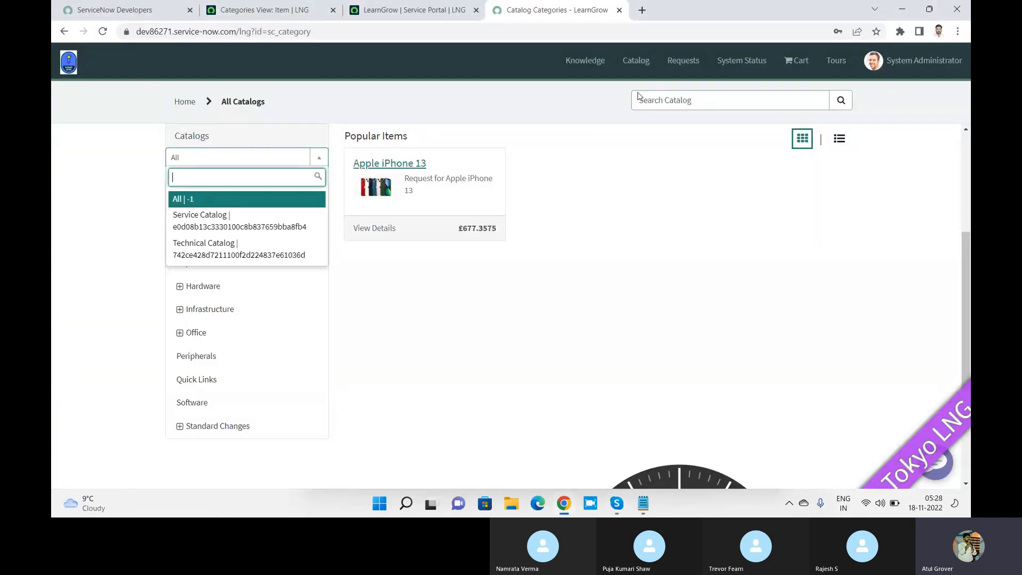
- Consult the training outline in Notepad, then return to the browser
{"action": "key", "text": "alt+Tab"}
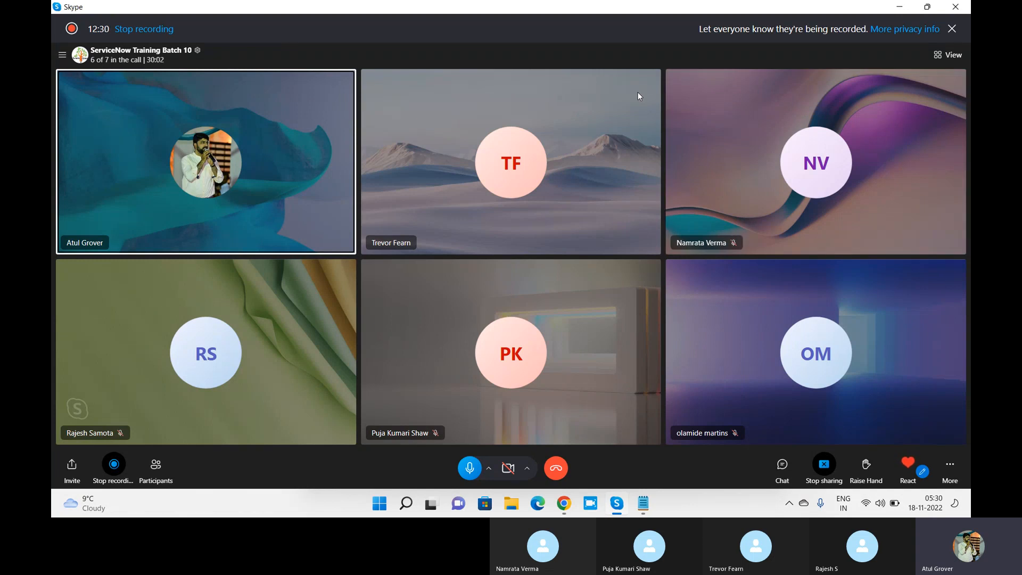
{"action": "key", "text": "alt+Tab"}
{"action": "key", "text": "alt+Tab"}
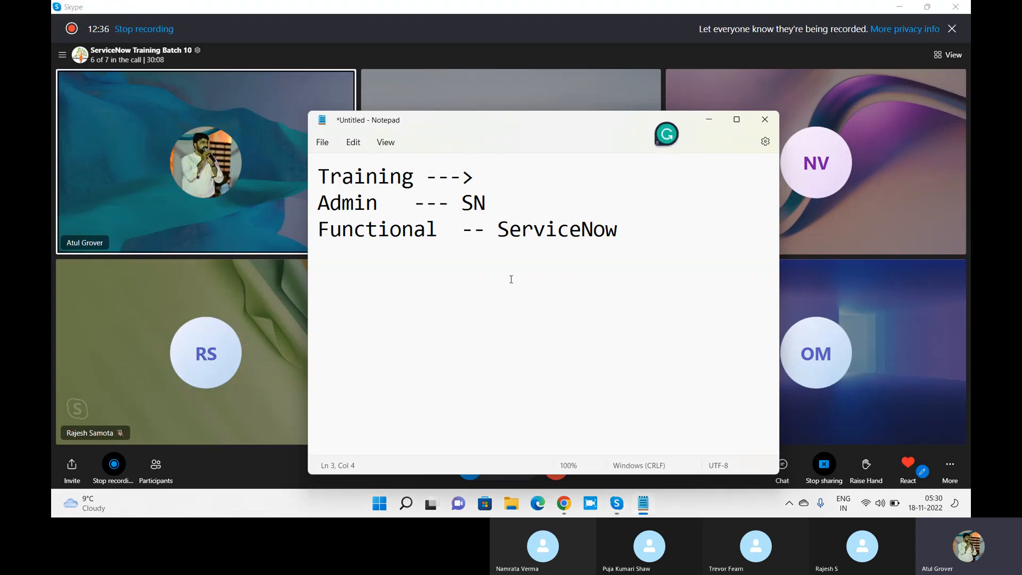
{"action": "left_click", "coordinate": [559, 503]}
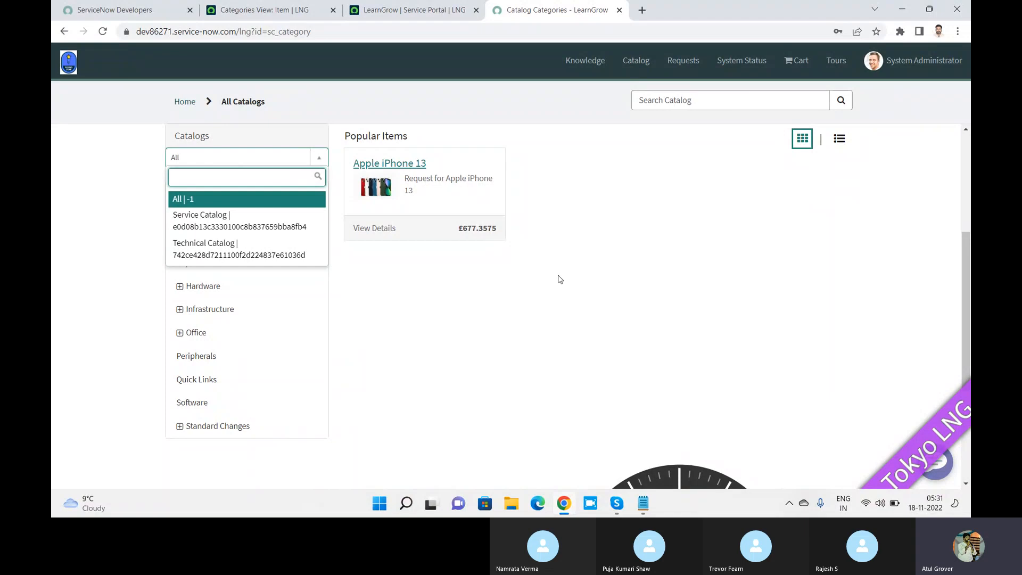
- Open Maintain Items from the categories list and start a new catalog item named "SN Basis"
{"action": "left_click", "coordinate": [255, 10]}
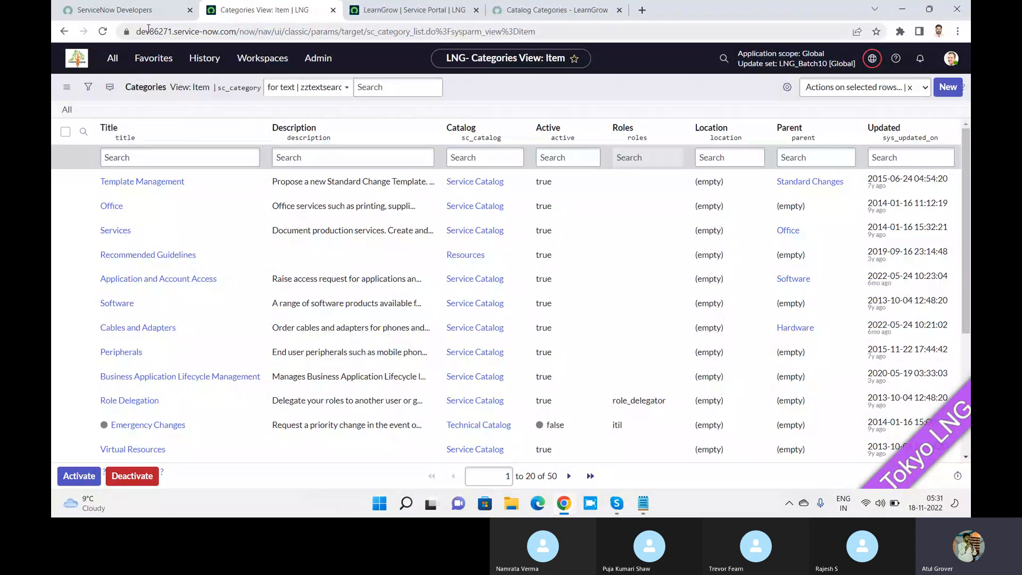
{"action": "left_click", "coordinate": [112, 60]}
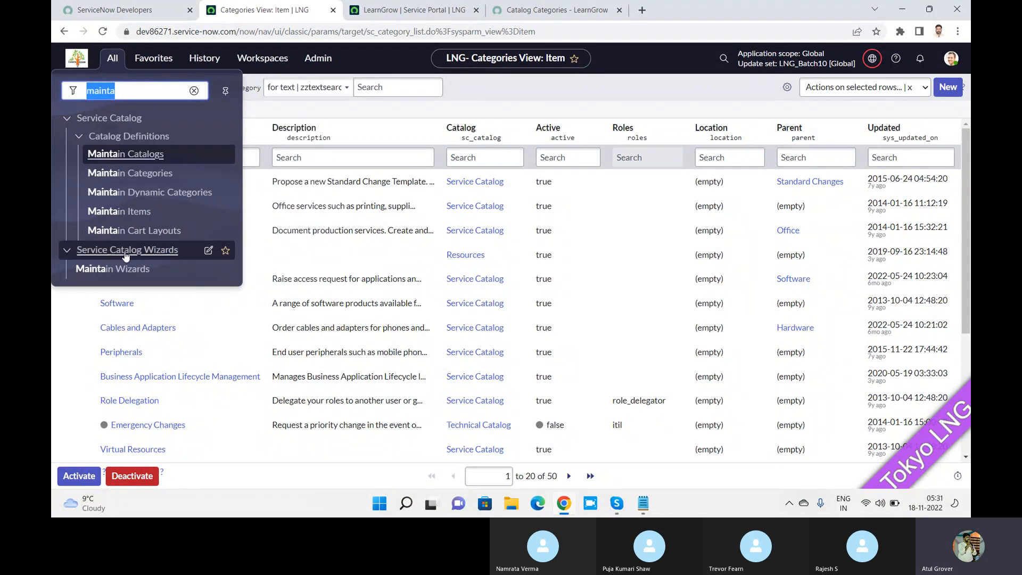
{"action": "left_click", "coordinate": [131, 212]}
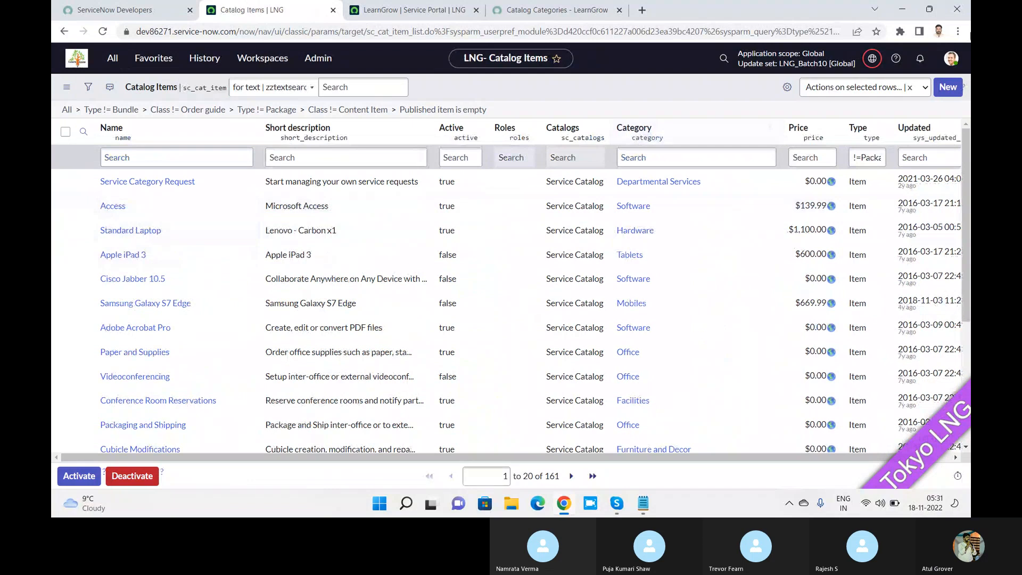
{"action": "left_click", "coordinate": [950, 94]}
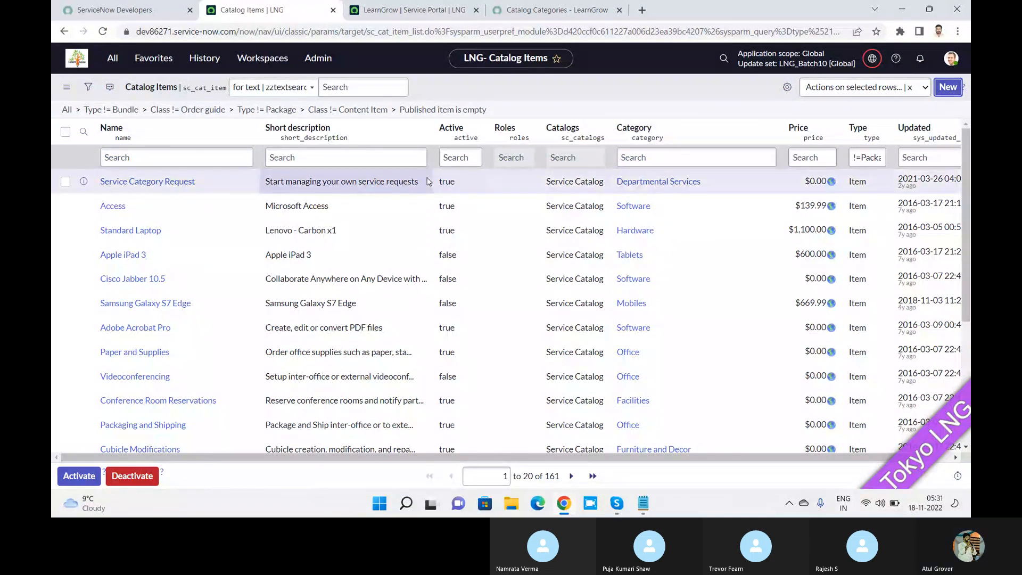
{"action": "left_click", "coordinate": [291, 126]}
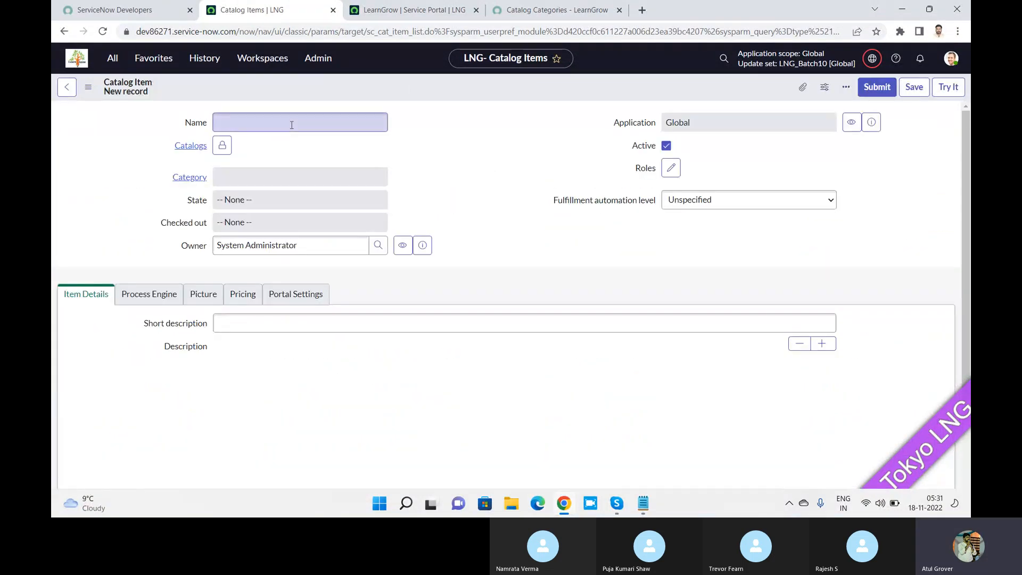
{"action": "left_click", "coordinate": [271, 176]}
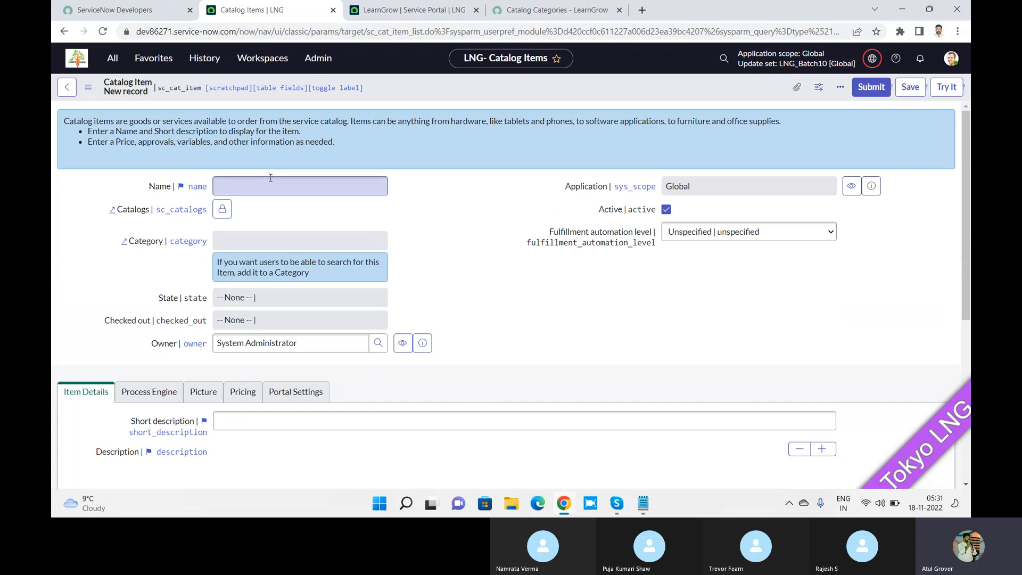
{"action": "type", "text": "SN "}
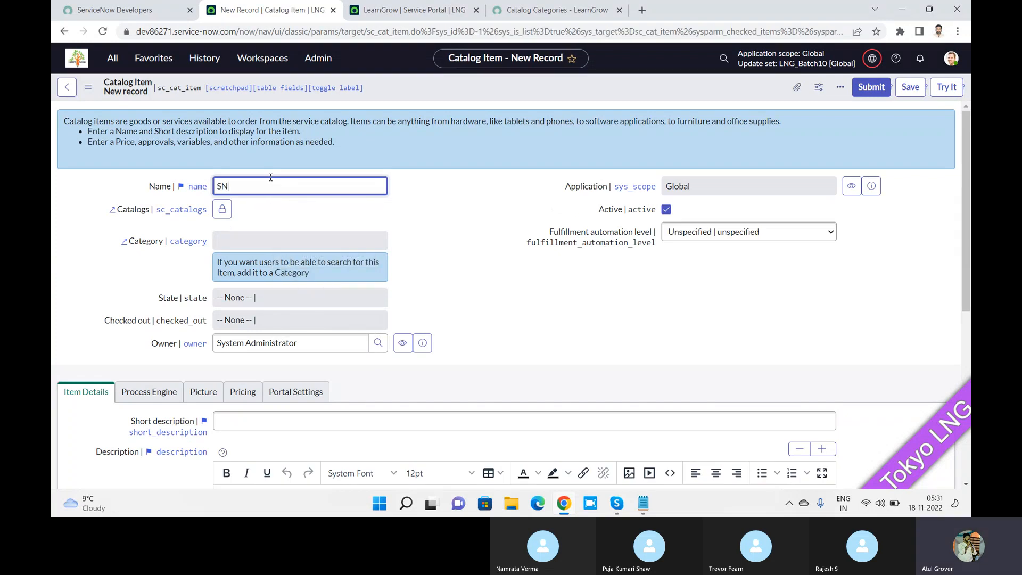
{"action": "type", "text": "Basis"}
- Add the Training catalog to the SN Basis item and set its category to Admin
{"action": "left_click", "coordinate": [222, 210]}
{"action": "left_click", "coordinate": [256, 313]}
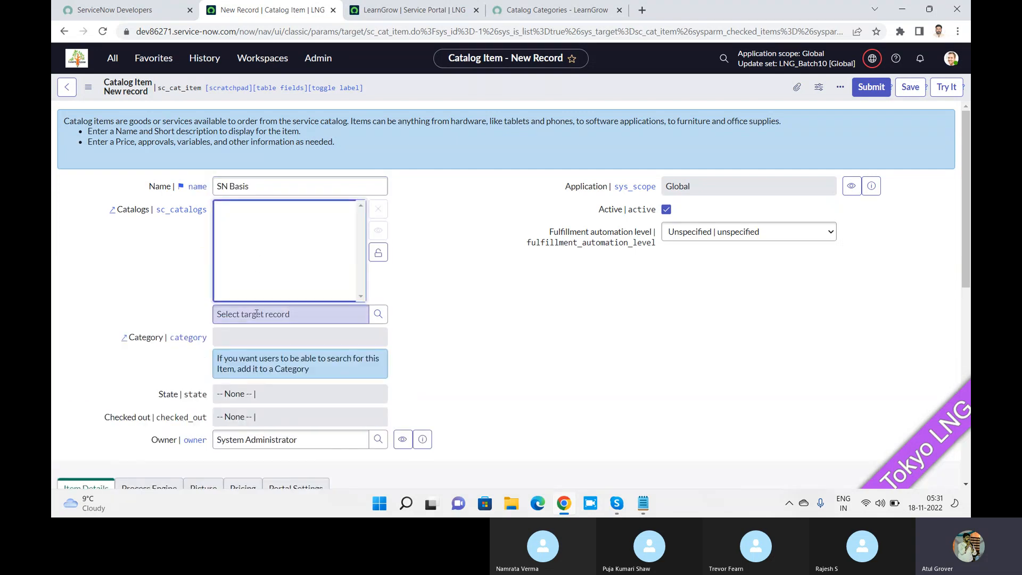
{"action": "type", "text": "tra"}
{"action": "left_click", "coordinate": [256, 331]}
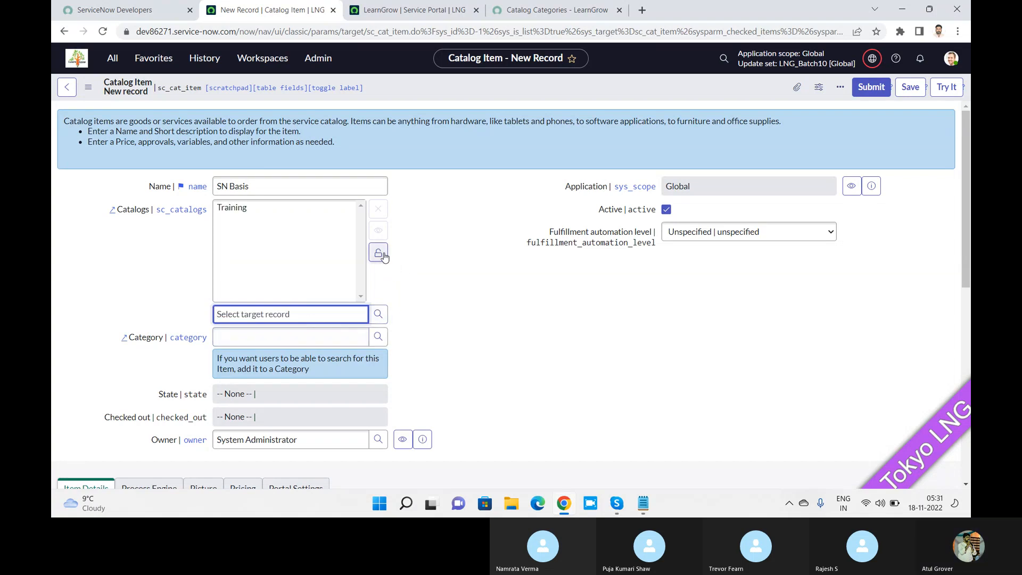
{"action": "left_click", "coordinate": [379, 253]}
{"action": "left_click", "coordinate": [248, 254]}
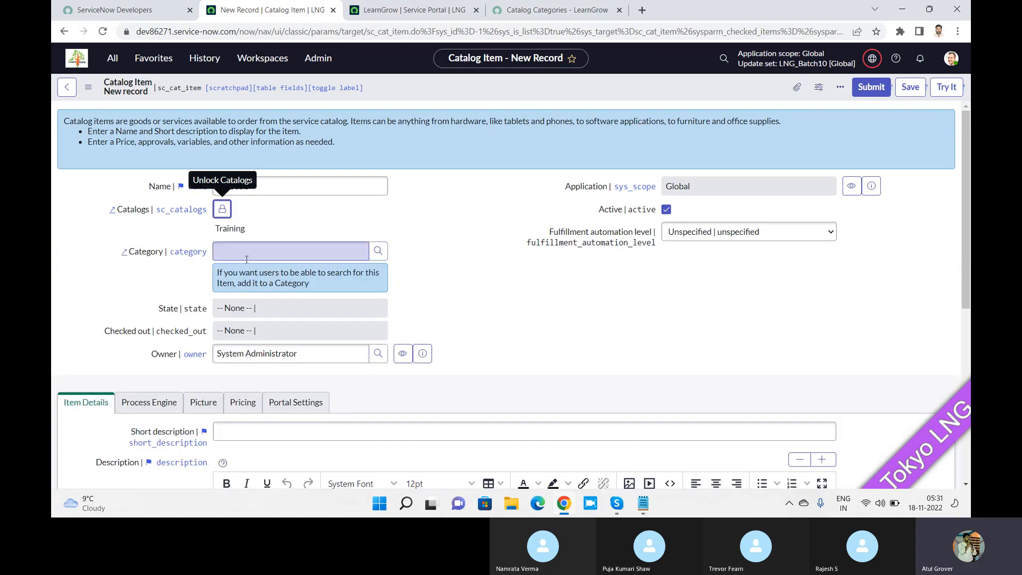
{"action": "type", "text": "**"}
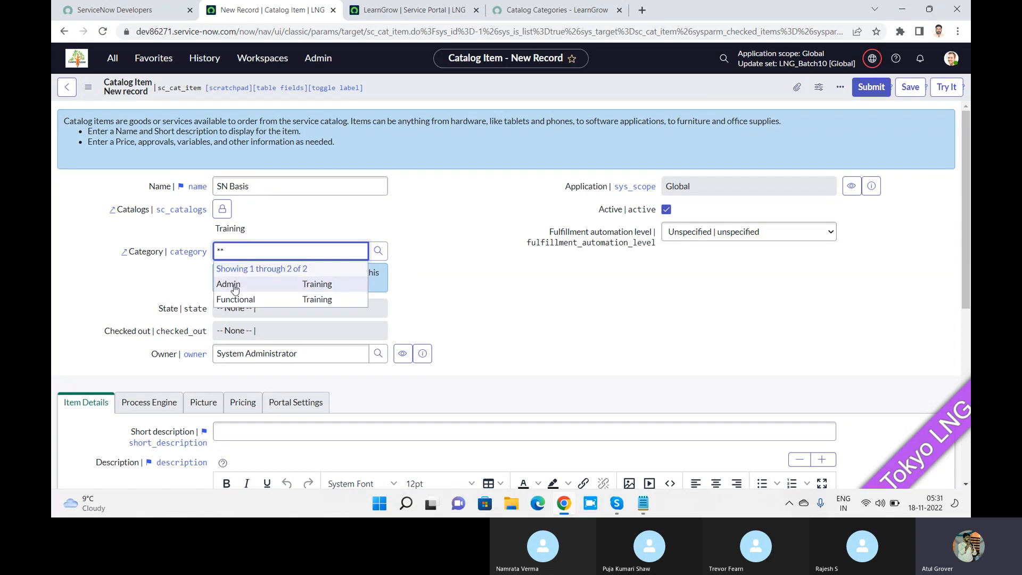
{"action": "left_click", "coordinate": [234, 289]}
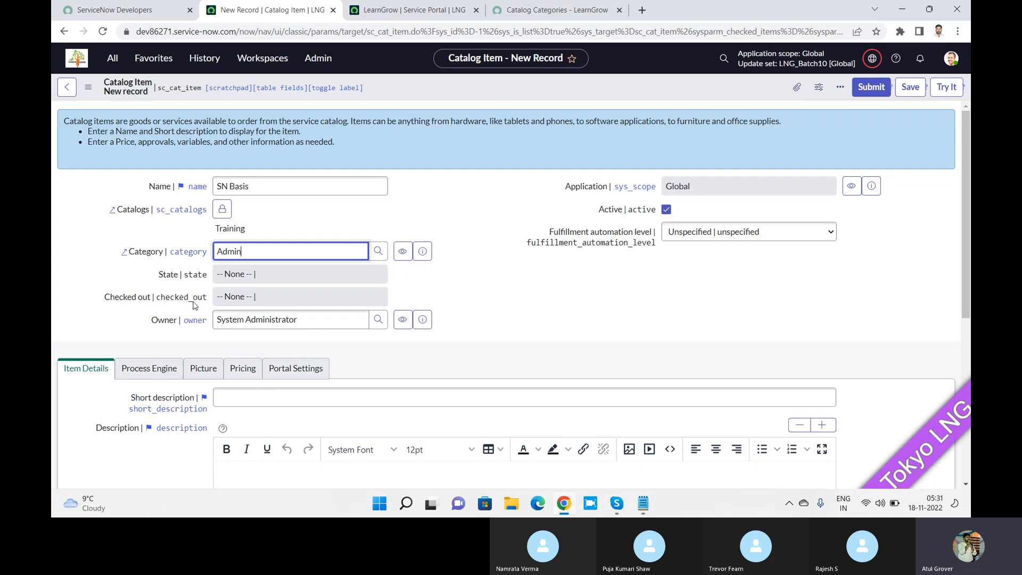
- Enter "SN Basic Cousre" as the short description of the SN Basis item
{"action": "left_click", "coordinate": [256, 395]}
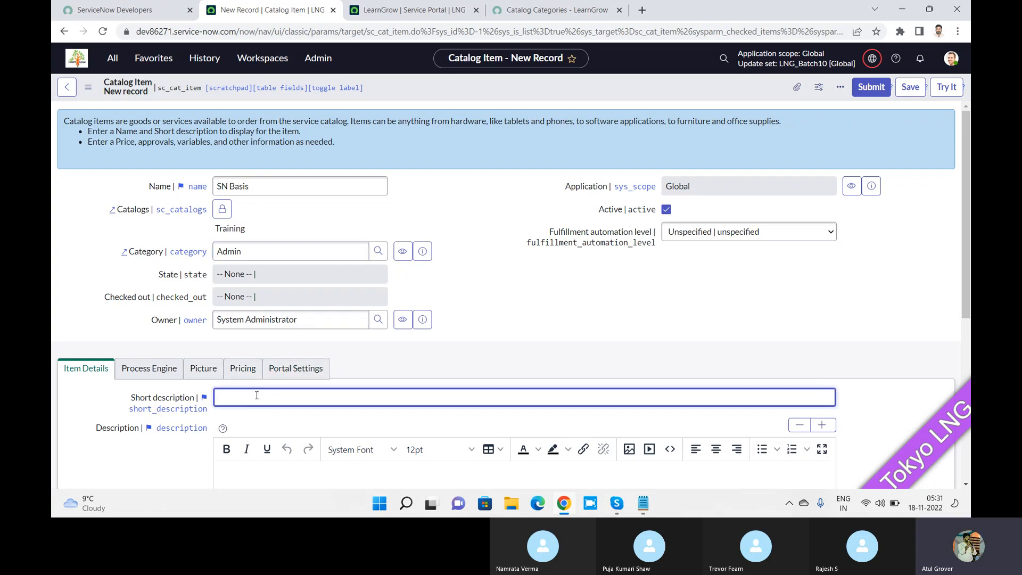
{"action": "type", "text": "SN Bas"}
{"action": "key", "text": "BackSpace"}
{"action": "type", "text": "sic Cousre"}
{"action": "key", "text": "Tab"}
{"action": "key", "text": "Tab"}
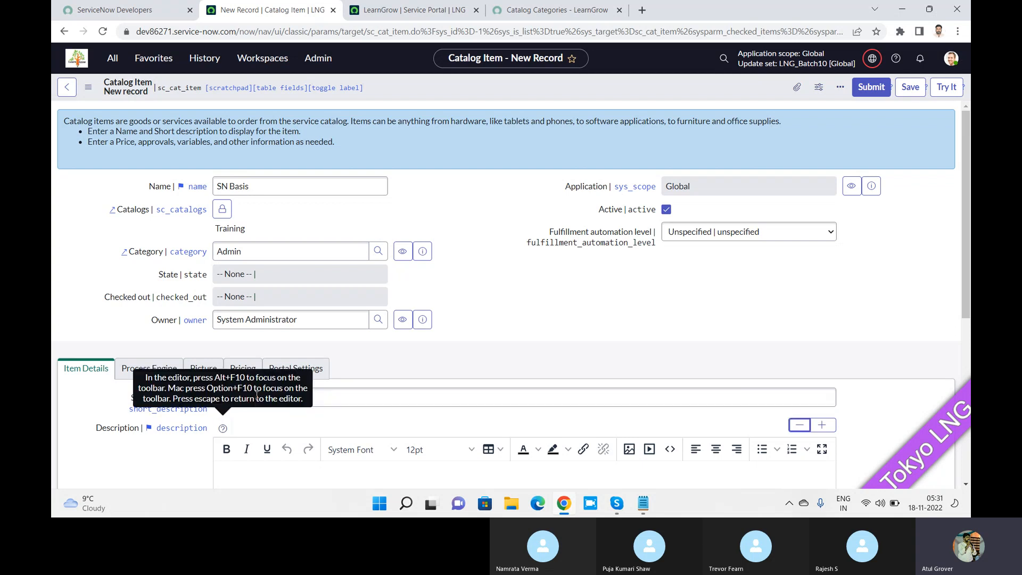
- Copy the short description into the item's Description field and submit the catalog item
{"action": "key", "text": "shift+Tab"}
{"action": "key", "text": "shift+Tab"}
{"action": "key", "text": "ctrl+c"}
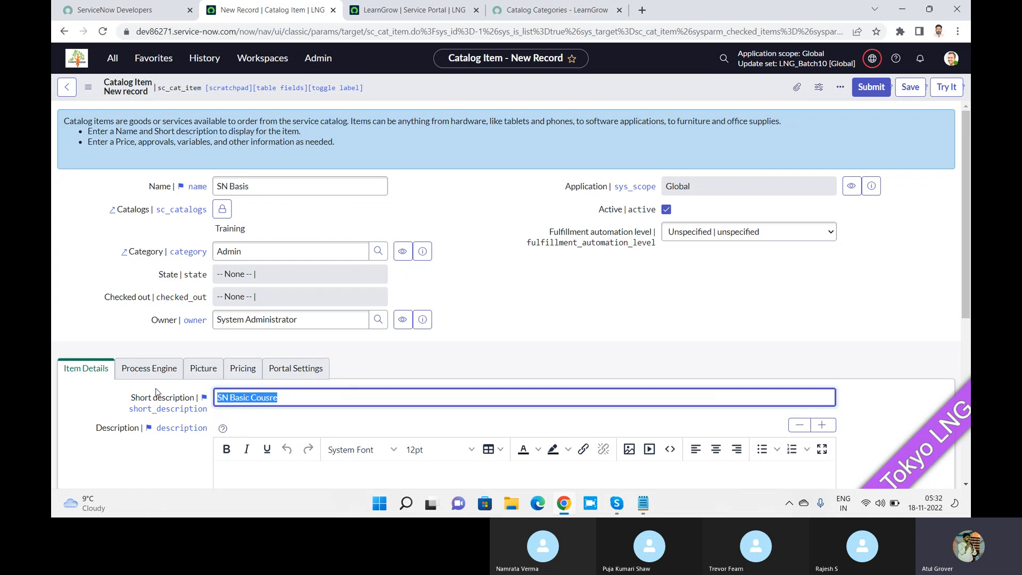
{"action": "left_click_drag", "start_coordinate": [963, 236], "coordinate": [963, 276]}
{"action": "left_click", "coordinate": [290, 424]}
{"action": "key", "text": "ctrl+v"}
{"action": "scroll", "coordinate": [290, 424], "scroll_direction": "down", "scroll_amount": 1}
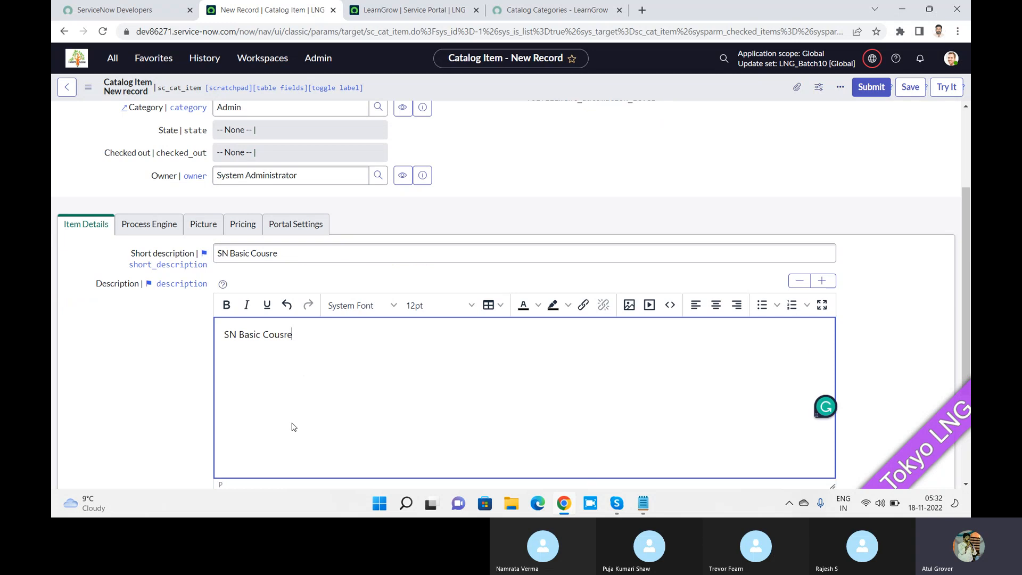
{"action": "left_click", "coordinate": [874, 89]}
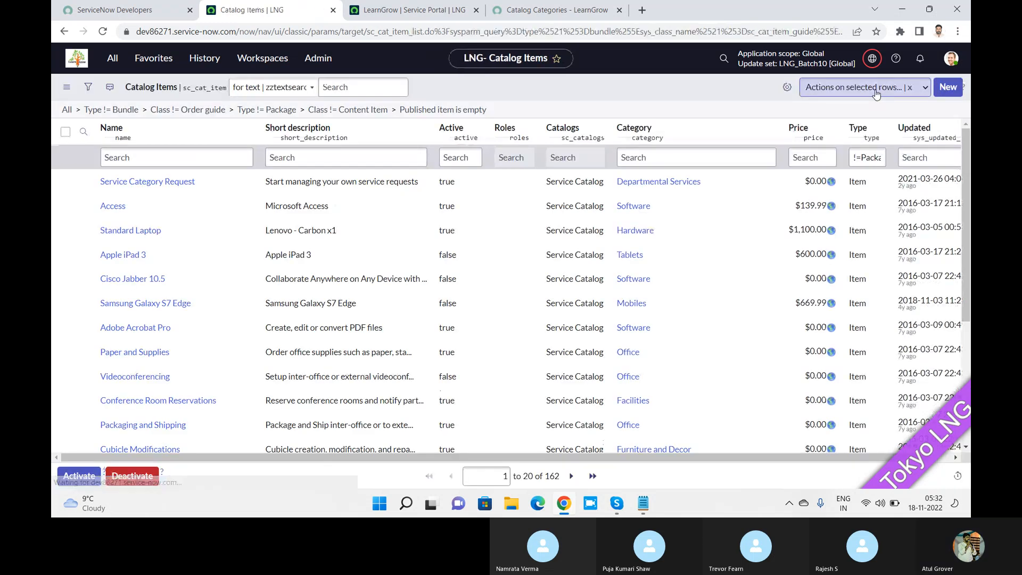
- Return to the LearnGrow portal and reload its All Catalogs page to check the catalog categories
{"action": "left_click", "coordinate": [531, 11]}
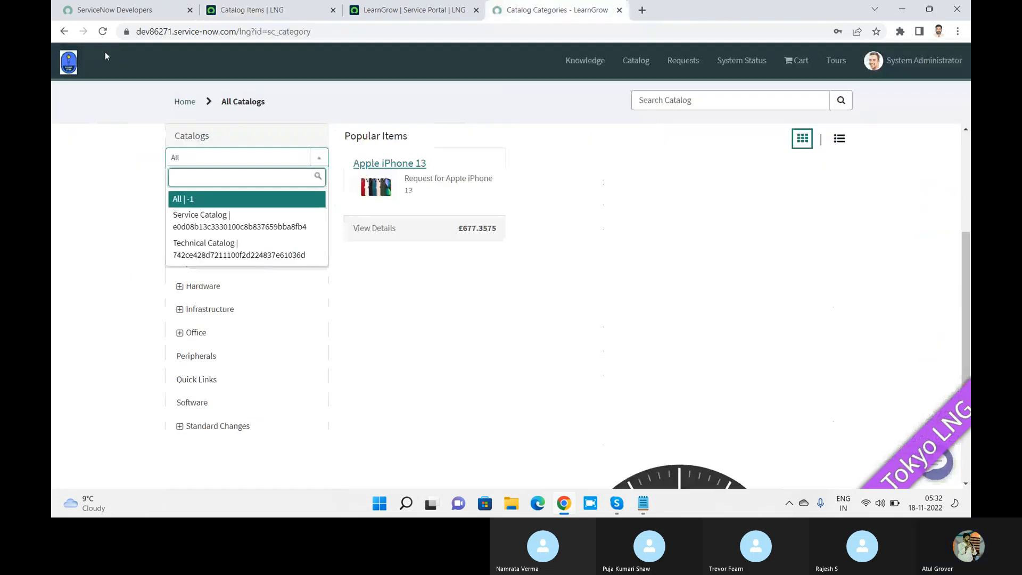
{"action": "left_click", "coordinate": [103, 32]}
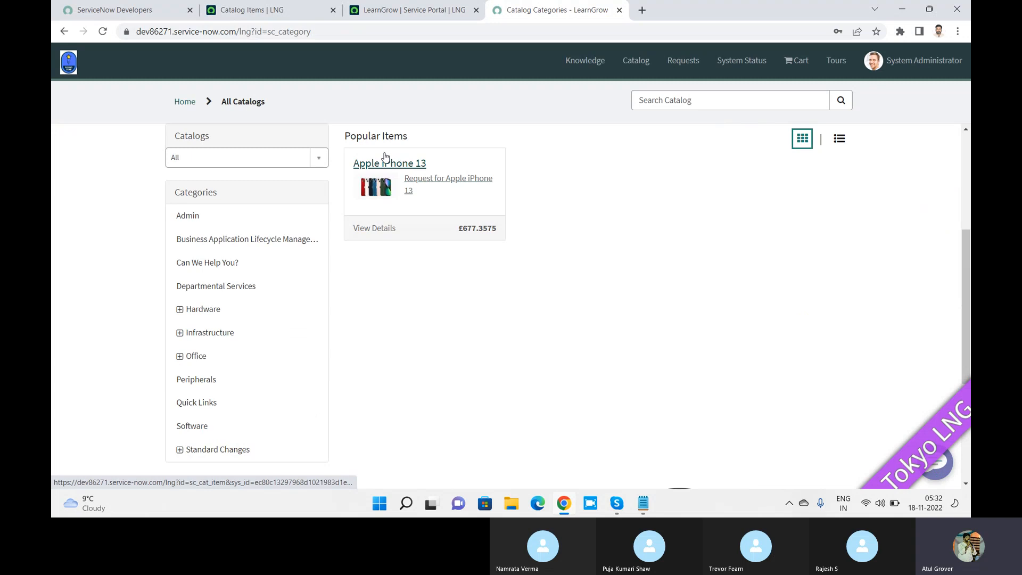
- Filter the portal's catalogs to Training, open its Admin category and view the SN Basis item page
{"action": "left_click", "coordinate": [325, 159]}
{"action": "left_click", "coordinate": [82, 208]}
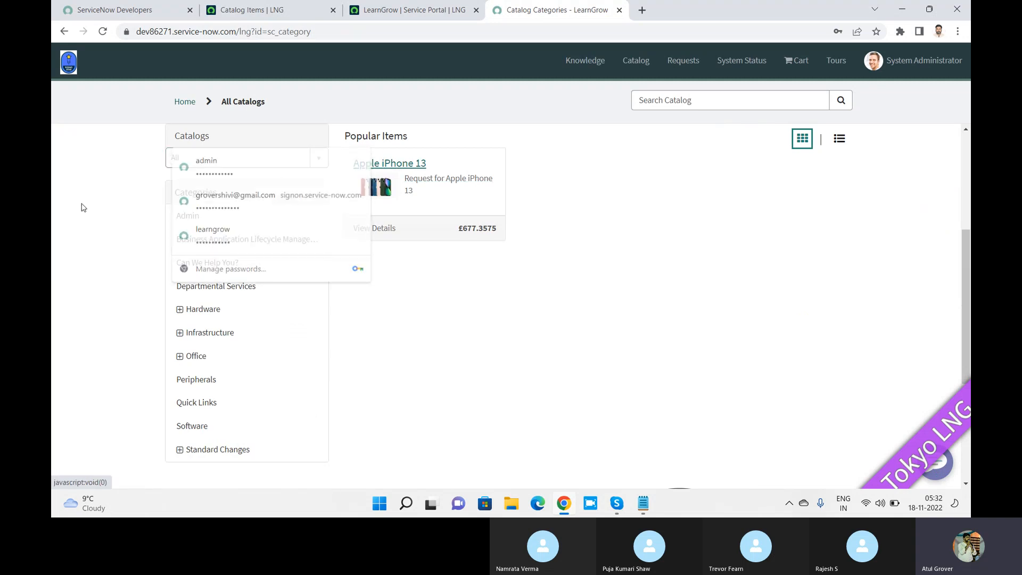
{"action": "left_click", "coordinate": [319, 162]}
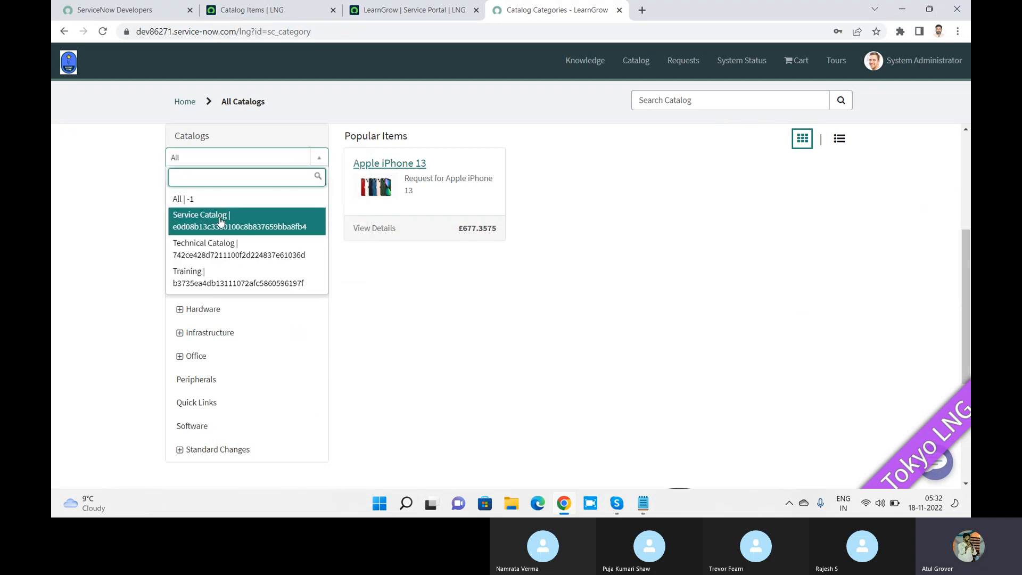
{"action": "left_click", "coordinate": [224, 284]}
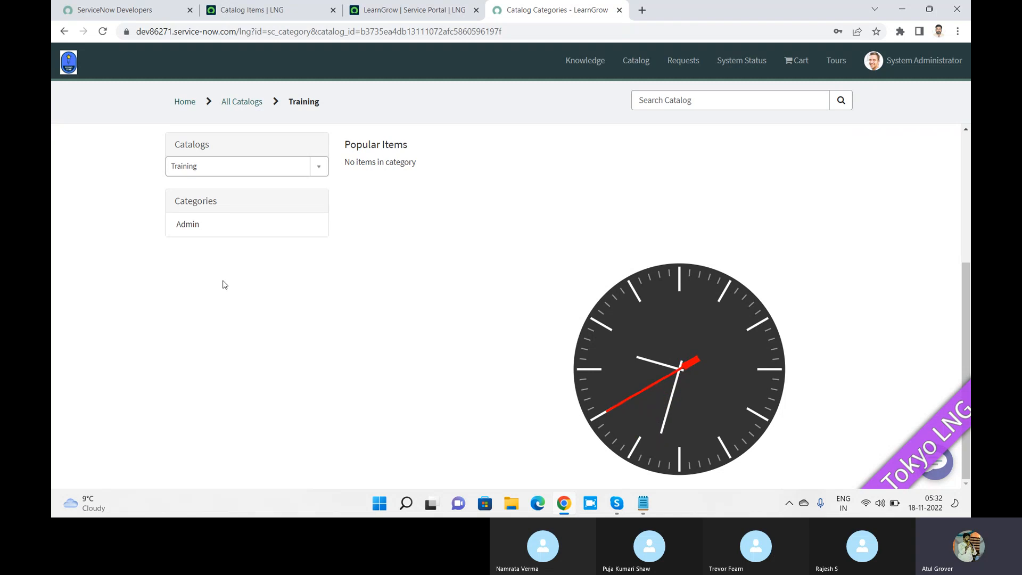
{"action": "left_click", "coordinate": [187, 225]}
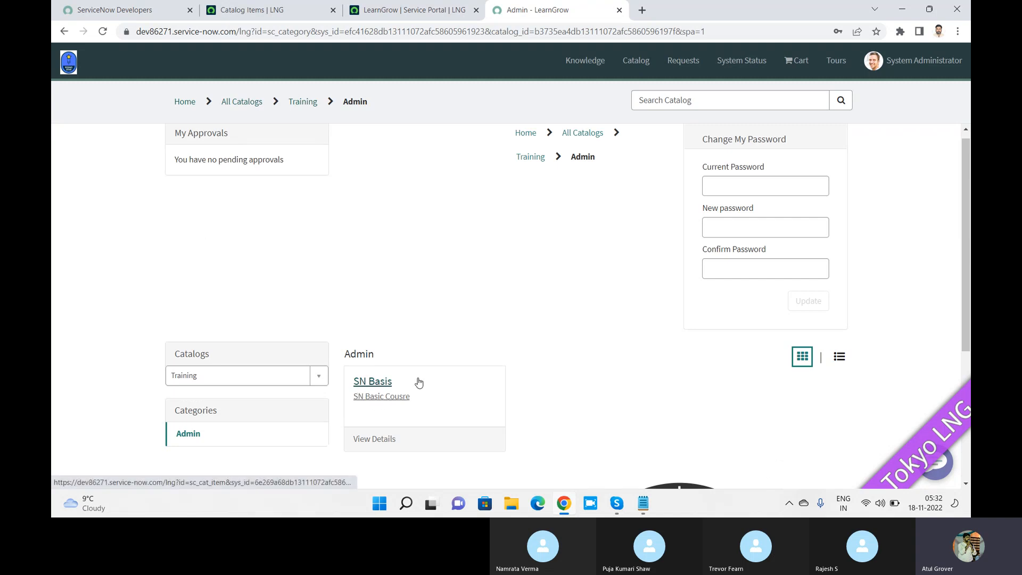
{"action": "left_click", "coordinate": [383, 382]}
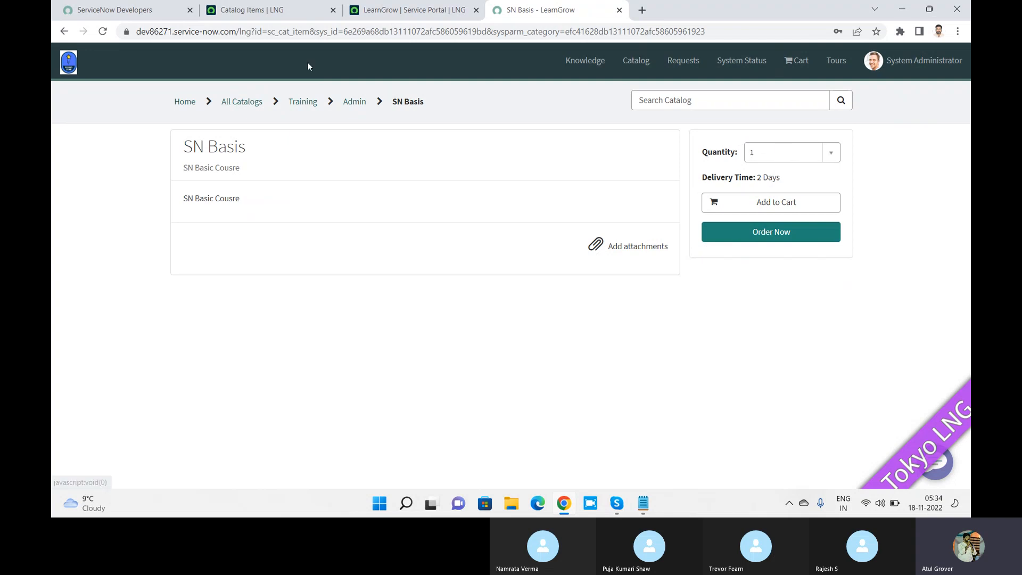
- Filter the Catalog Items list to names starting with "SN b" and open the SN Basis record
{"action": "left_click", "coordinate": [281, 13]}
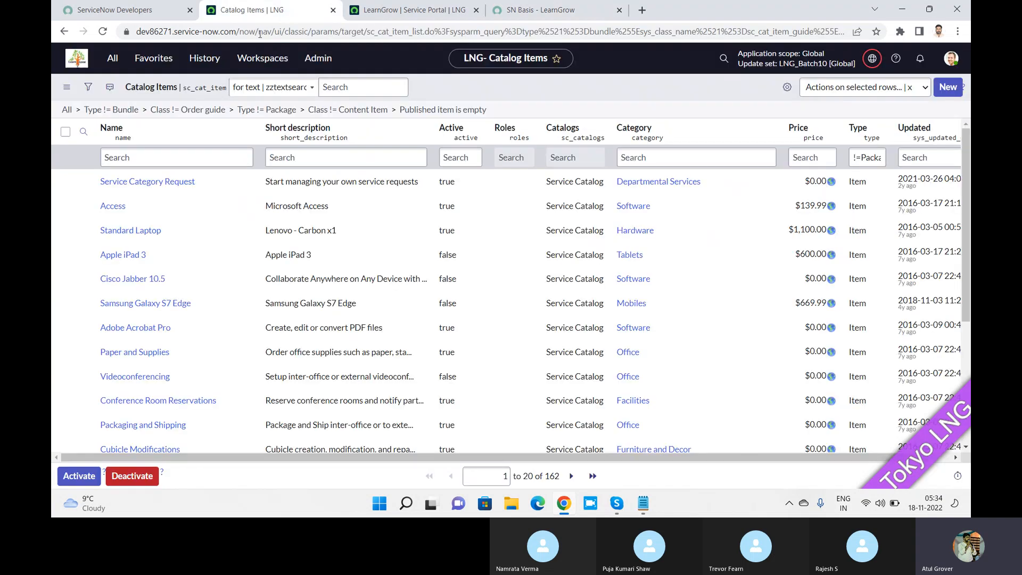
{"action": "left_click", "coordinate": [188, 158]}
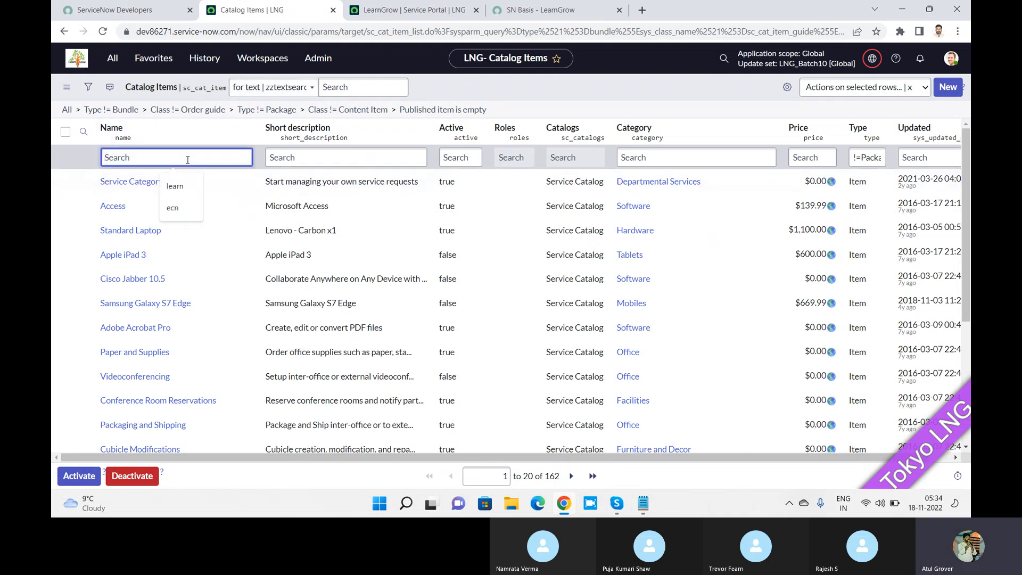
{"action": "type", "text": "SN b"}
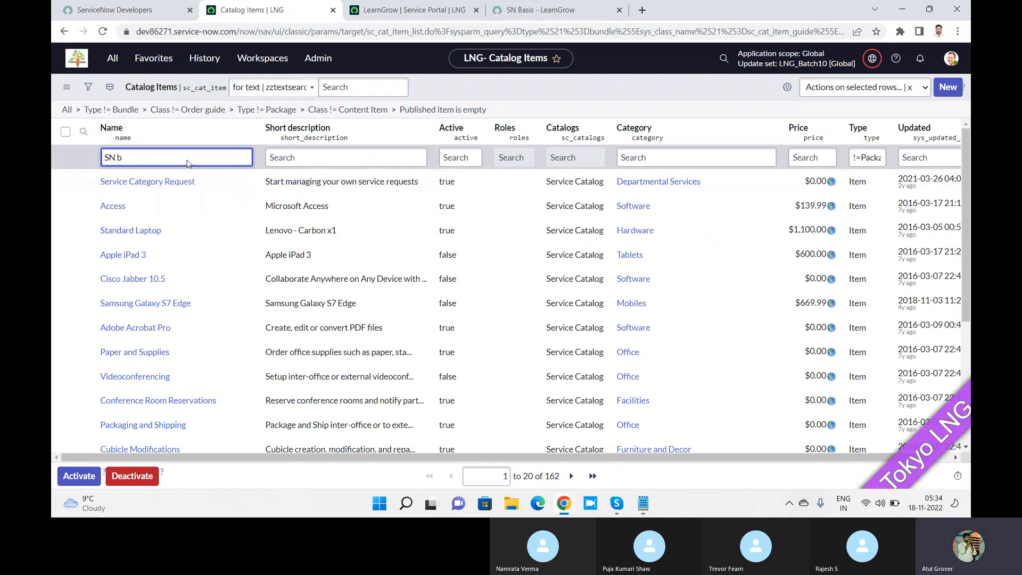
{"action": "key", "text": "Return"}
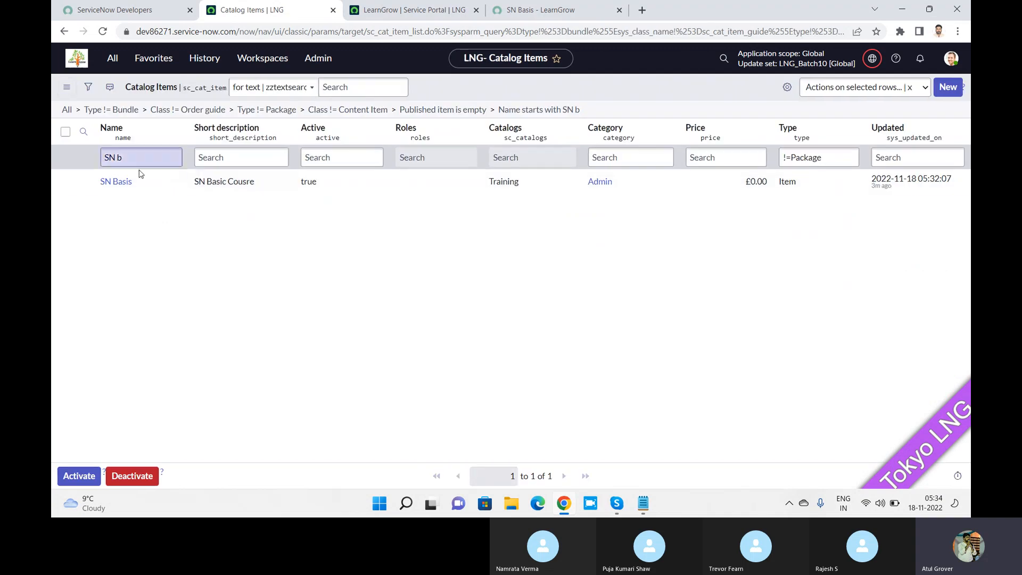
{"action": "left_click", "coordinate": [120, 191]}
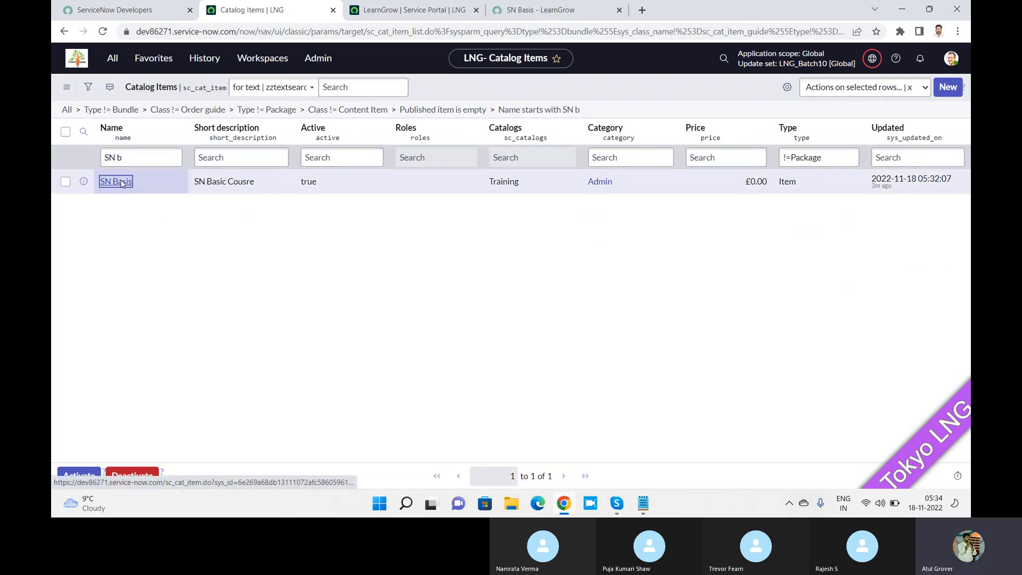
{"action": "left_click", "coordinate": [122, 182]}
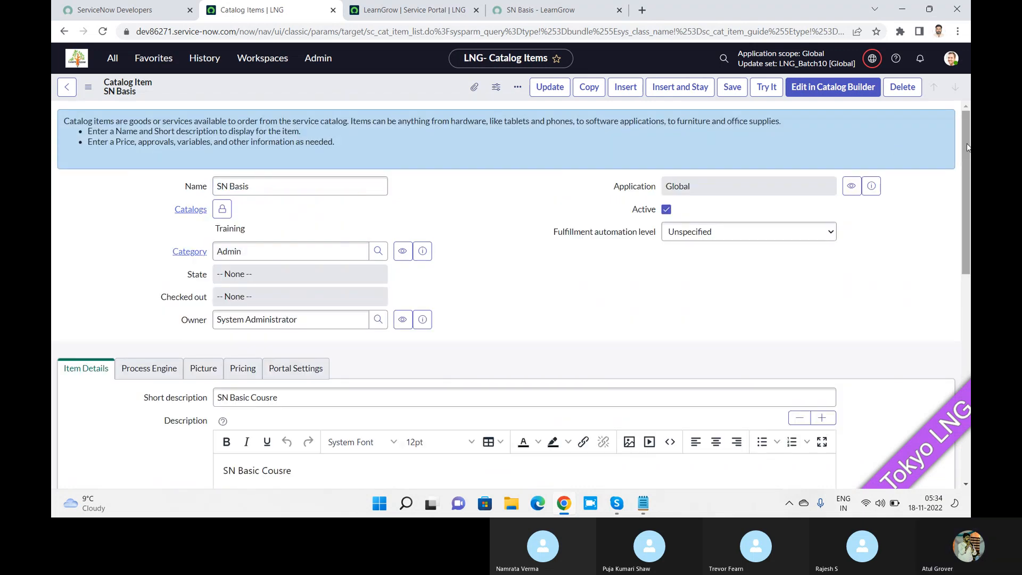
{"action": "scroll", "coordinate": [963, 144], "scroll_direction": "down", "scroll_amount": 2}
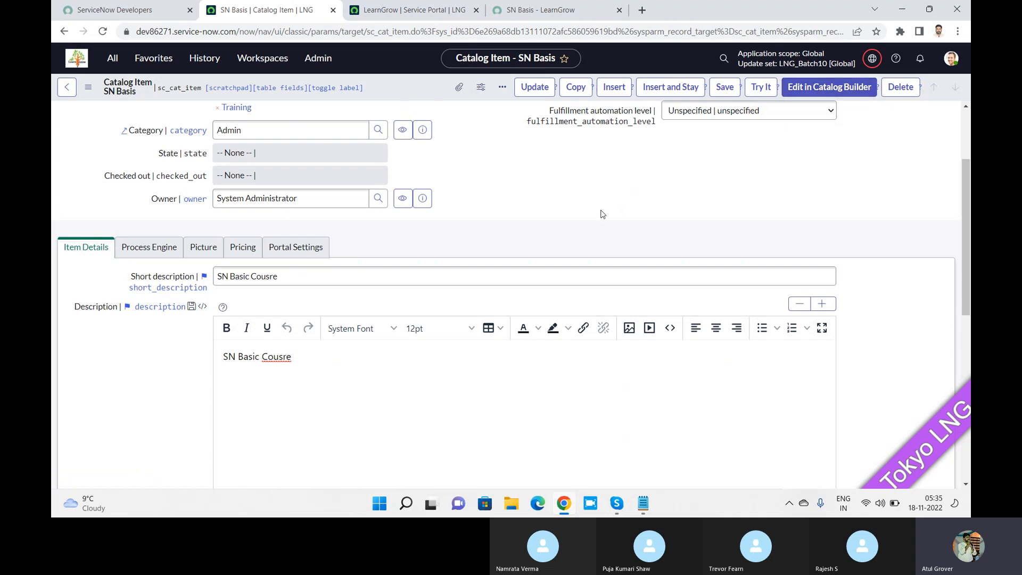
- Open the SN Basis item for editing in Catalog Builder, checking its portal page while it loads
{"action": "left_click", "coordinate": [816, 88]}
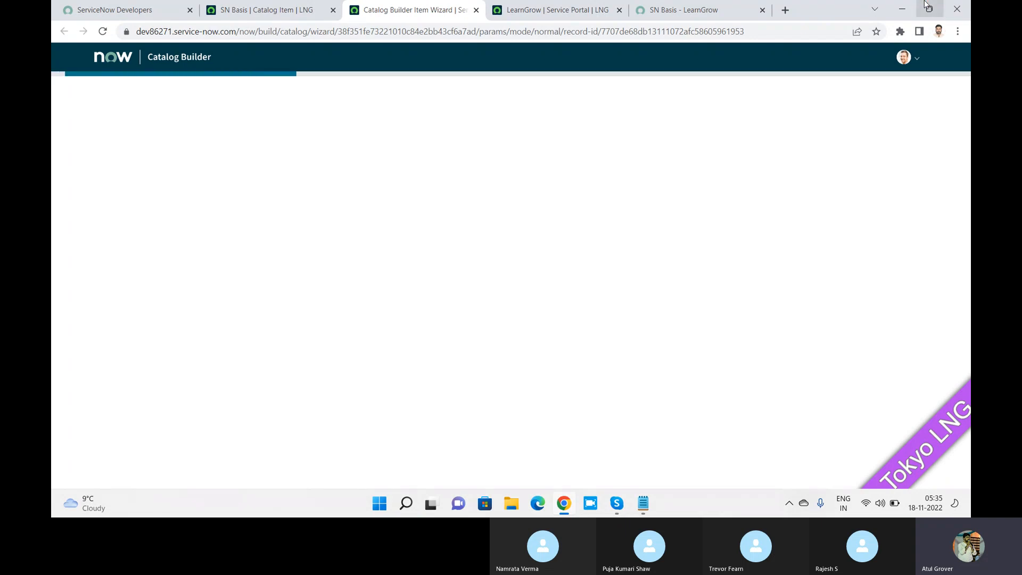
{"action": "left_click", "coordinate": [661, 15]}
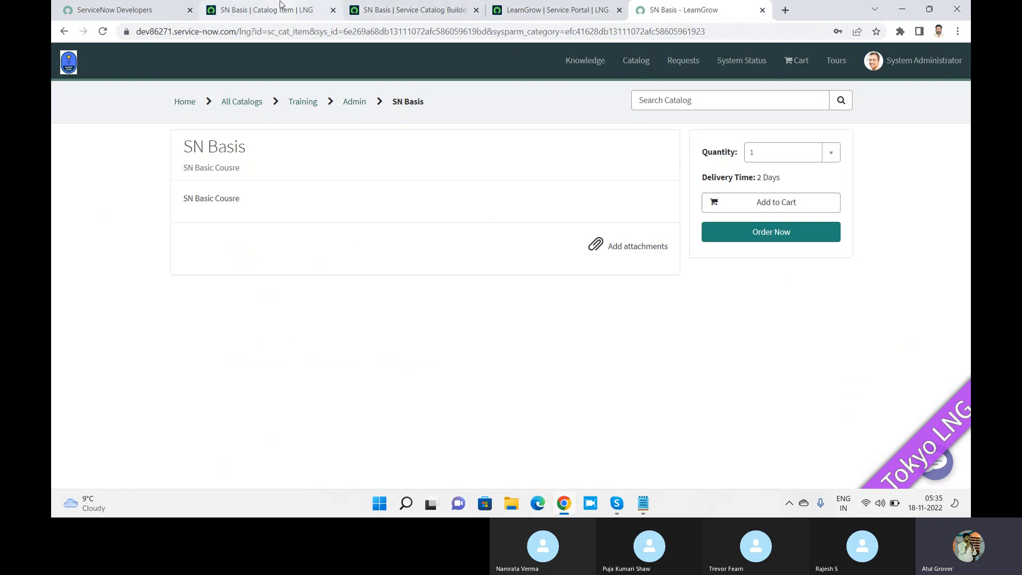
{"action": "left_click", "coordinate": [413, 8]}
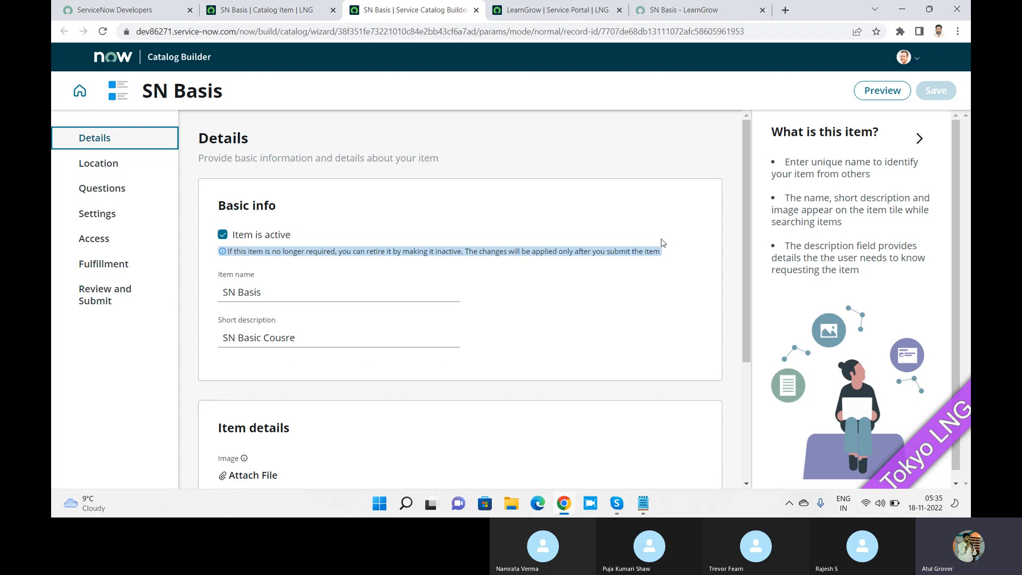
- Replace the text of the Description field in SN Basis's item details with "This is"
{"action": "scroll", "coordinate": [746, 239], "scroll_direction": "down", "scroll_amount": 3}
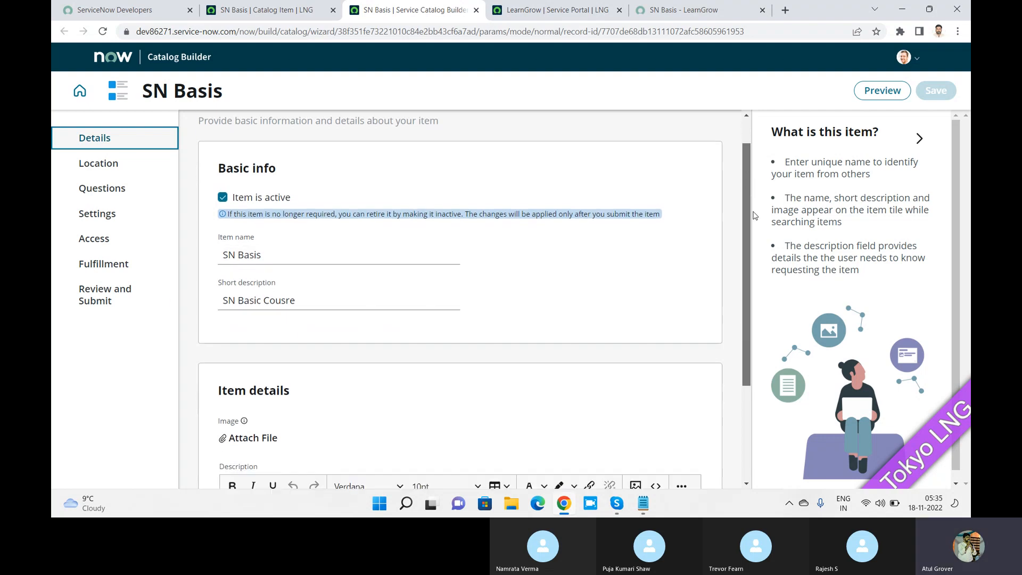
{"action": "left_click_drag", "start_coordinate": [772, 289], "coordinate": [775, 328]}
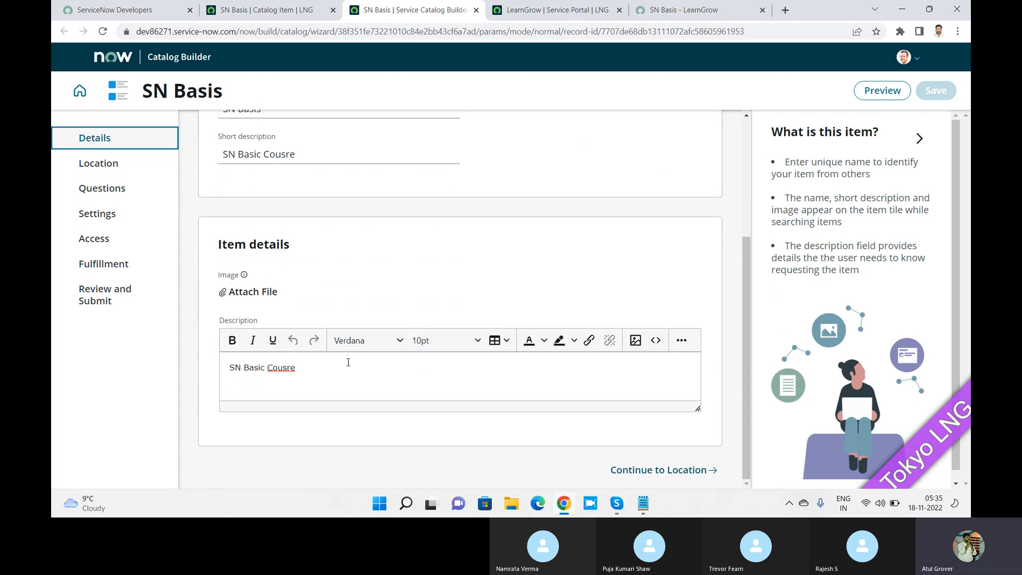
{"action": "key", "text": "ctrl+a"}
{"action": "type", "text": "This is"}
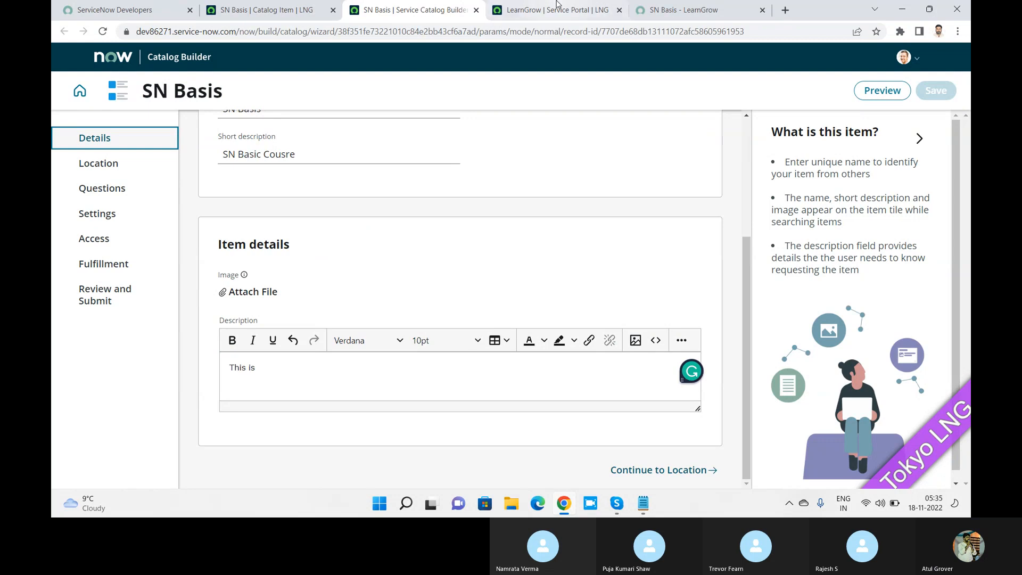
- Search Google for "lower sump dummy test" in a new browser tab to find filler text
{"action": "left_click", "coordinate": [785, 11]}
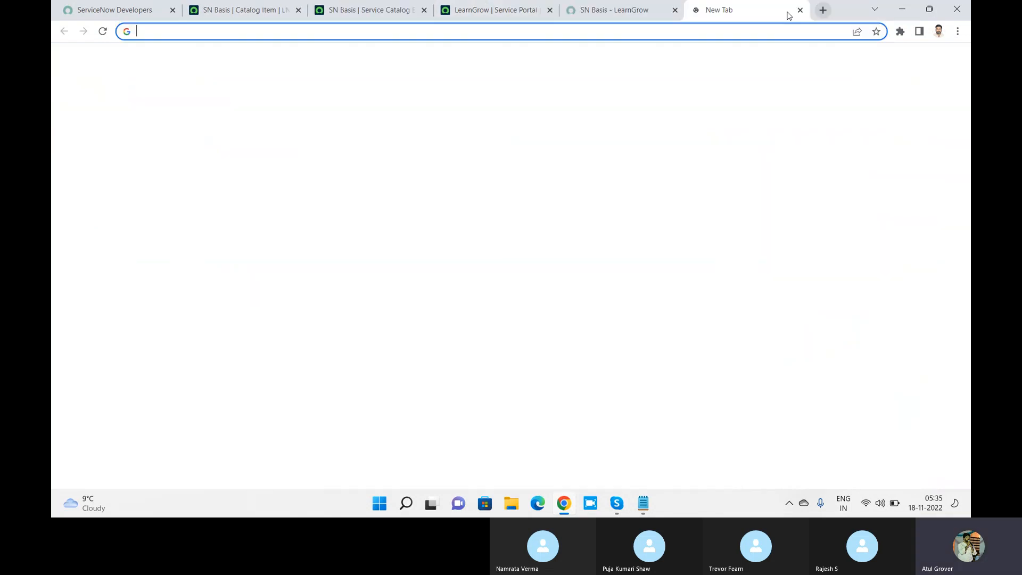
{"action": "type", "text": "lower sup"}
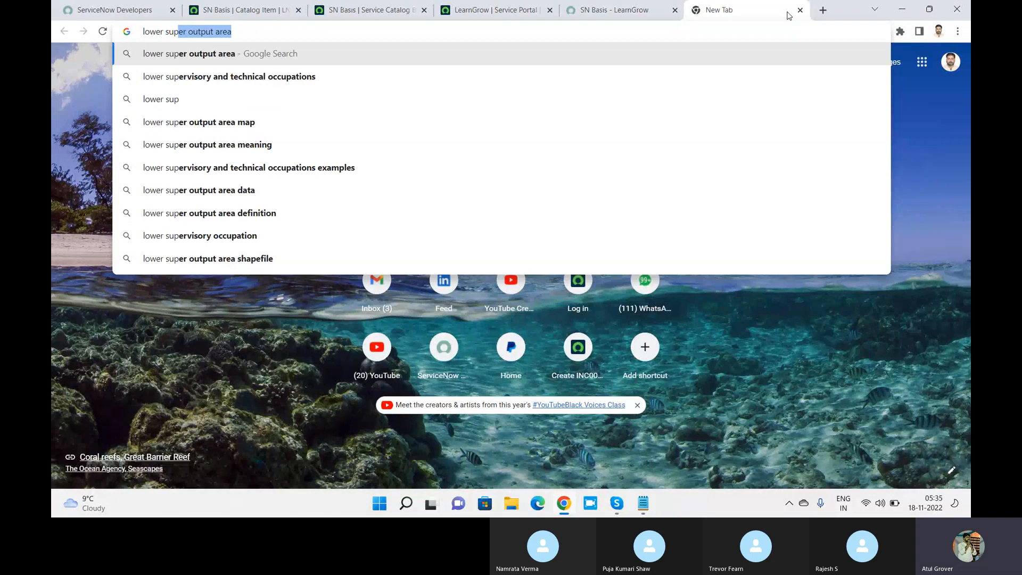
{"action": "key", "text": "BackSpace"}
{"action": "key", "text": "BackSpace"}
{"action": "key", "text": "BackSpace"}
{"action": "type", "text": "ump "}
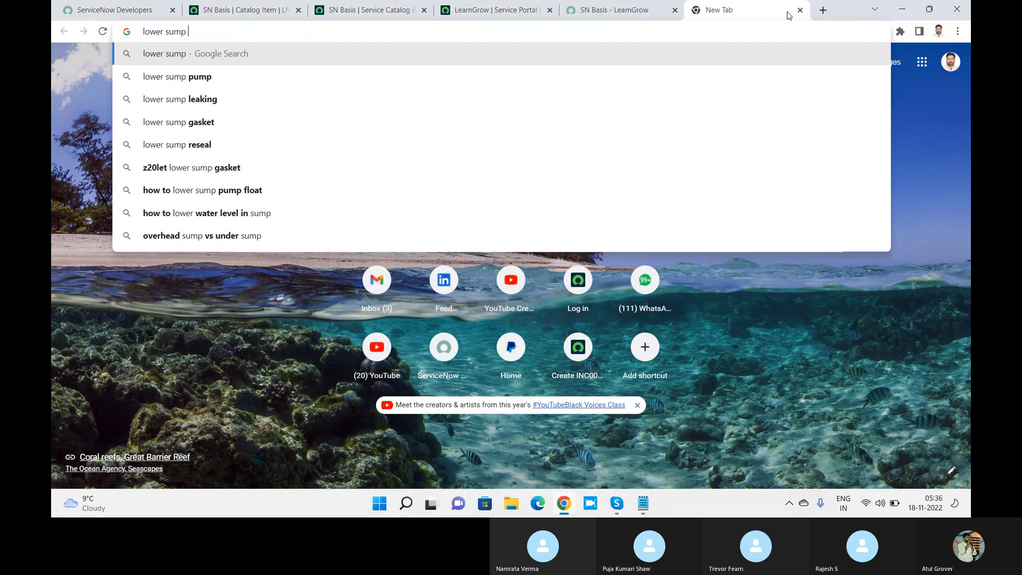
{"action": "type", "text": "d"}
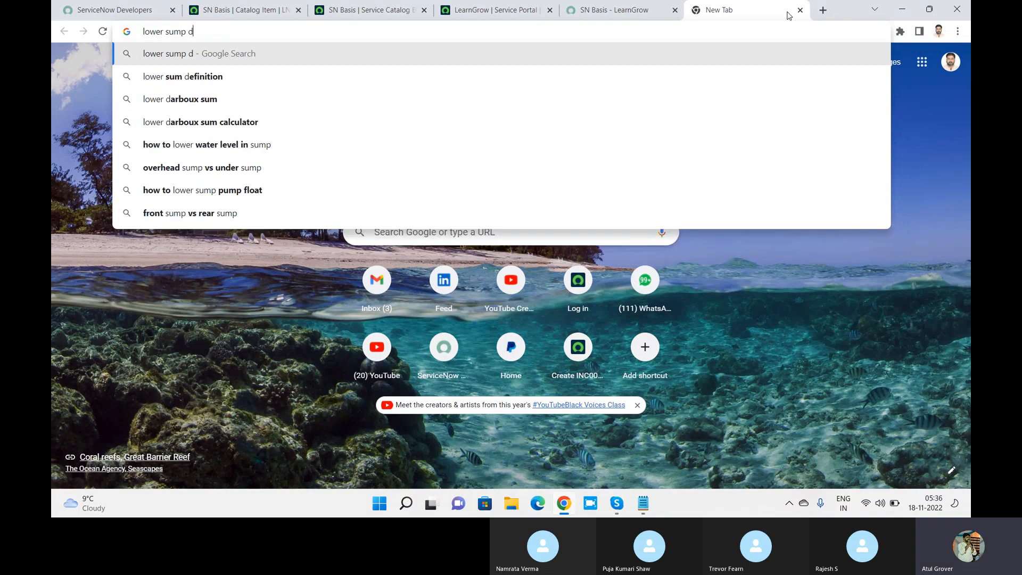
{"action": "type", "text": "umm"}
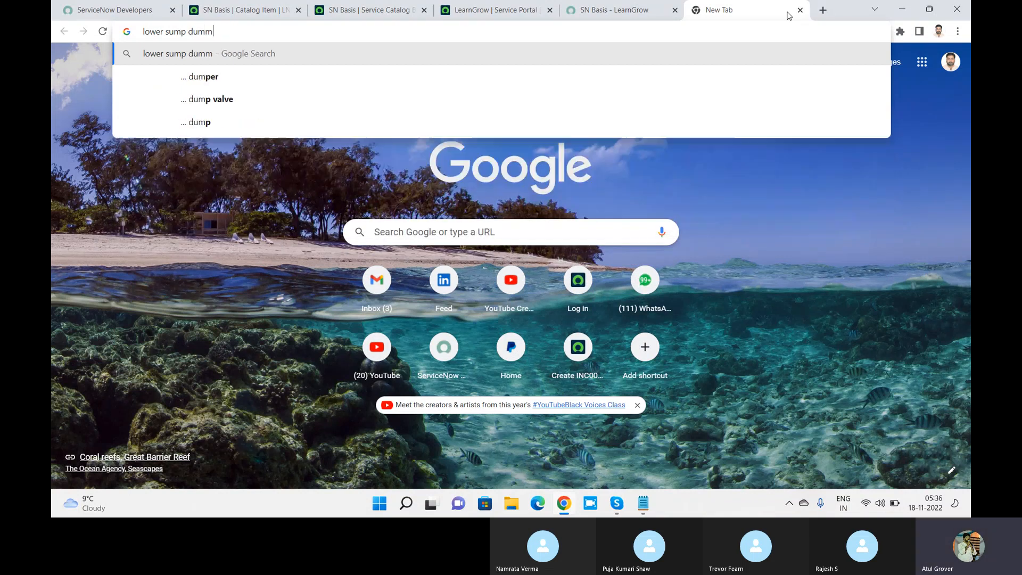
{"action": "type", "text": "y test"}
{"action": "key", "text": "Return"}
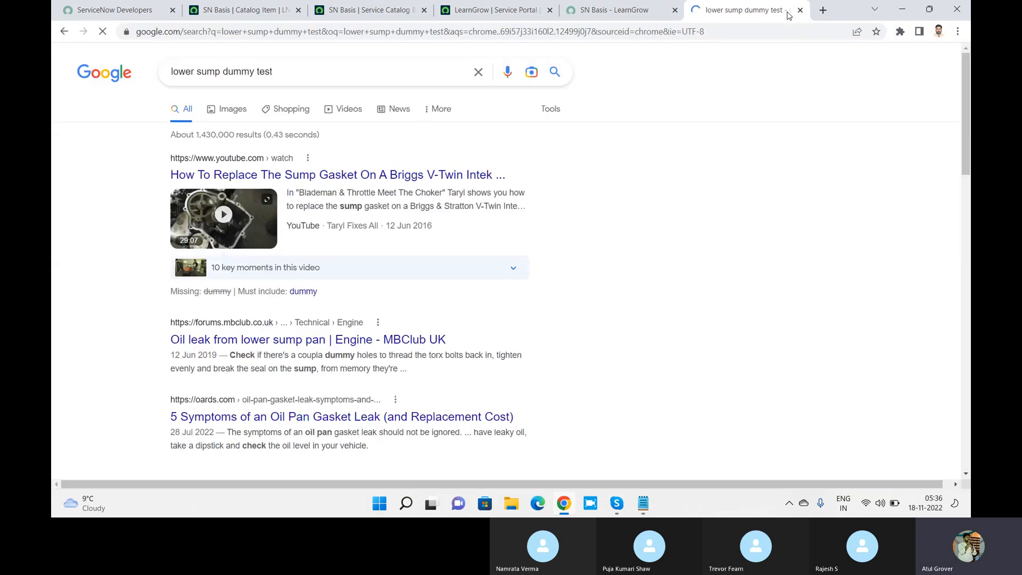
- Correct the Google search to "lower sump dummy text" and run it again
{"action": "left_click", "coordinate": [314, 70]}
{"action": "key", "text": "BackSpace"}
{"action": "key", "text": "BackSpace"}
{"action": "type", "text": "xt"}
{"action": "key", "text": "Return"}
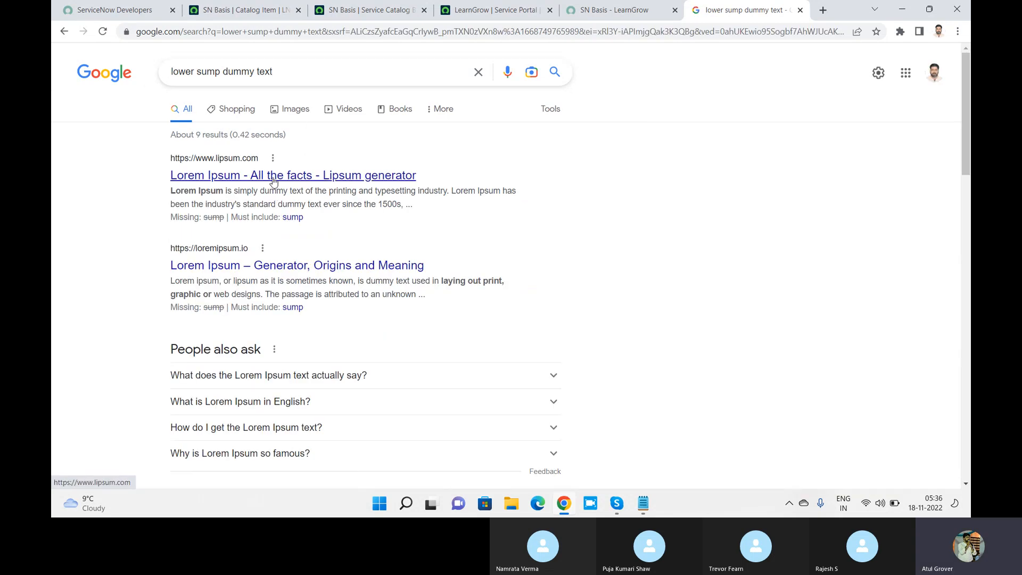
- Open the lipsum.com result, accept its privacy notice and copy the "What is Lorem Ipsum?" heading with its paragraph
{"action": "left_click", "coordinate": [273, 180]}
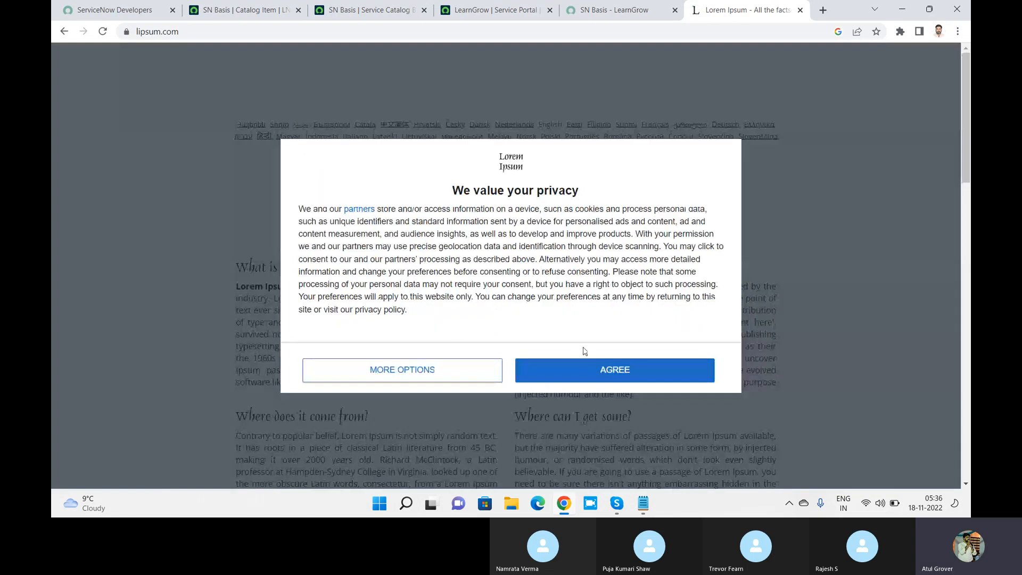
{"action": "left_click", "coordinate": [612, 371]}
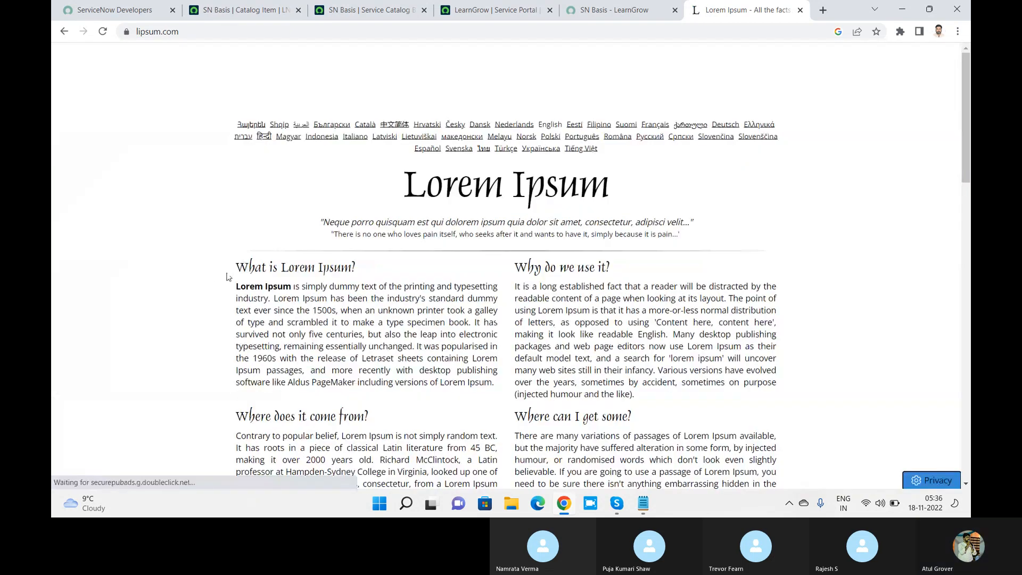
{"action": "left_click_drag", "start_coordinate": [233, 272], "coordinate": [493, 384]}
{"action": "key", "text": "ctrl+c"}
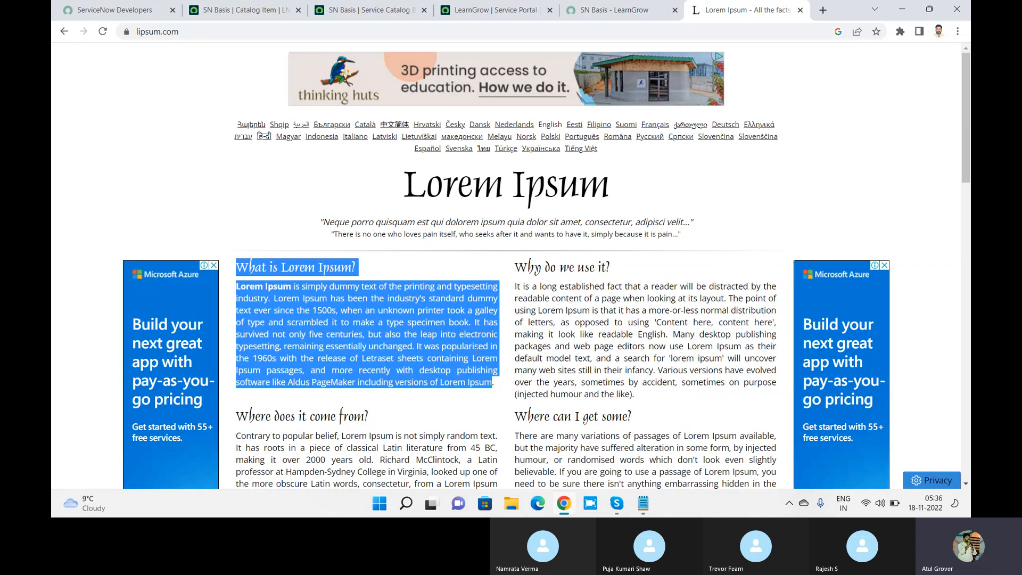
- Return to Catalog Builder and replace the SN Basis description with the copied Lorem Ipsum passage
{"action": "left_click", "coordinate": [367, 10]}
{"action": "left_click", "coordinate": [261, 369]}
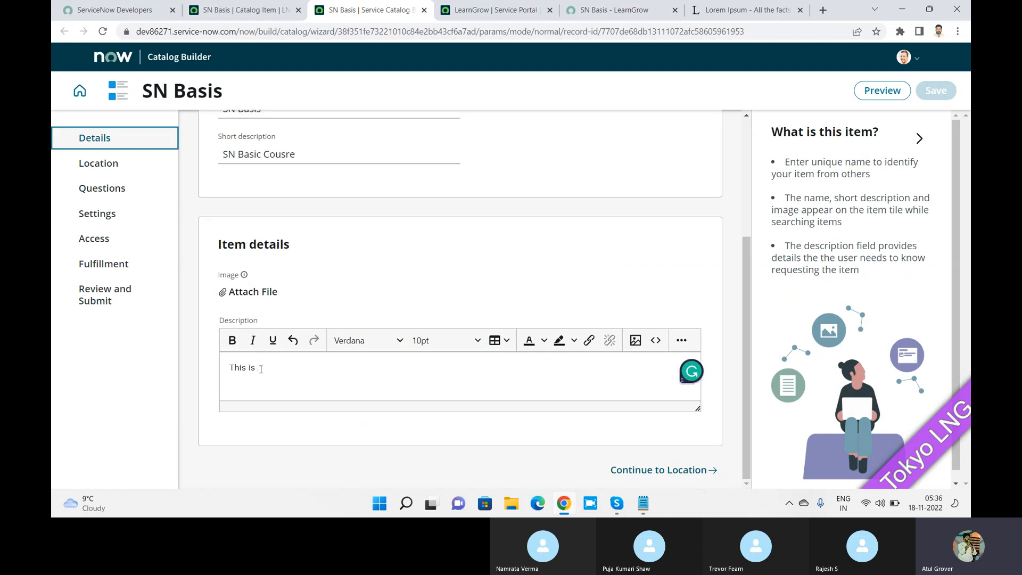
{"action": "key", "text": "BackSpace"}
{"action": "key", "text": "BackSpace"}
{"action": "key", "text": "BackSpace"}
{"action": "key", "text": "BackSpace"}
{"action": "key", "text": "BackSpace"}
{"action": "key", "text": "BackSpace"}
{"action": "key", "text": "BackSpace"}
{"action": "key", "text": "BackSpace"}
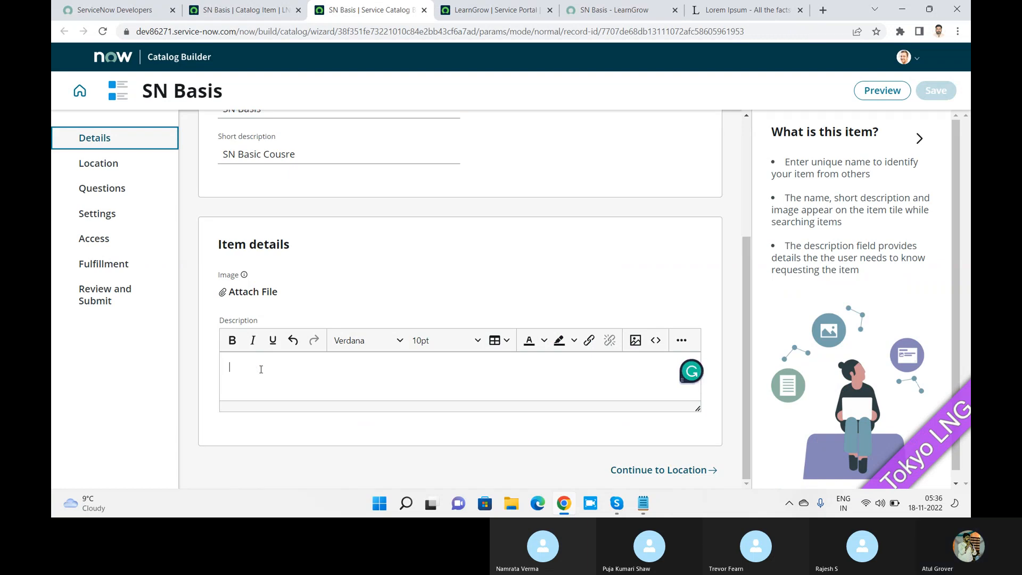
{"action": "key", "text": "ctrl+v"}
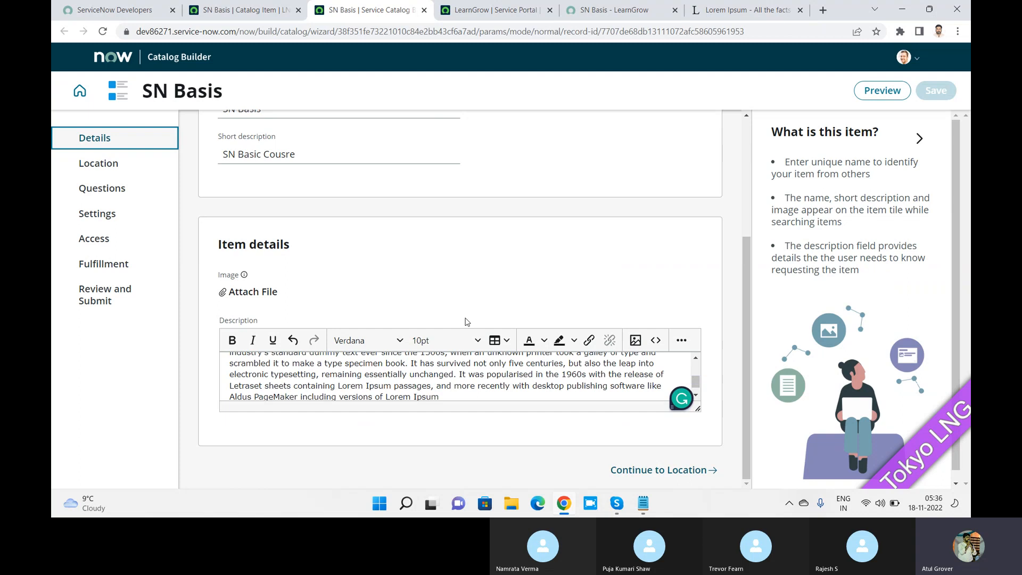
- Insert a table of four columns and three rows a few blank lines below the description text, and enlarge the description editor's height
{"action": "key", "text": "Return"}
{"action": "key", "text": "Return"}
{"action": "key", "text": "Return"}
{"action": "key", "text": "Return"}
{"action": "key", "text": "Return"}
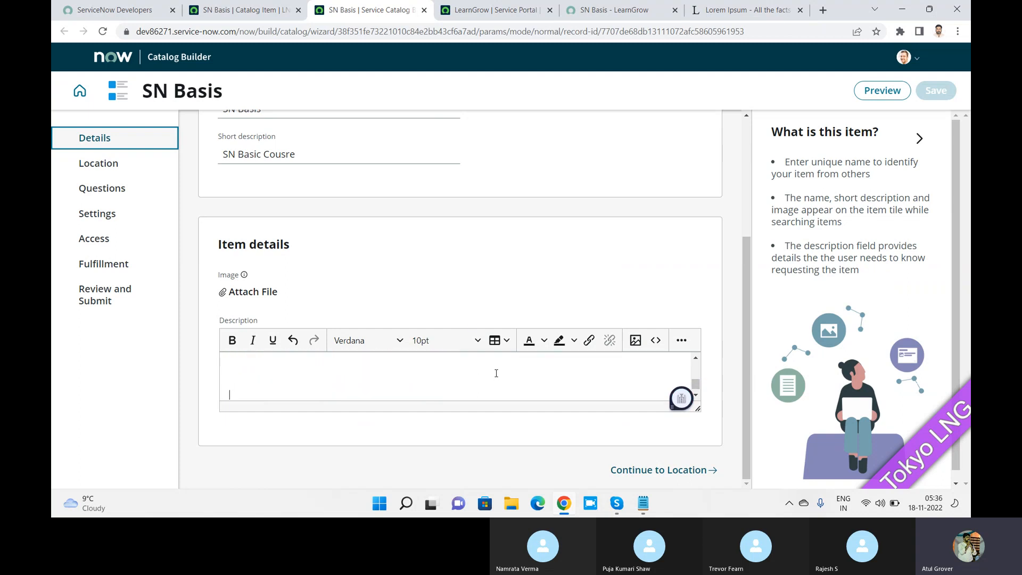
{"action": "left_click", "coordinate": [506, 344]}
{"action": "mouse_move", "coordinate": [548, 368]}
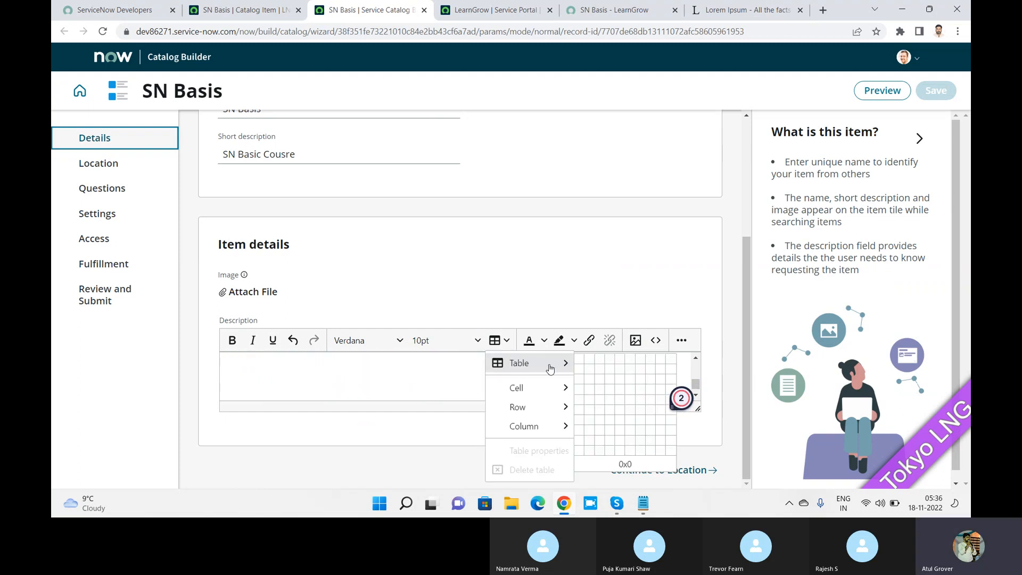
{"action": "left_click", "coordinate": [610, 382]}
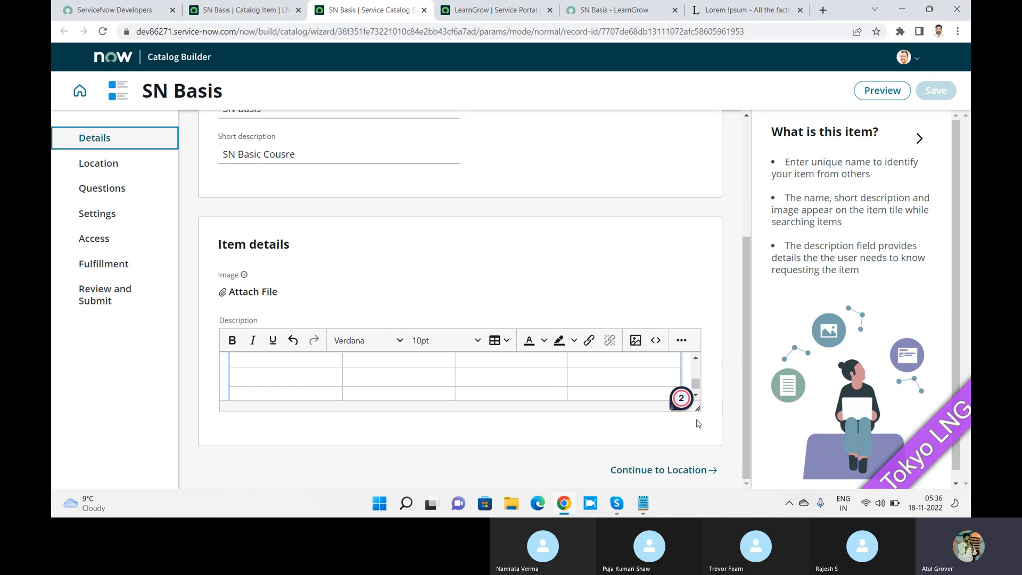
{"action": "left_click_drag", "start_coordinate": [697, 408], "coordinate": [697, 471]}
{"action": "left_click", "coordinate": [575, 359]}
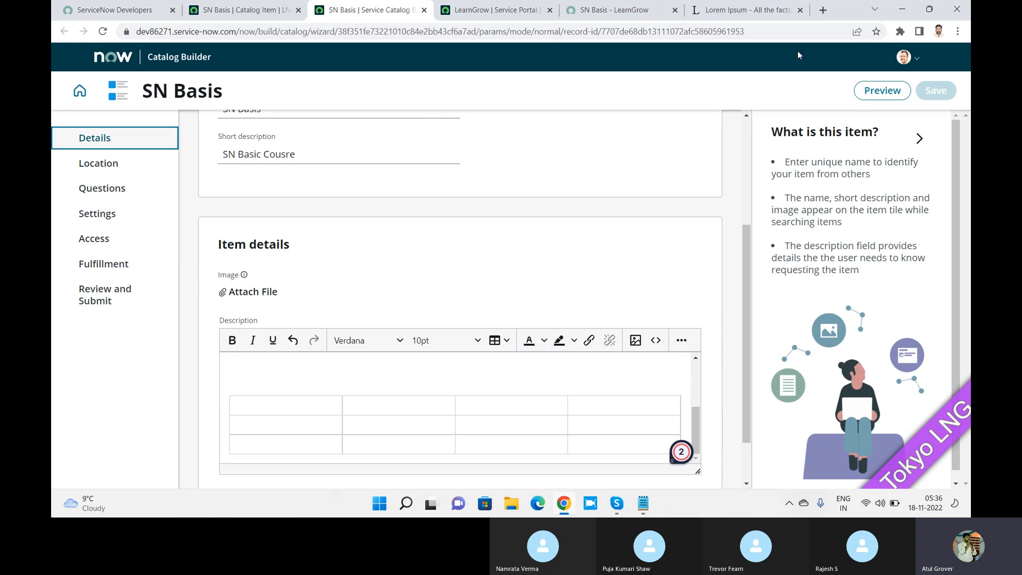
- Open the LNG portal at dev86271.service-now.com/LNG in a new browser tab and browse its catalog to the Apple iPhone 13 item
{"action": "left_click", "coordinate": [822, 11]}
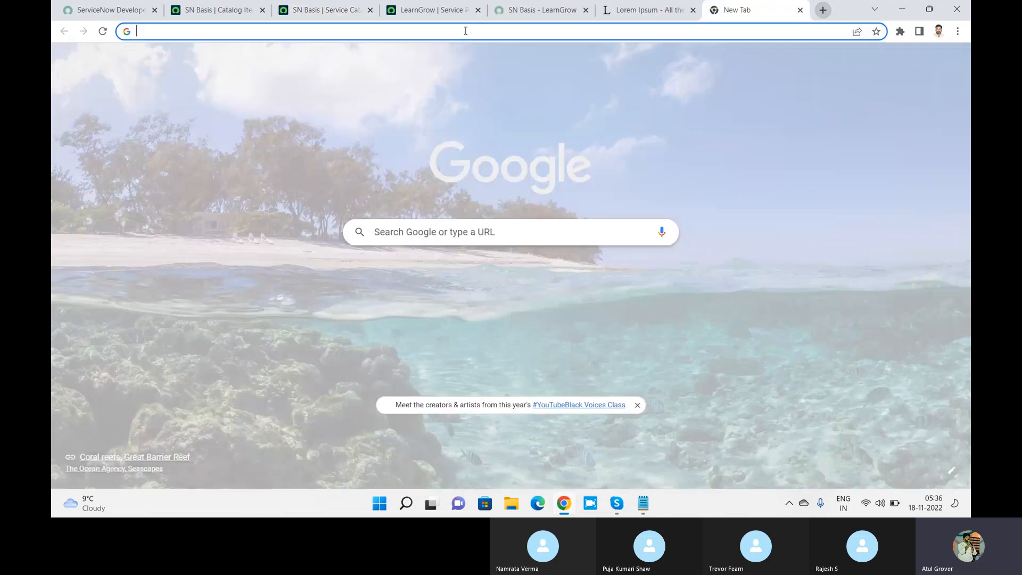
{"action": "type", "text": "dev86271.service-now.com/L"}
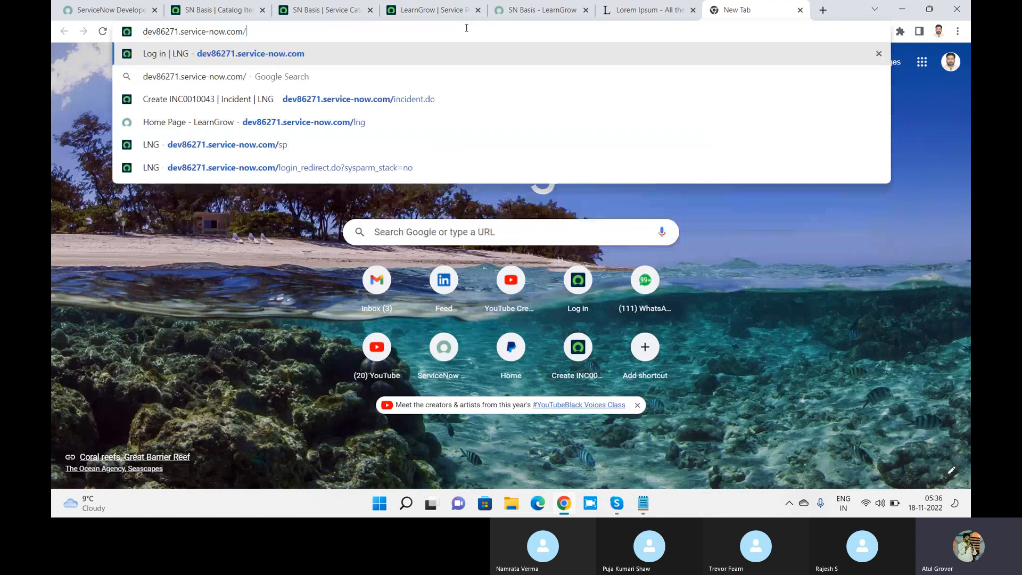
{"action": "type", "text": "NG"}
{"action": "key", "text": "Return"}
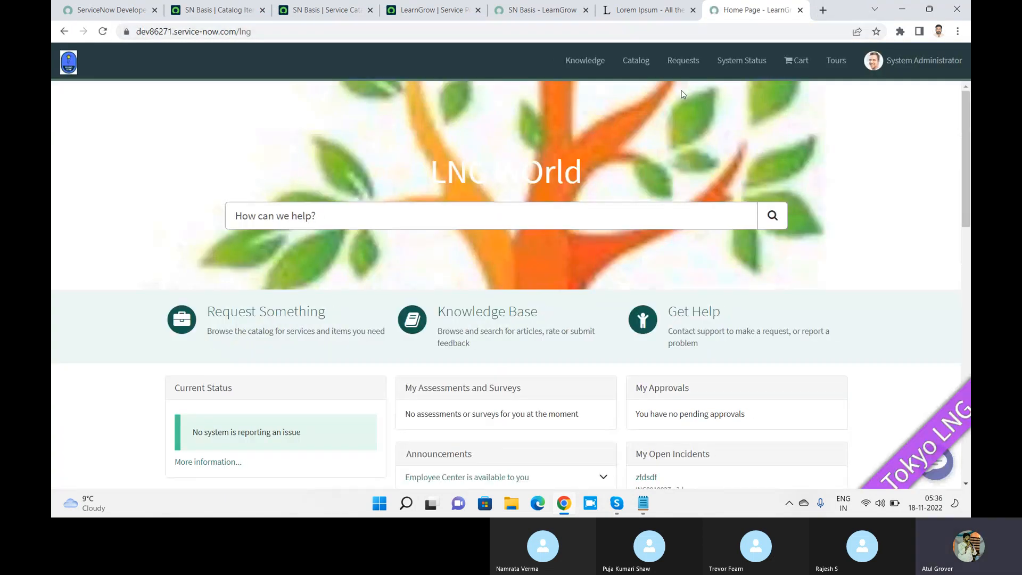
{"action": "left_click", "coordinate": [636, 60]}
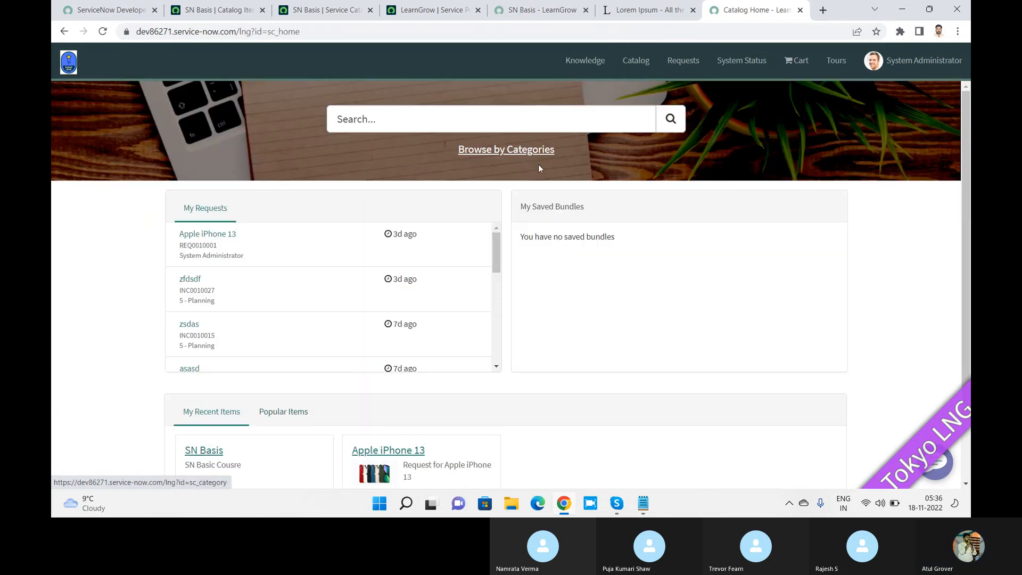
{"action": "left_click", "coordinate": [475, 152]}
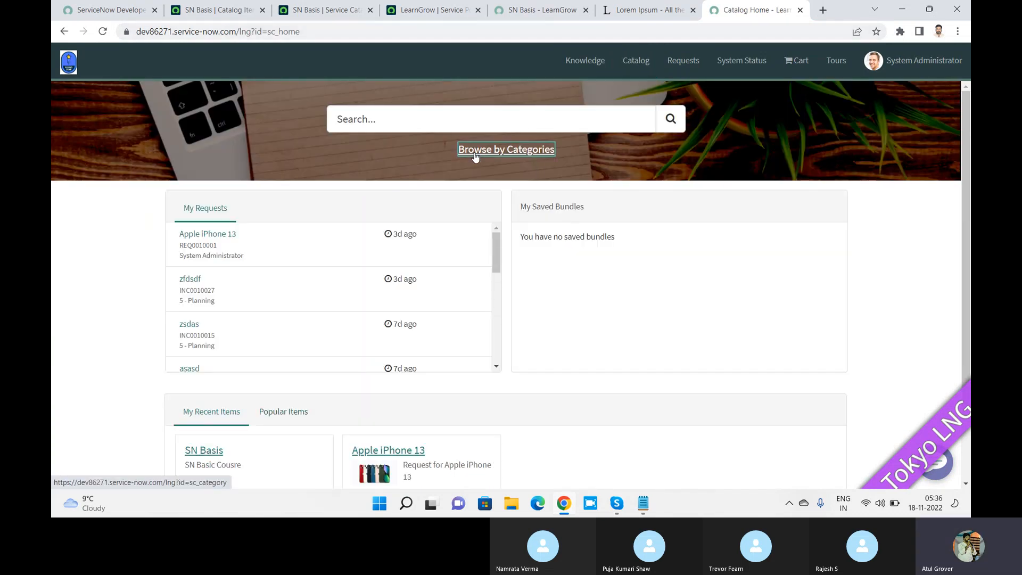
{"action": "left_click", "coordinate": [392, 178]}
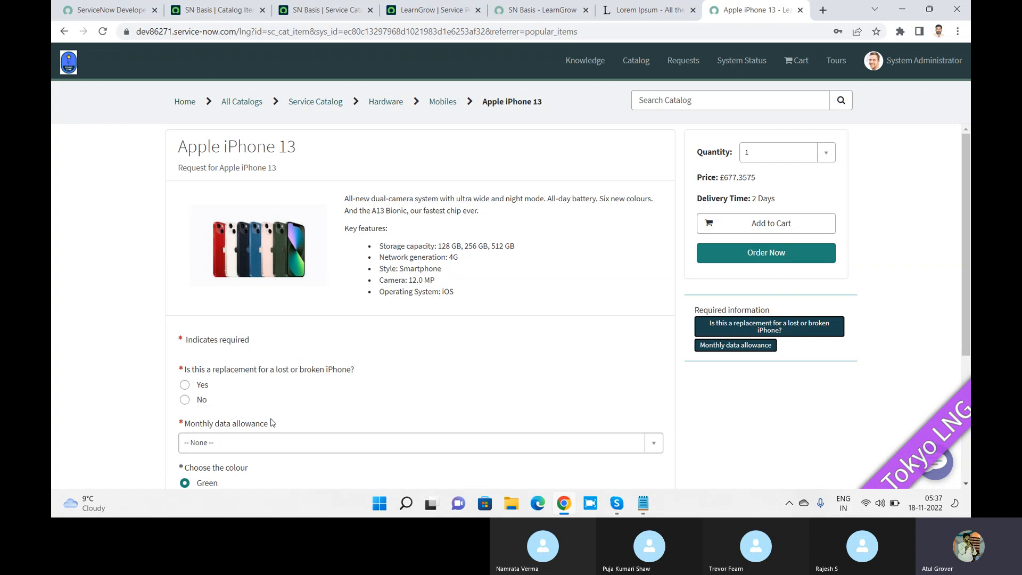
- Return to the SN Basis item in Catalog Builder, review its Location section with the section info hidden, and go on to Questions
{"action": "left_click", "coordinate": [322, 11]}
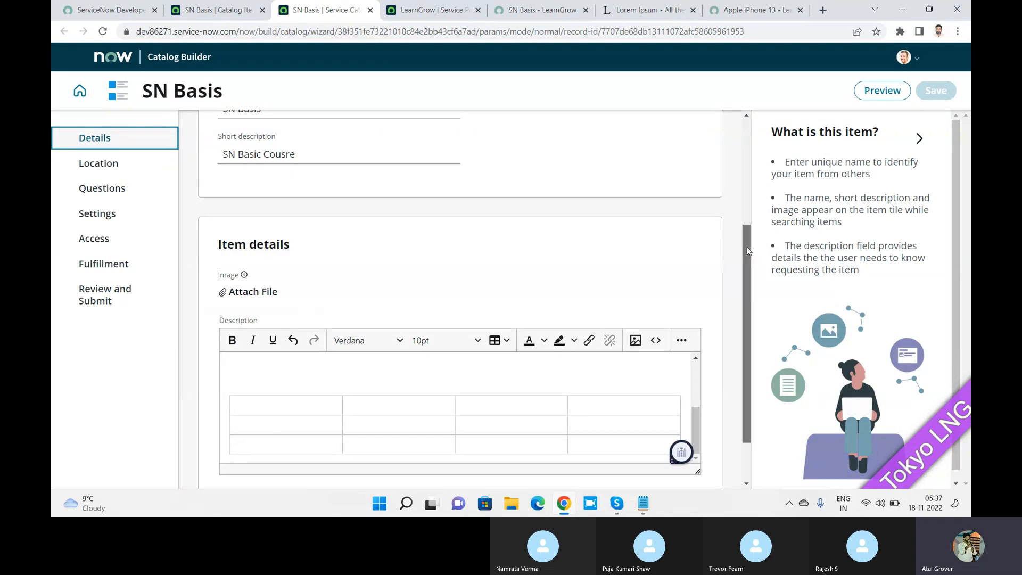
{"action": "left_click_drag", "start_coordinate": [748, 248], "coordinate": [747, 285]}
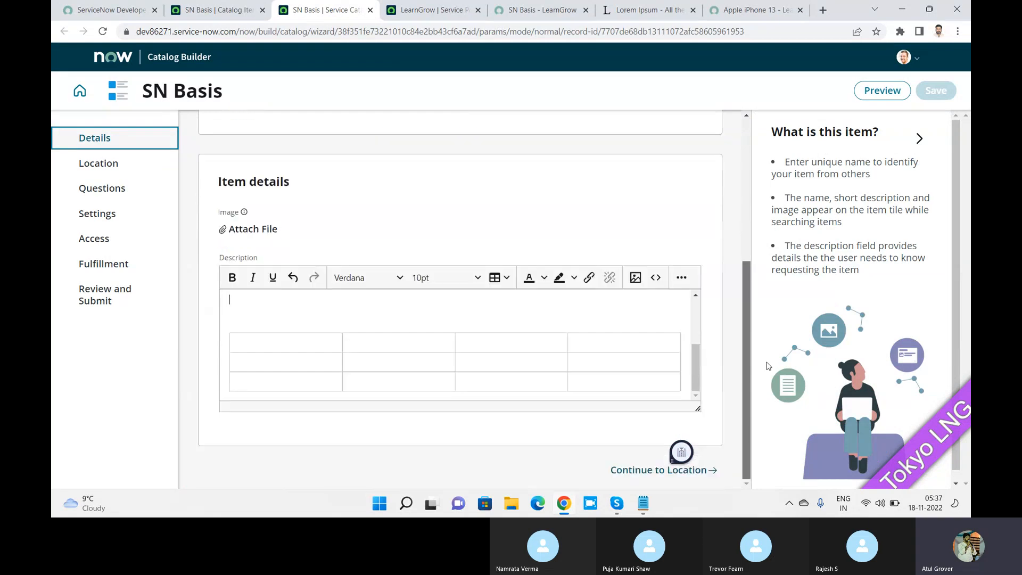
{"action": "left_click", "coordinate": [649, 471]}
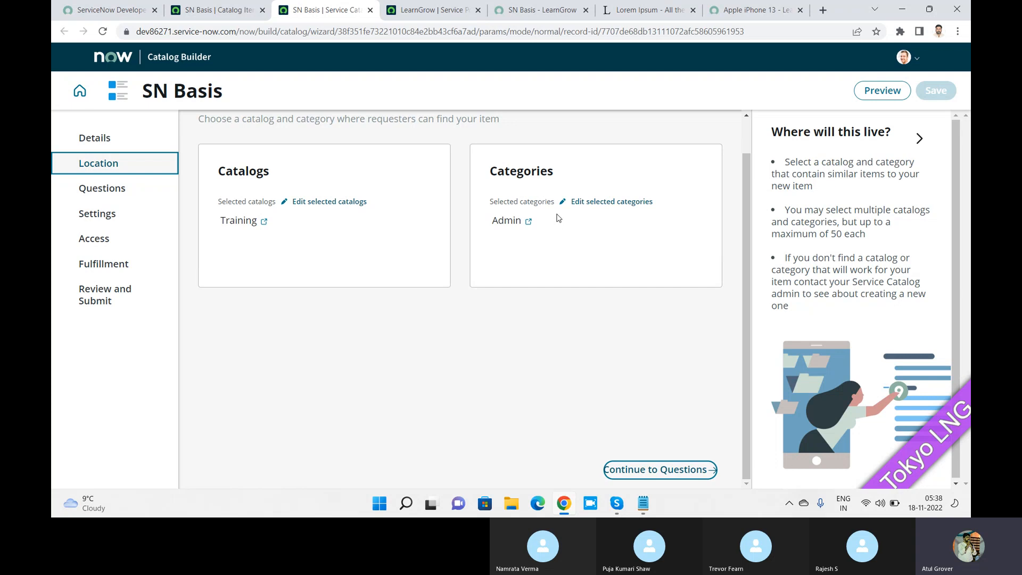
{"action": "left_click", "coordinate": [918, 138]}
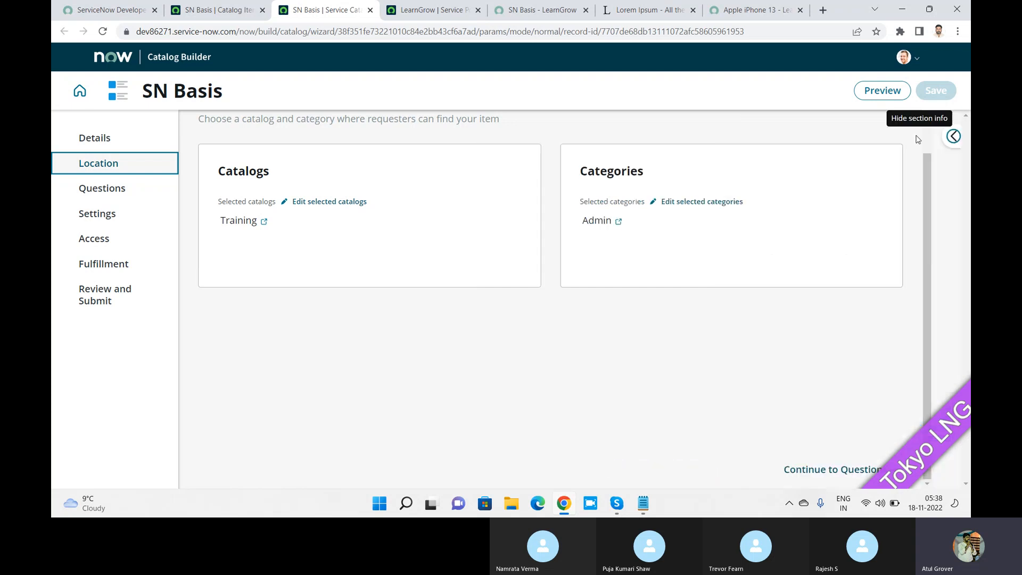
{"action": "left_click", "coordinate": [101, 187]}
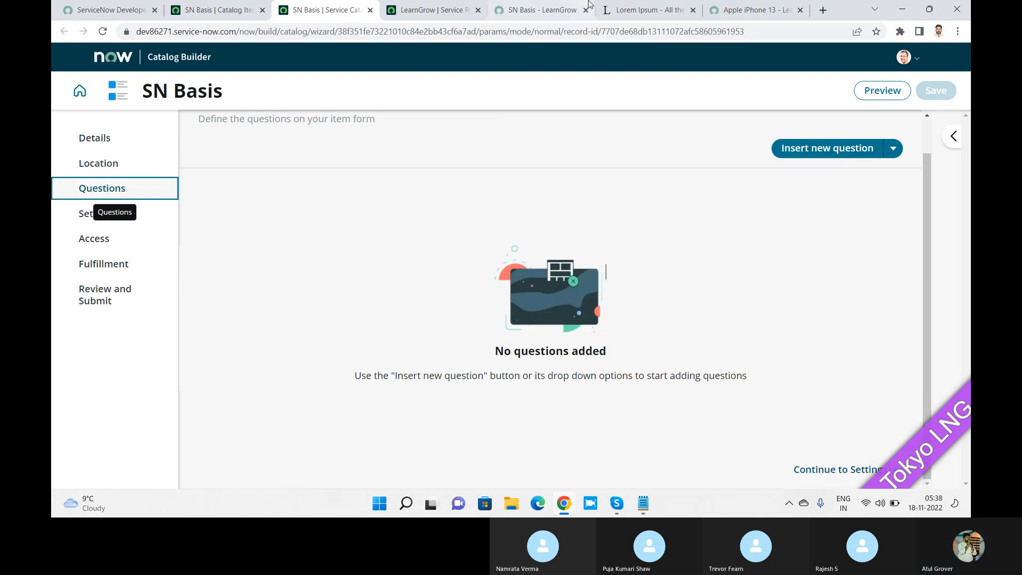
- Review the question fields on the Apple iPhone 13 portal form, and bring up the other insertable question components for SN Basis in Catalog Builder
{"action": "left_click", "coordinate": [751, 11]}
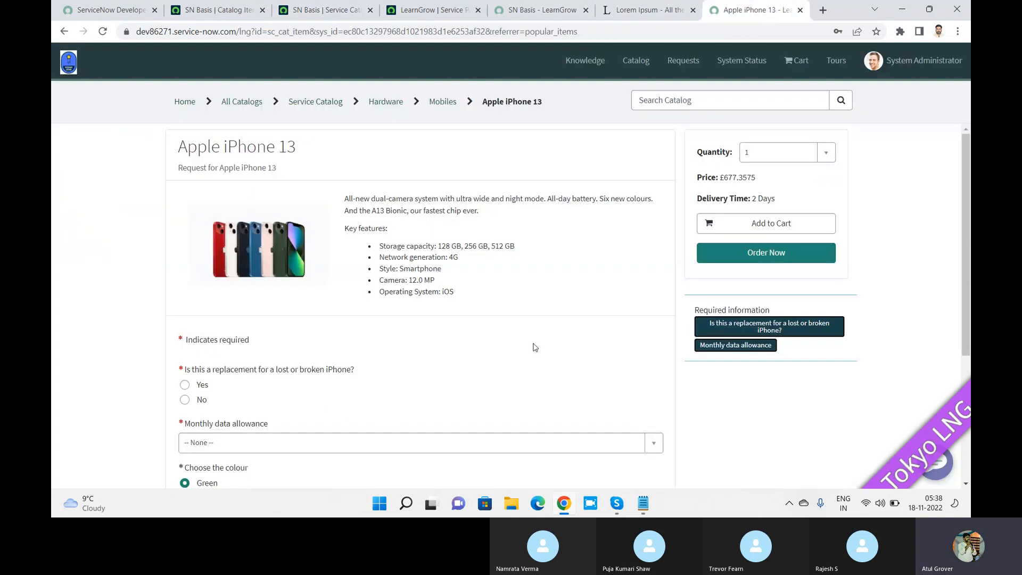
{"action": "scroll", "coordinate": [195, 352], "scroll_direction": "down", "scroll_amount": 3}
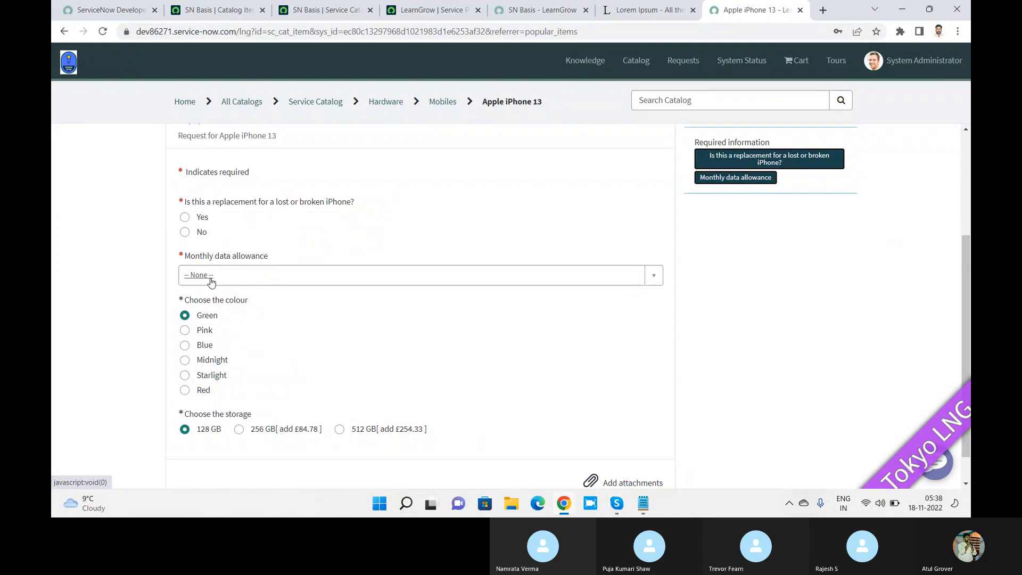
{"action": "left_click", "coordinate": [329, 12]}
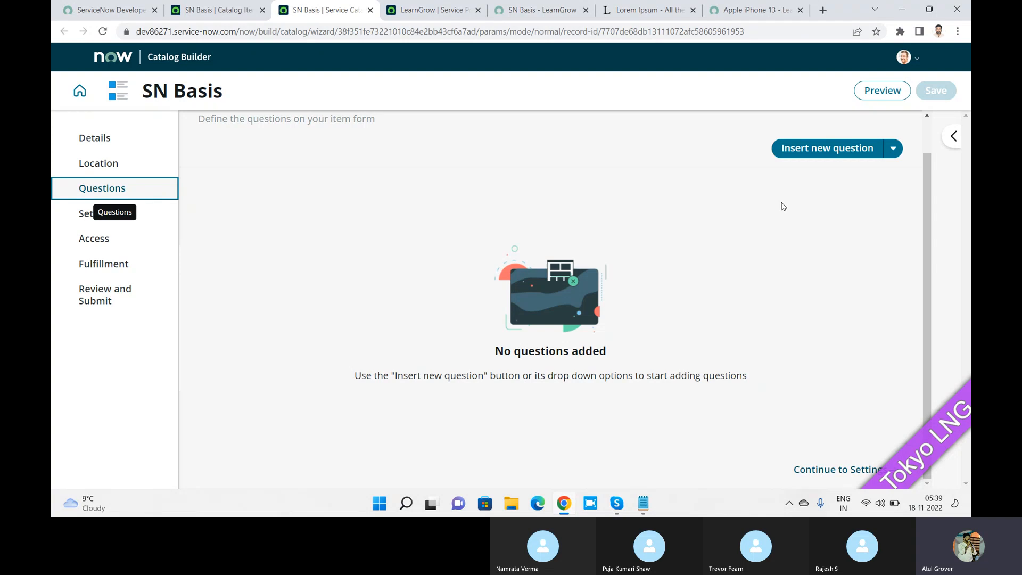
{"action": "left_click", "coordinate": [893, 149]}
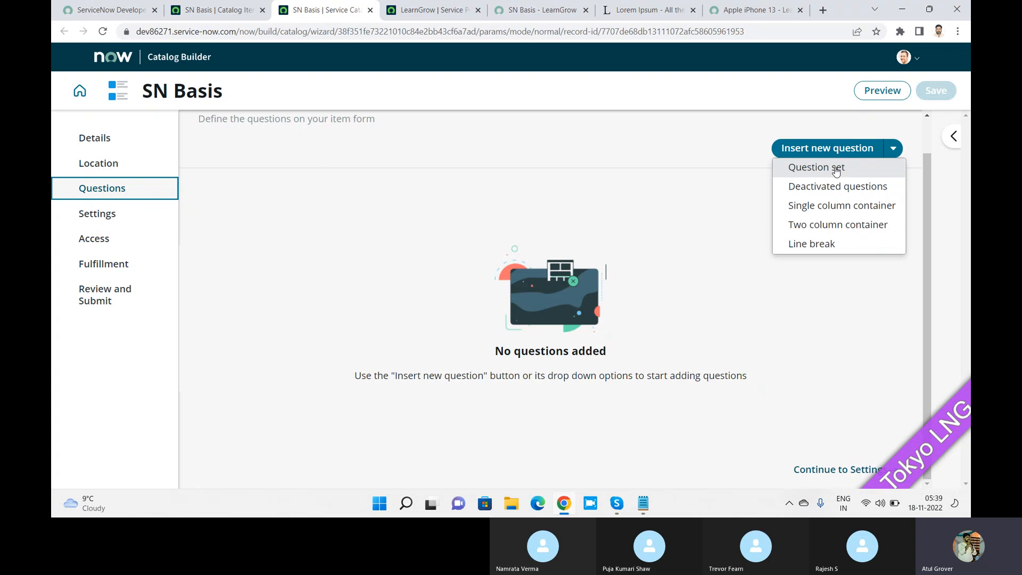
- Examine the Variables related list of the SN Basis catalog item record
{"action": "left_click", "coordinate": [226, 10]}
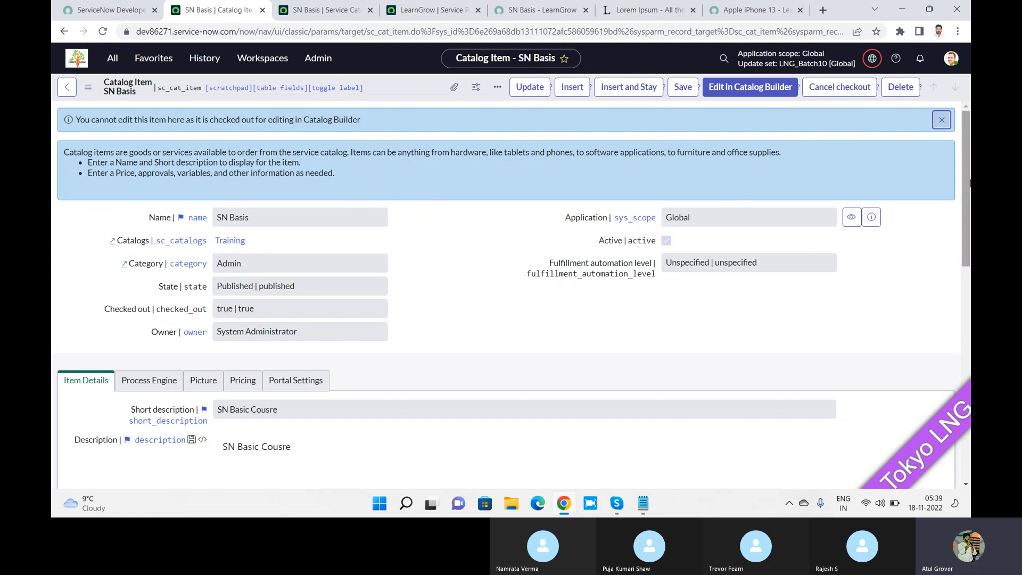
{"action": "left_click_drag", "start_coordinate": [969, 180], "coordinate": [966, 368]}
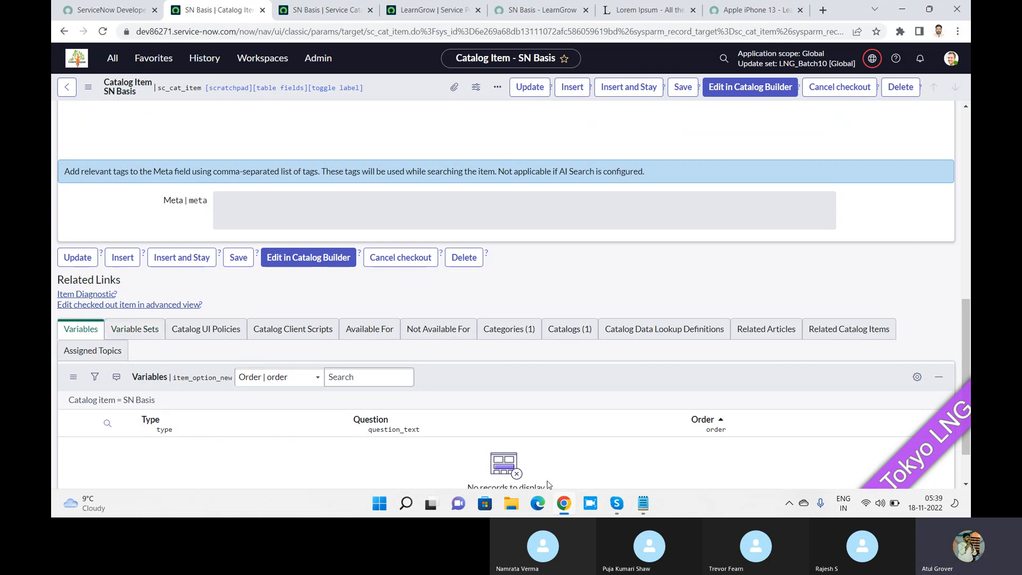
{"action": "key", "text": "alt+Tab"}
{"action": "key", "text": "alt+Tab"}
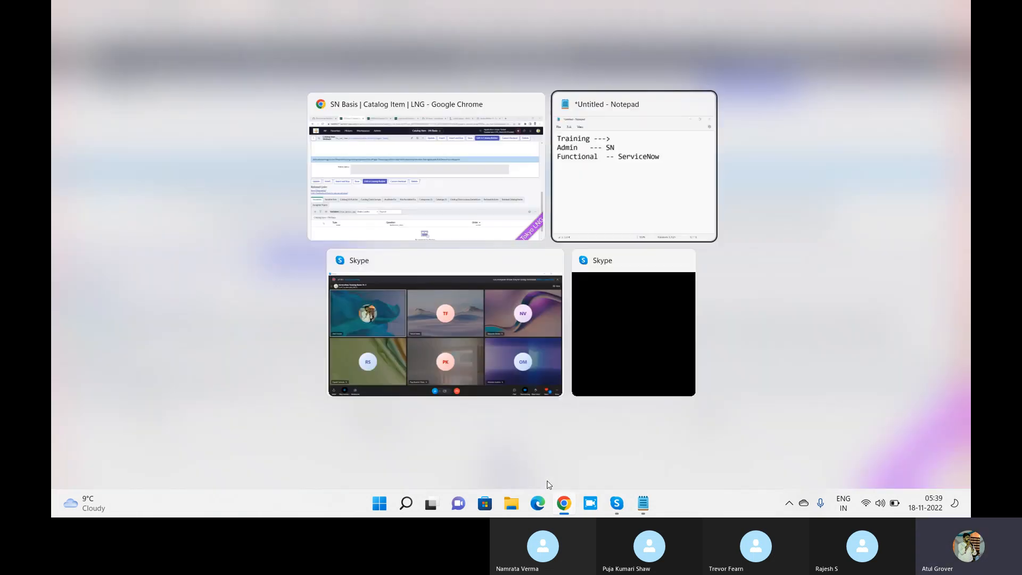
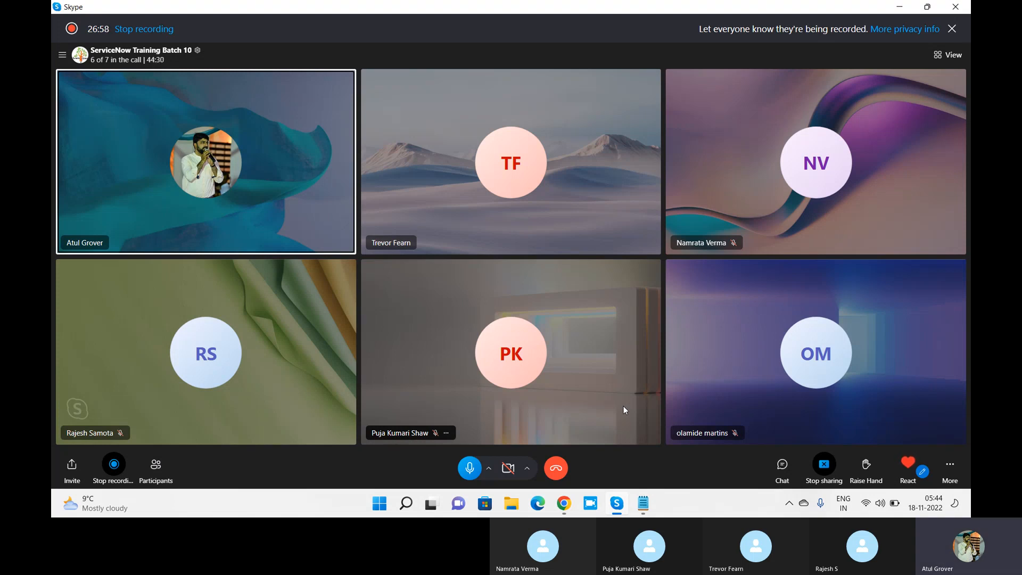
{"action": "key", "text": "alt+Tab"}
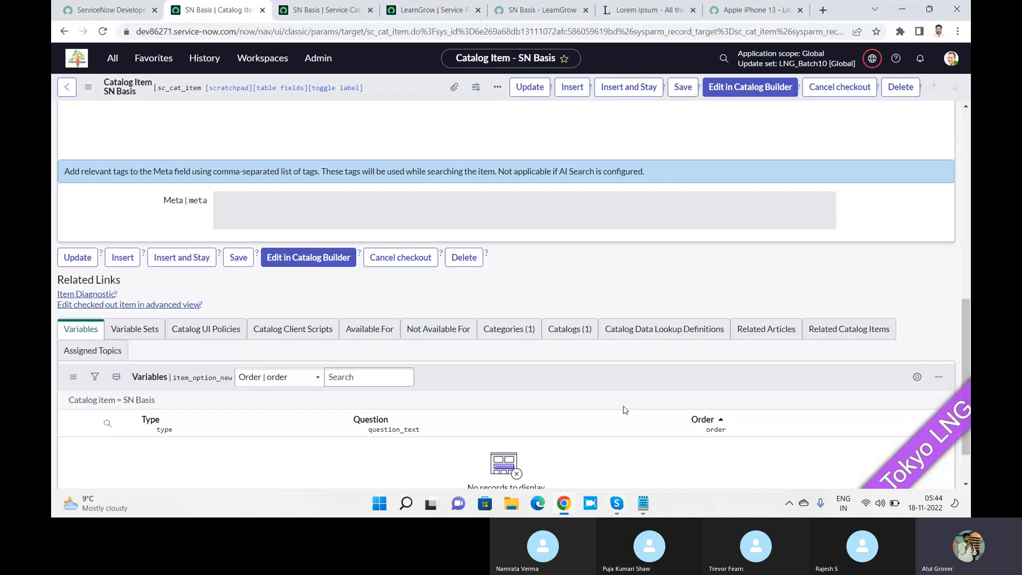
- Add a two column container titled "Profile Details" with its title displayed to the SN Basis questions in Catalog Builder
{"action": "left_click", "coordinate": [316, 11]}
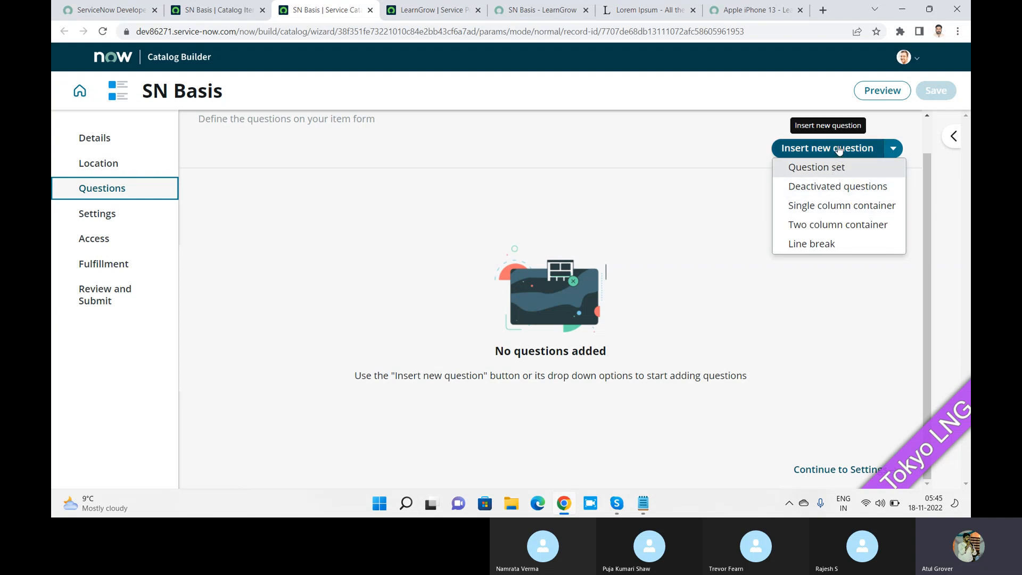
{"action": "left_click", "coordinate": [840, 230]}
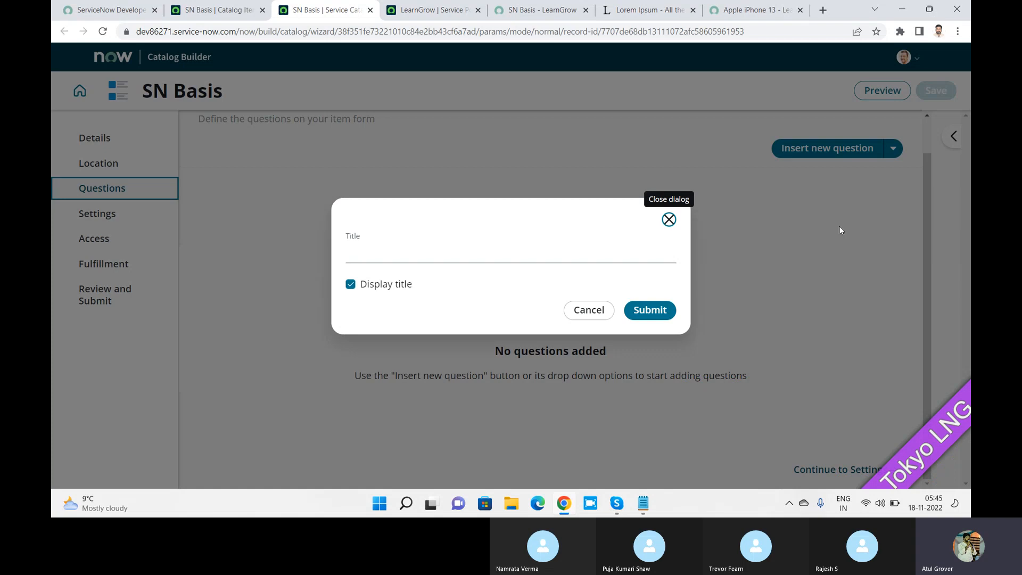
{"action": "left_click", "coordinate": [559, 255]}
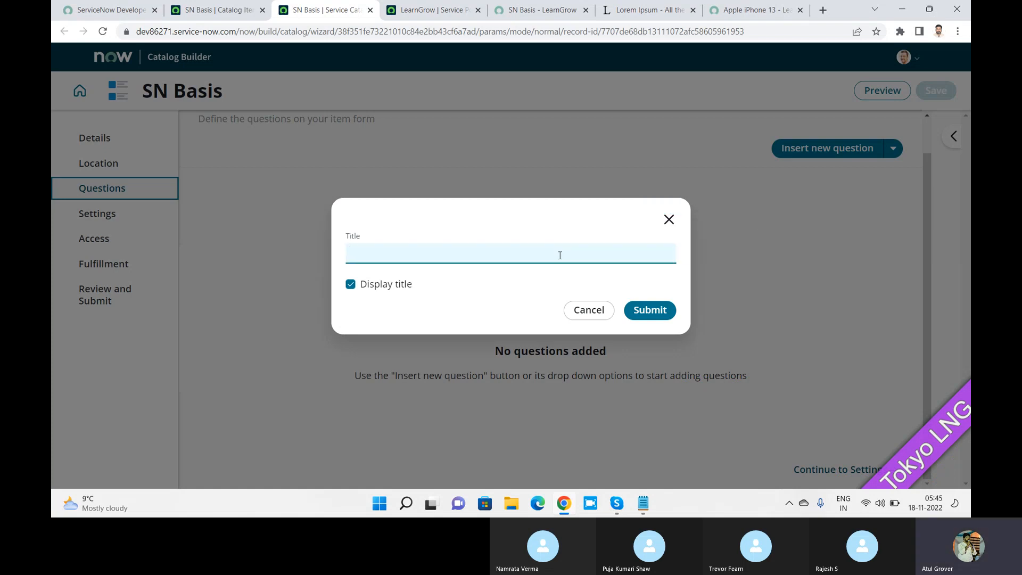
{"action": "type", "text": "Profile Details"}
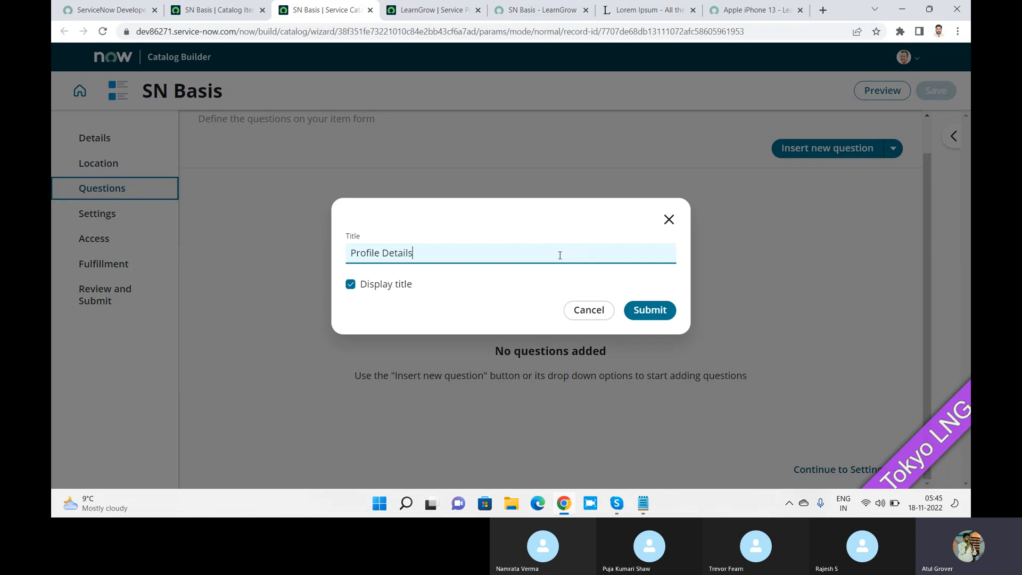
{"action": "left_click", "coordinate": [656, 314]}
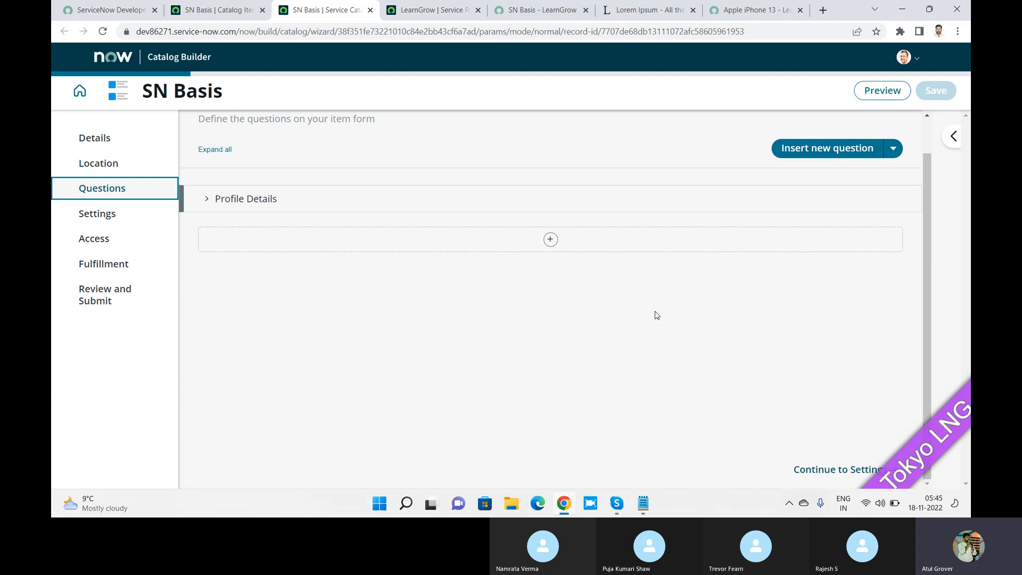
- Start a new question below the Profile Details container and check the Apple iPhone 13 form's fields as a reference
{"action": "left_click", "coordinate": [551, 240]}
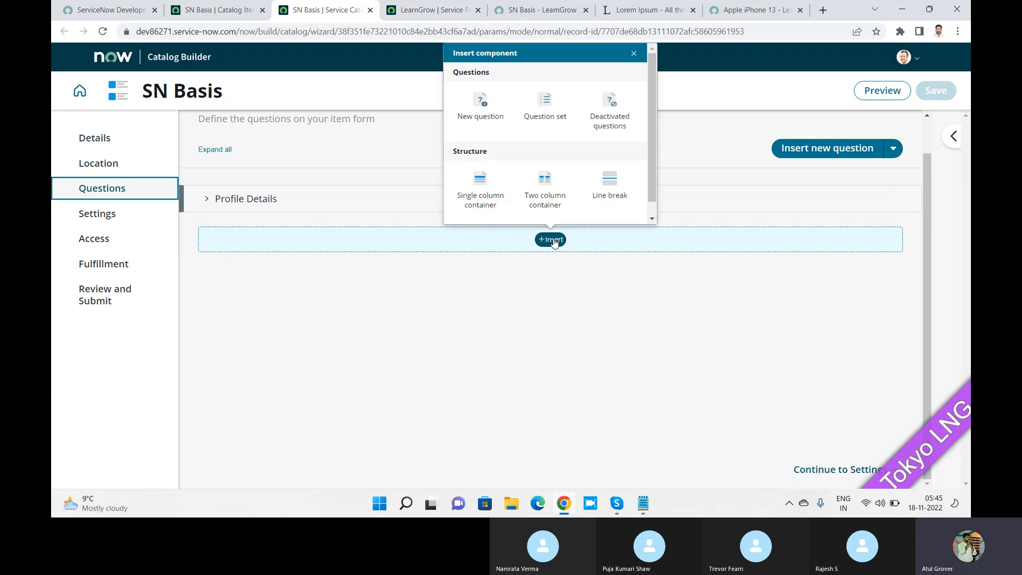
{"action": "left_click", "coordinate": [473, 116]}
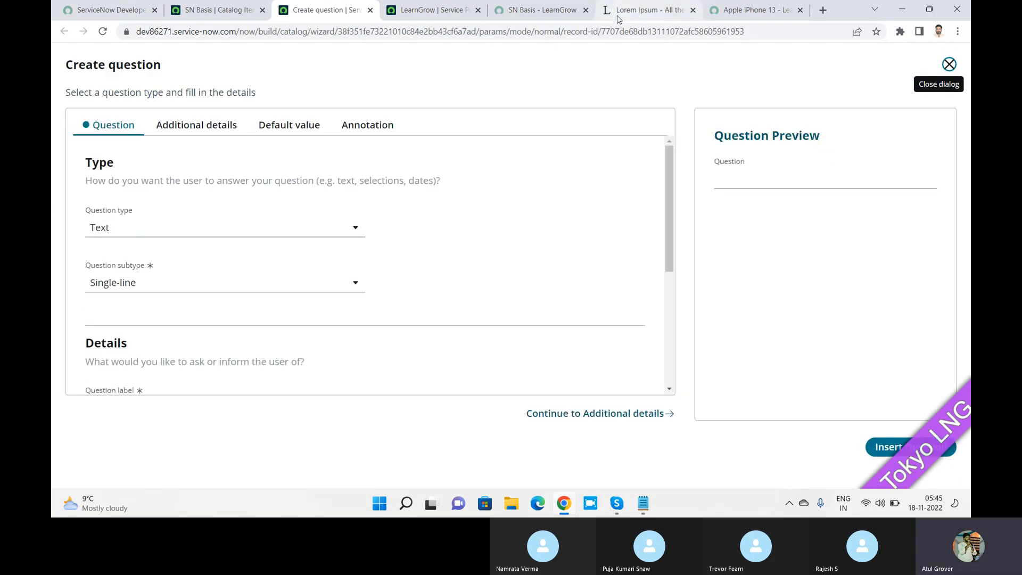
{"action": "left_click", "coordinate": [724, 13]}
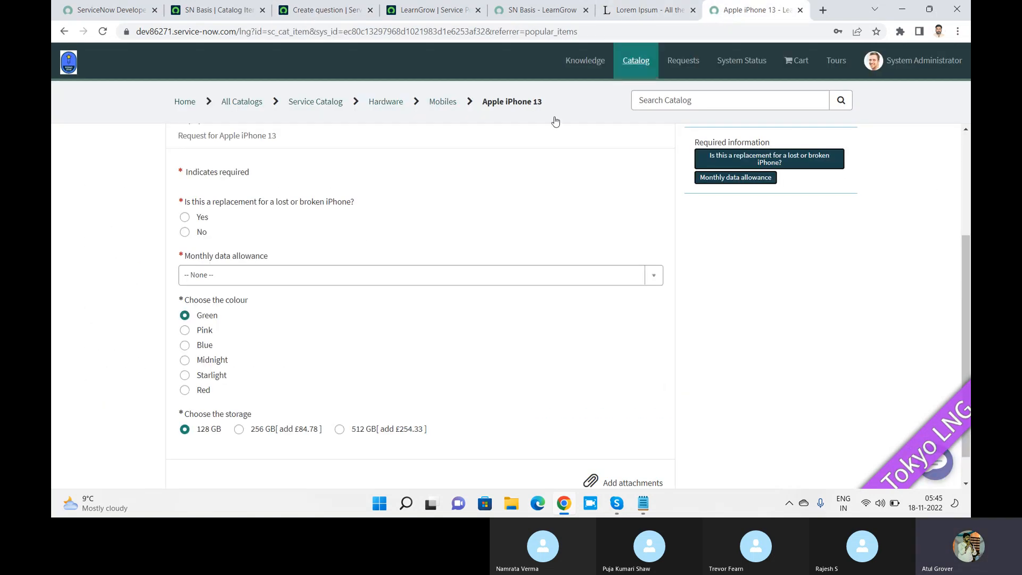
{"action": "left_click", "coordinate": [312, 281]}
{"action": "left_click", "coordinate": [52, 337]}
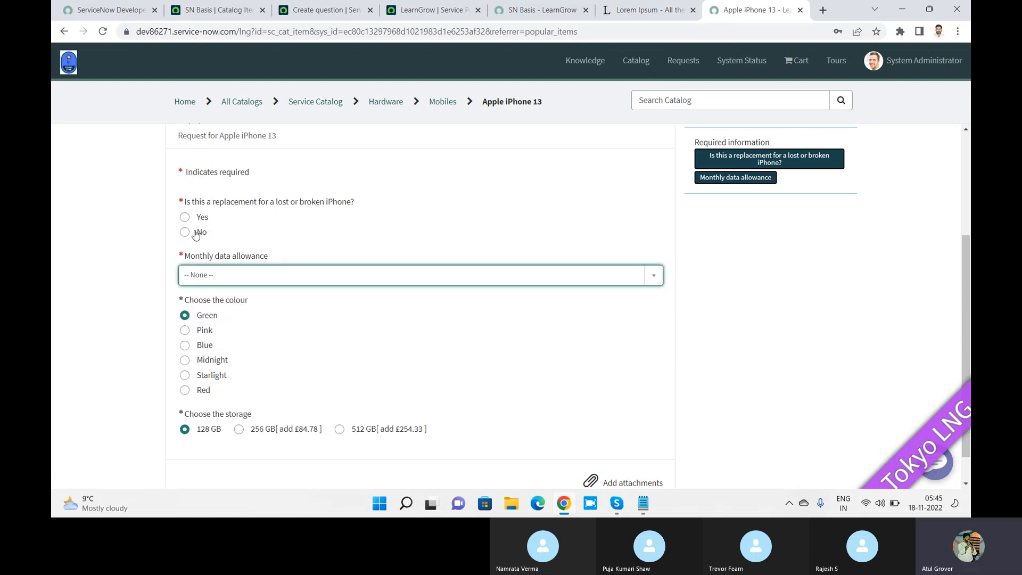
- Set the new SN Basis question's type to Option and its subtype to Yes / No in Catalog Builder
{"action": "left_click", "coordinate": [315, 12]}
{"action": "left_click", "coordinate": [349, 231]}
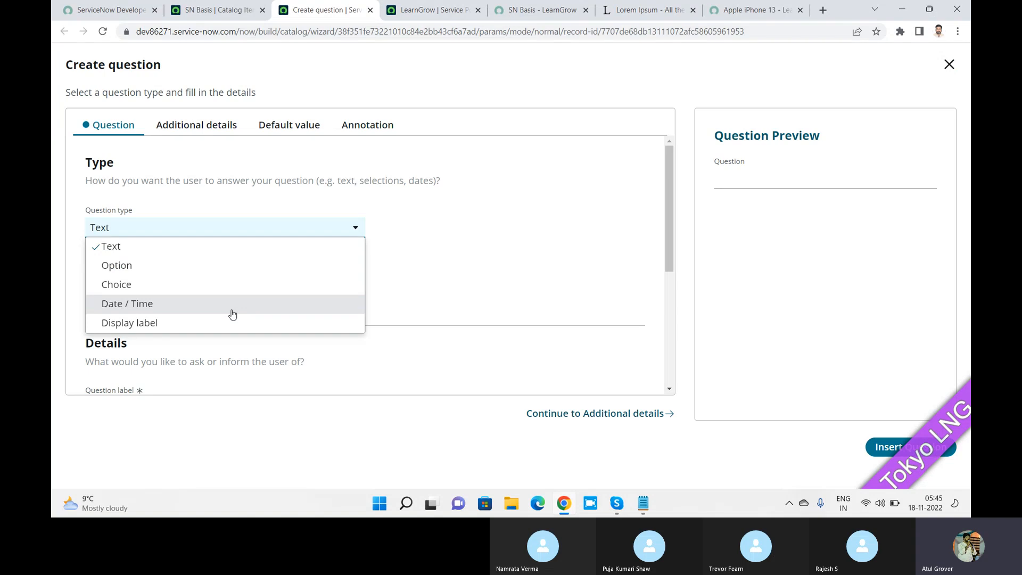
{"action": "left_click", "coordinate": [221, 270]}
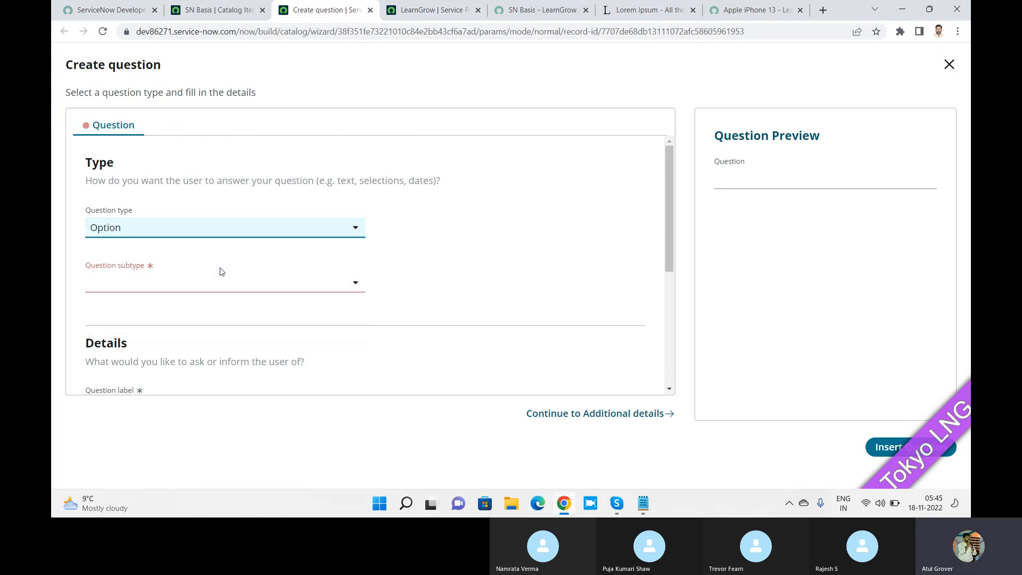
{"action": "left_click", "coordinate": [243, 283]}
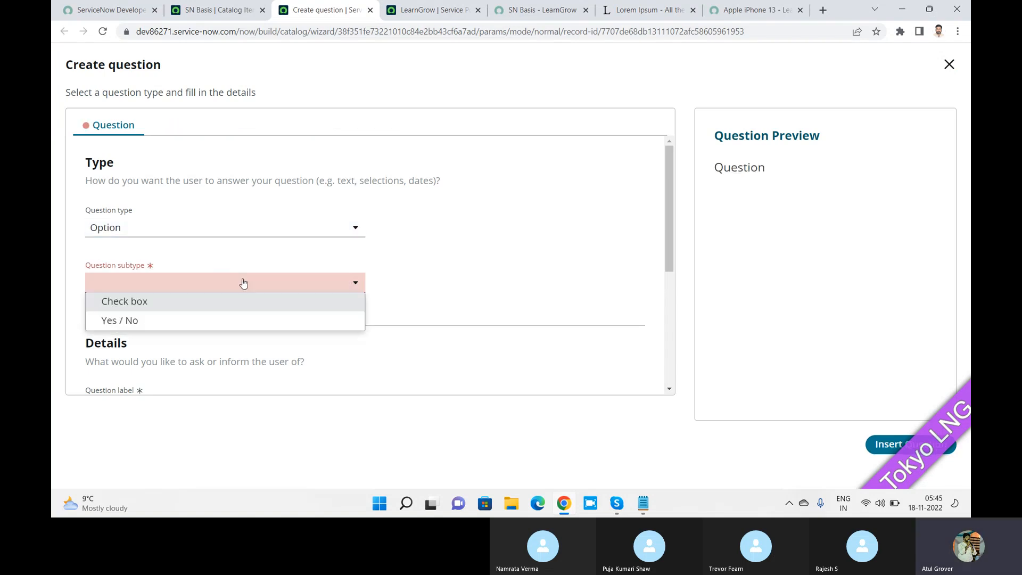
{"action": "left_click", "coordinate": [180, 321]}
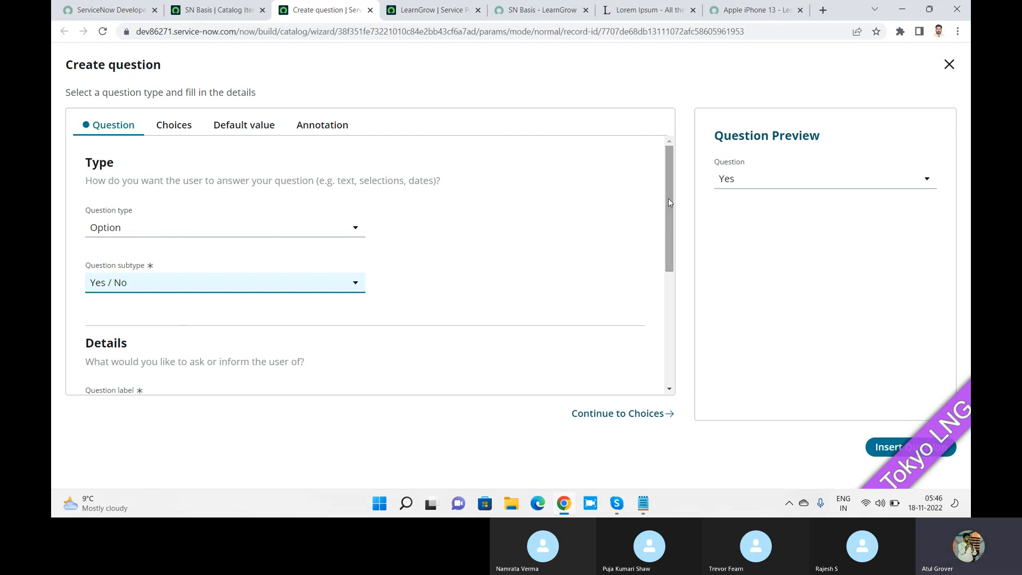
- Label the question "Experience" with the name "experience" and make it mandatory
{"action": "left_click_drag", "start_coordinate": [669, 197], "coordinate": [673, 265]}
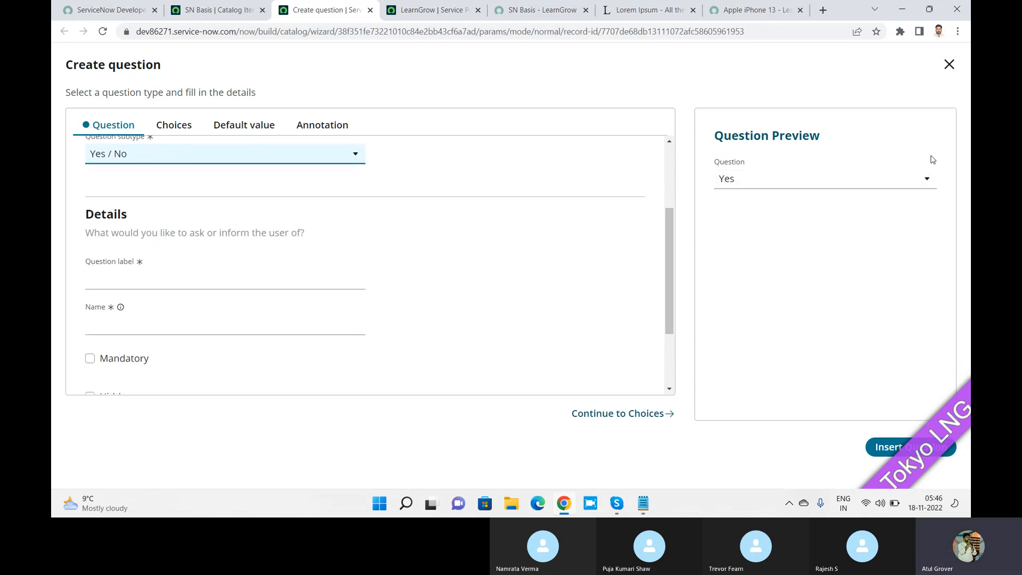
{"action": "left_click", "coordinate": [166, 286]}
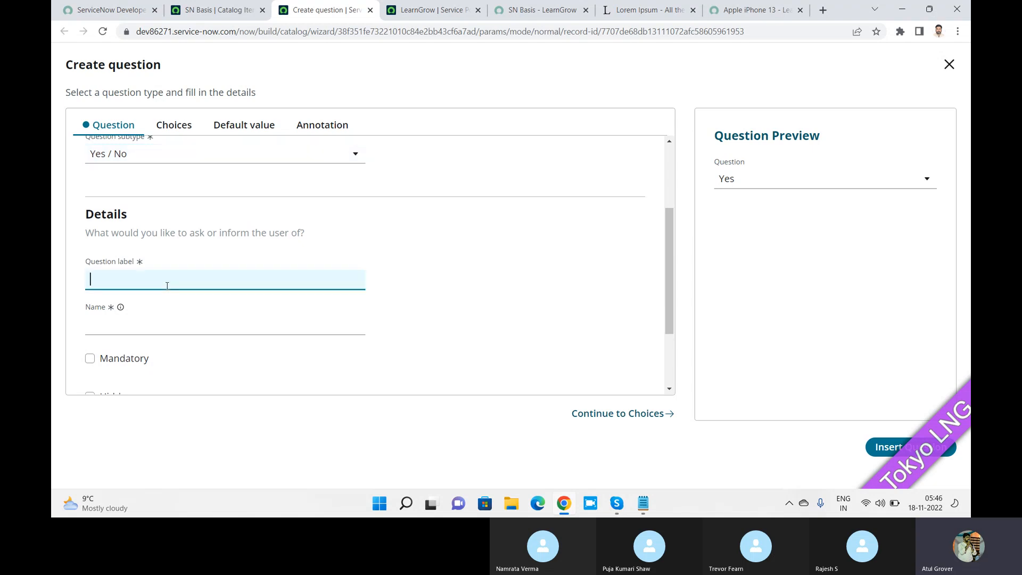
{"action": "type", "text": "Experience"}
{"action": "left_click", "coordinate": [214, 322]}
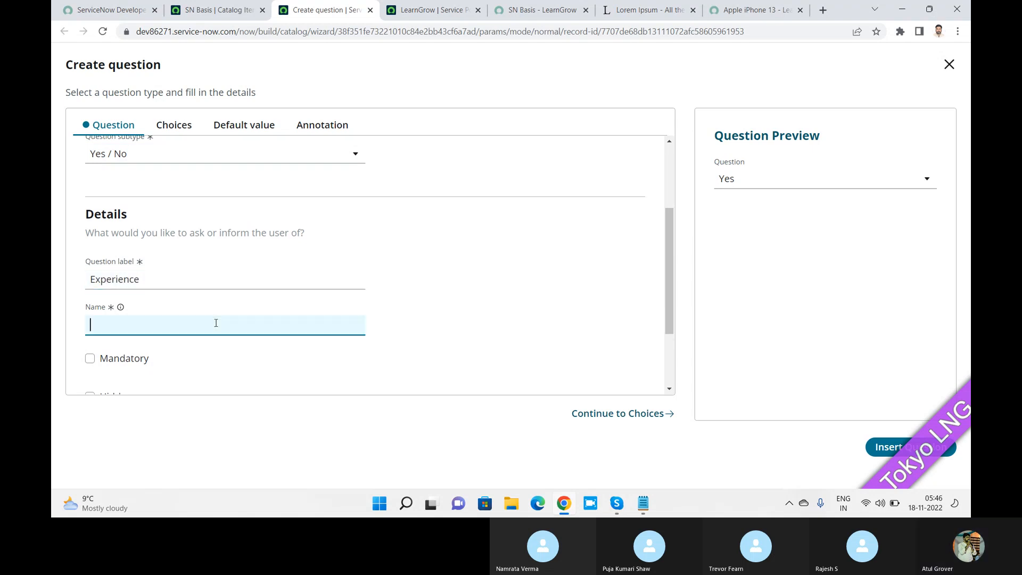
{"action": "left_click_drag", "start_coordinate": [170, 279], "coordinate": [82, 282]}
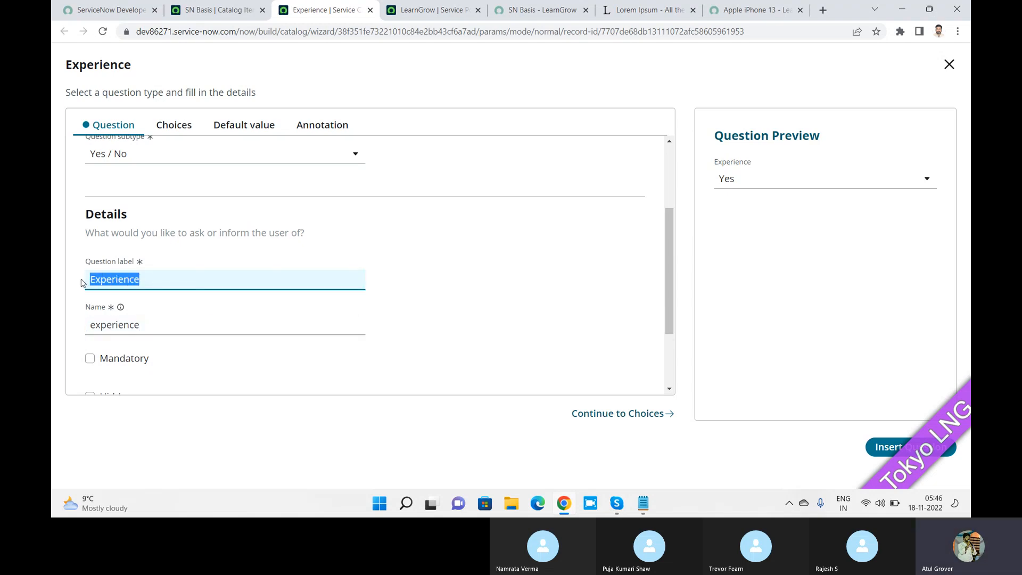
{"action": "double_click", "coordinate": [118, 324]}
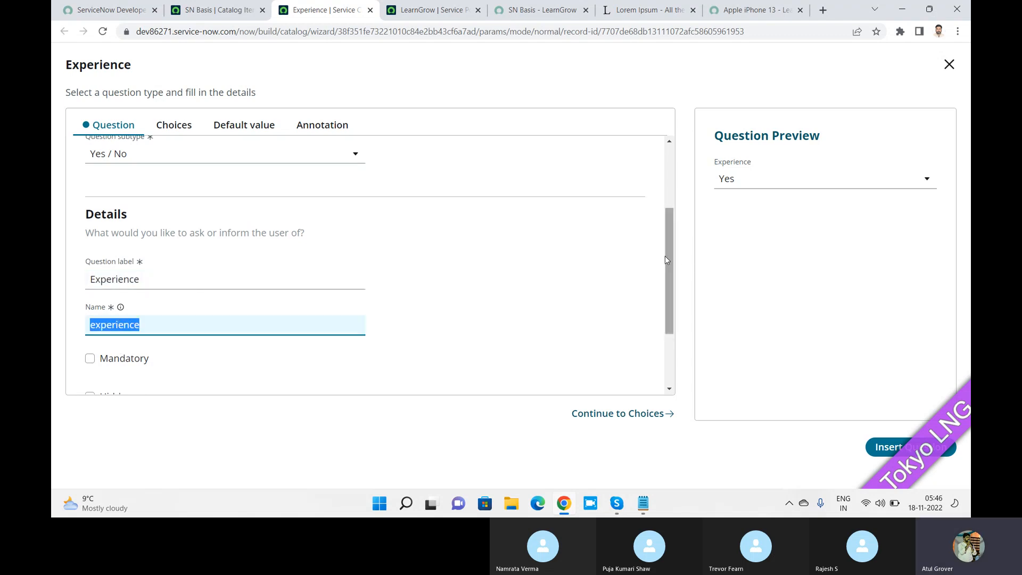
{"action": "scroll", "coordinate": [669, 257], "scroll_direction": "down", "scroll_amount": 2}
{"action": "left_click", "coordinate": [90, 256]}
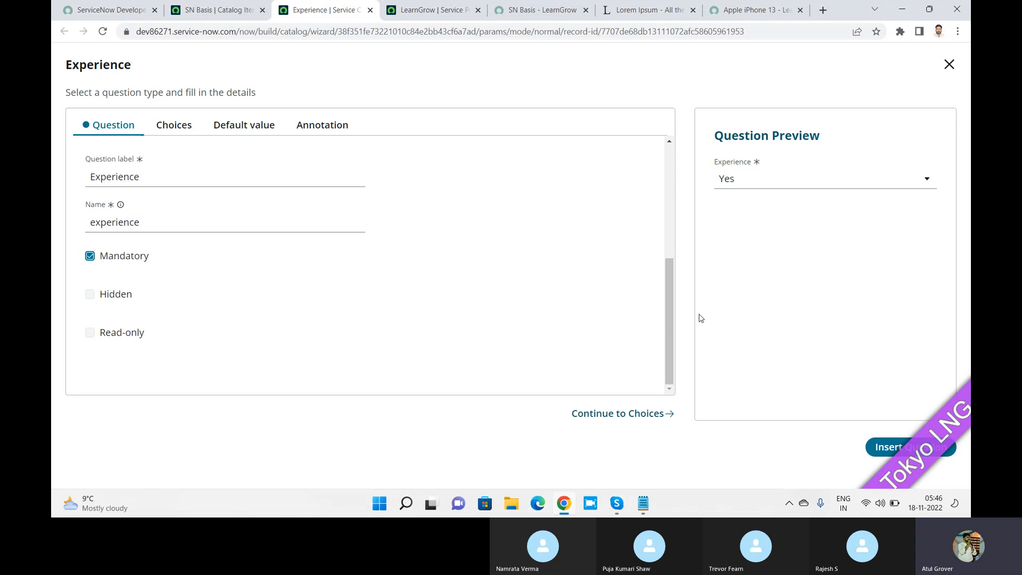
- Try the none choice setting on the Experience question, compare the preview's options, and turn the setting off again
{"action": "left_click", "coordinate": [643, 413]}
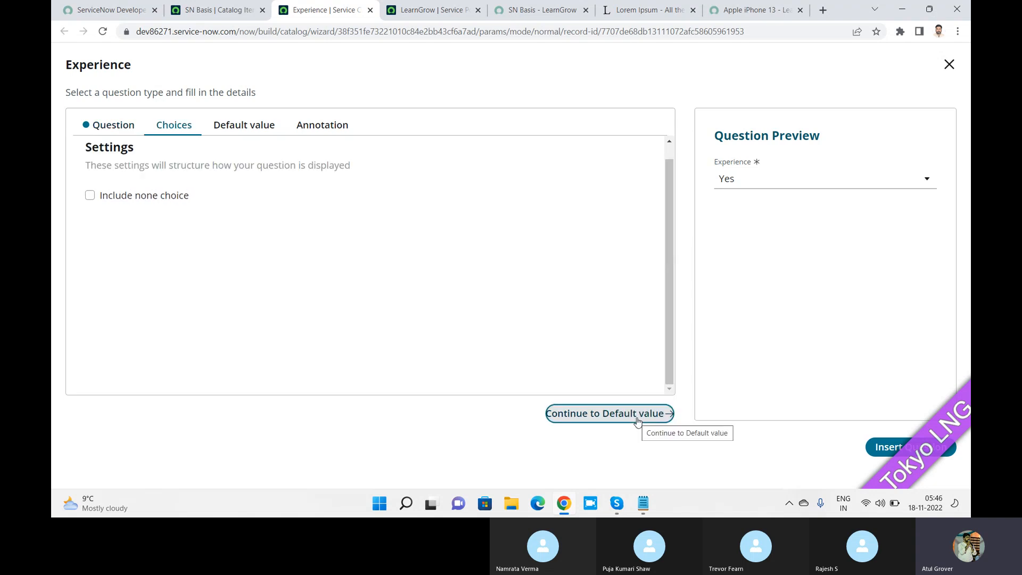
{"action": "left_click", "coordinate": [887, 181]}
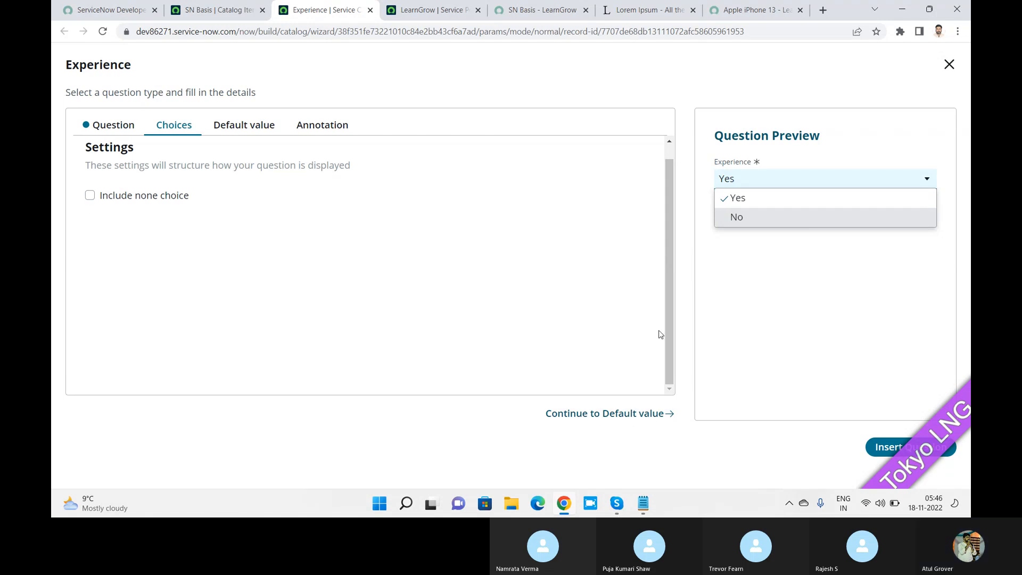
{"action": "scroll", "coordinate": [666, 335], "scroll_direction": "up", "scroll_amount": 1}
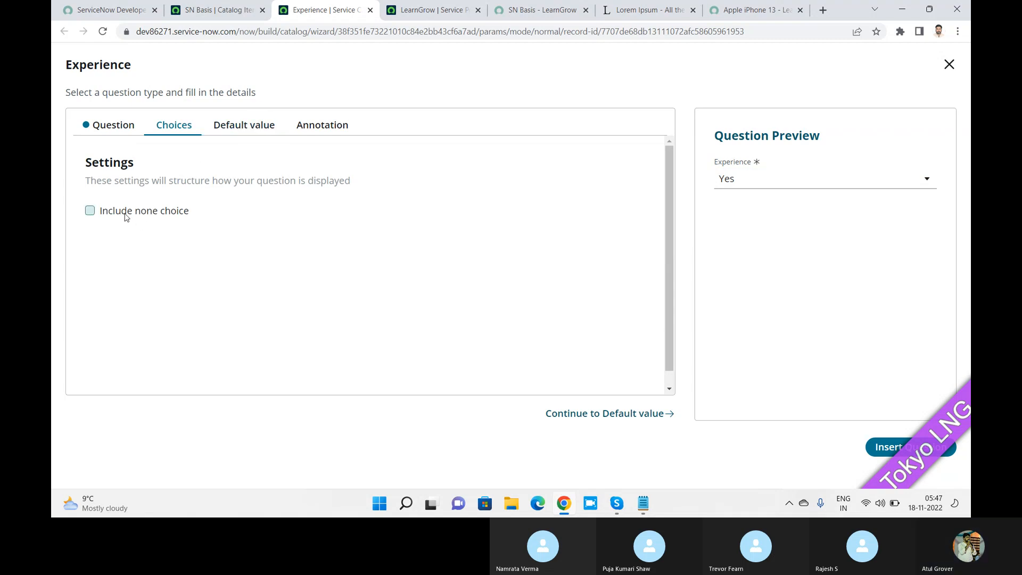
{"action": "left_click", "coordinate": [98, 211]}
{"action": "right_click", "coordinate": [804, 183]}
{"action": "key", "text": "Escape"}
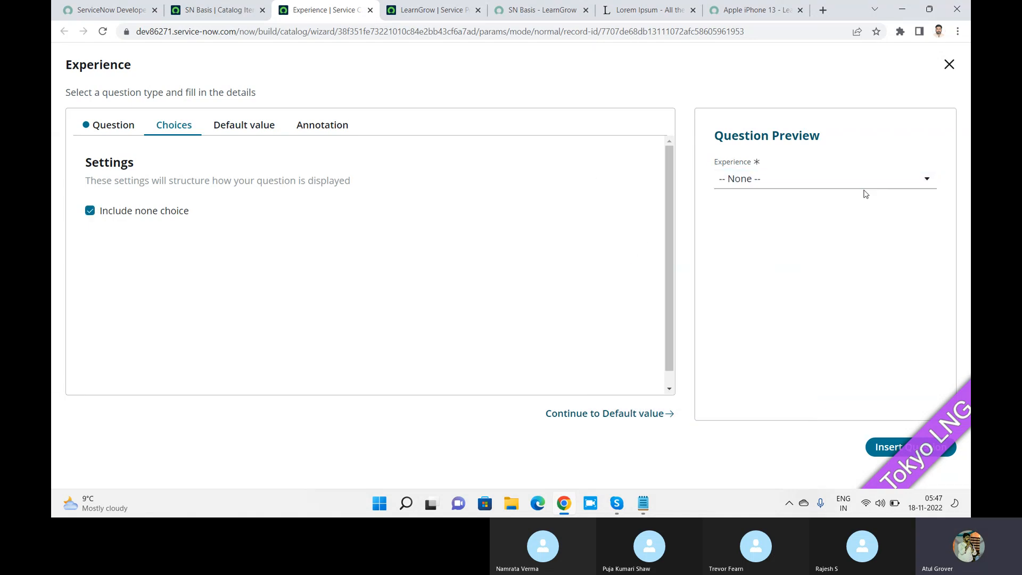
{"action": "left_click", "coordinate": [905, 183]}
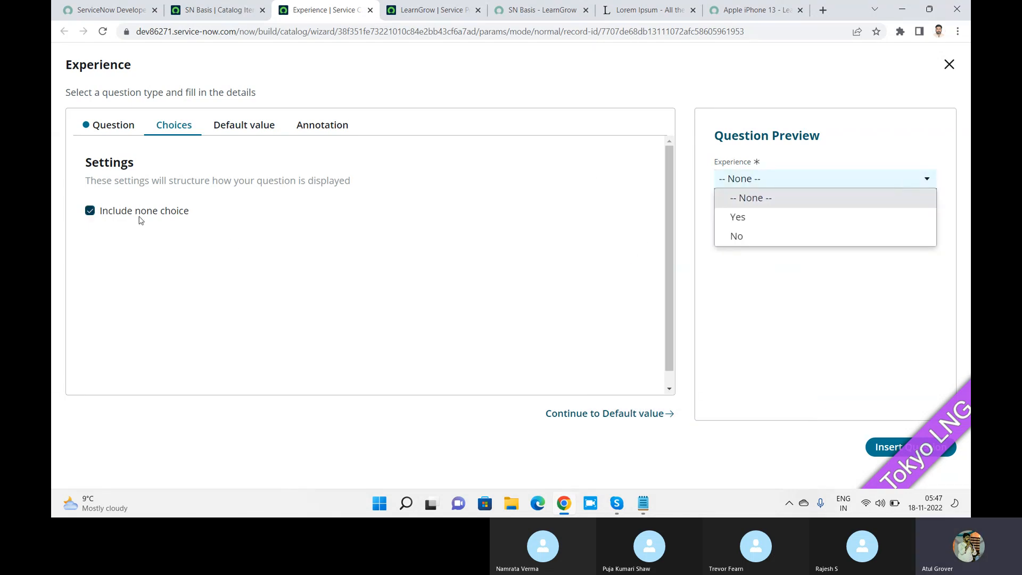
{"action": "left_click", "coordinate": [93, 213]}
{"action": "left_click", "coordinate": [93, 213]}
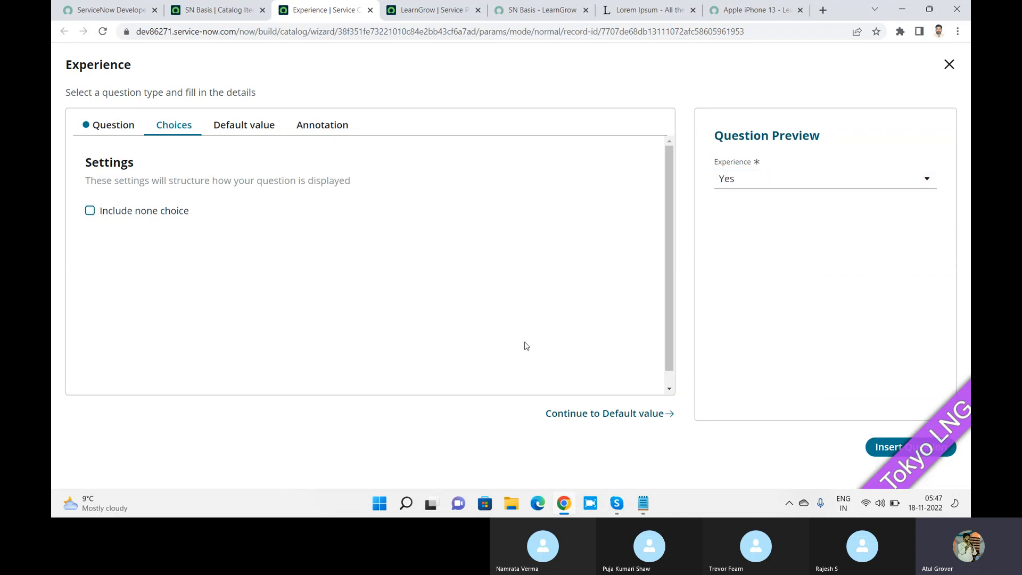
- Check the default value options and show the instructions "Please select Yes or no" for the Experience question
{"action": "left_click", "coordinate": [609, 415]}
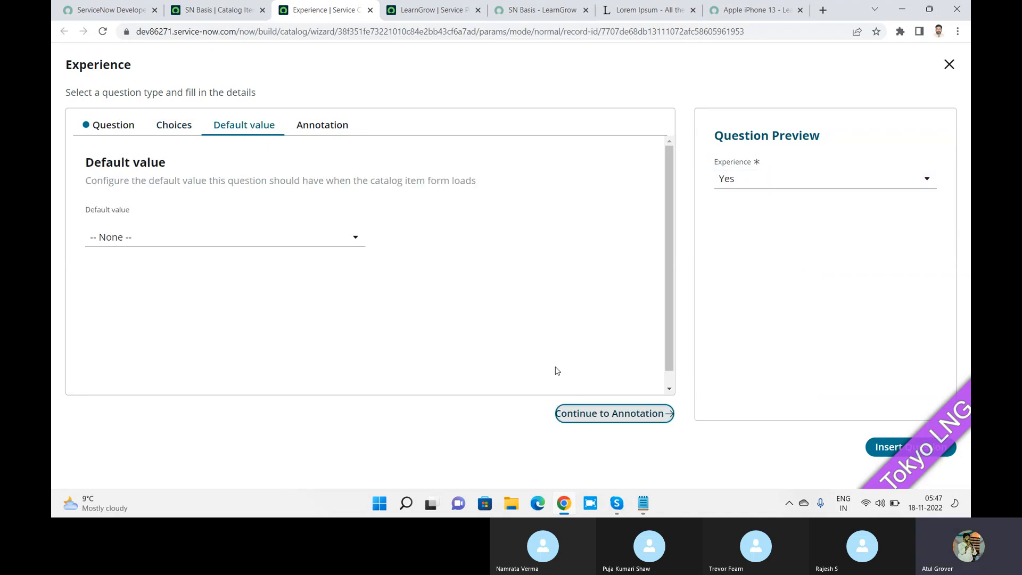
{"action": "left_click", "coordinate": [355, 241]}
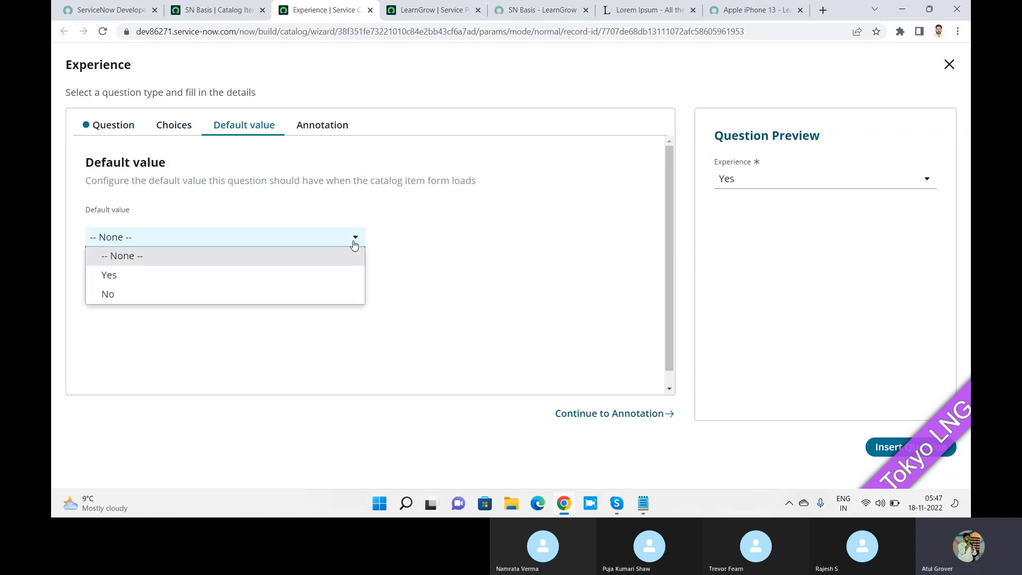
{"action": "left_click", "coordinate": [337, 128]}
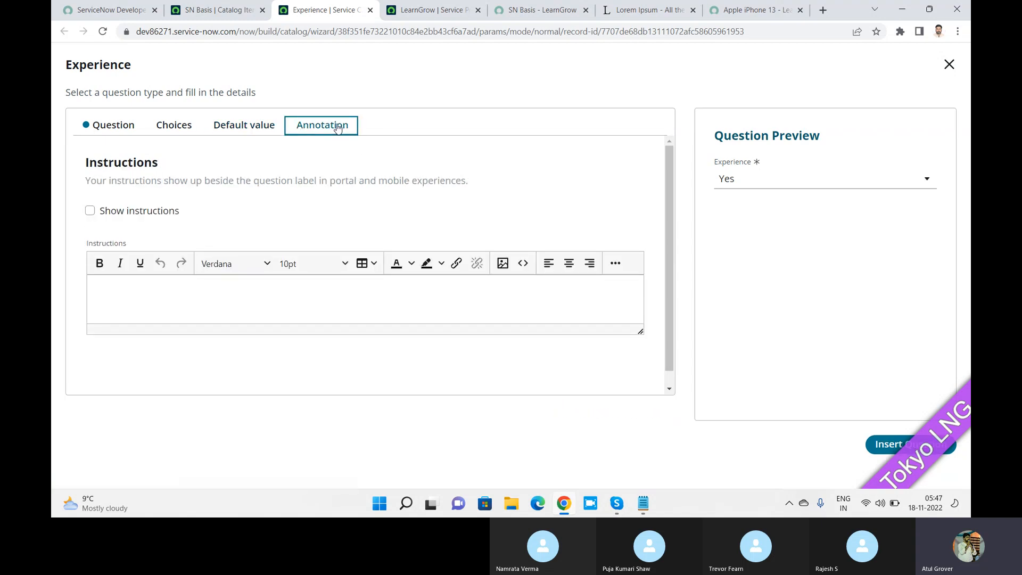
{"action": "left_click", "coordinate": [90, 211]}
{"action": "type", "text": "Please selecy"}
{"action": "key", "text": "BackSpace"}
{"action": "key", "text": "BackSpace"}
{"action": "type", "text": "t Yes or no"}
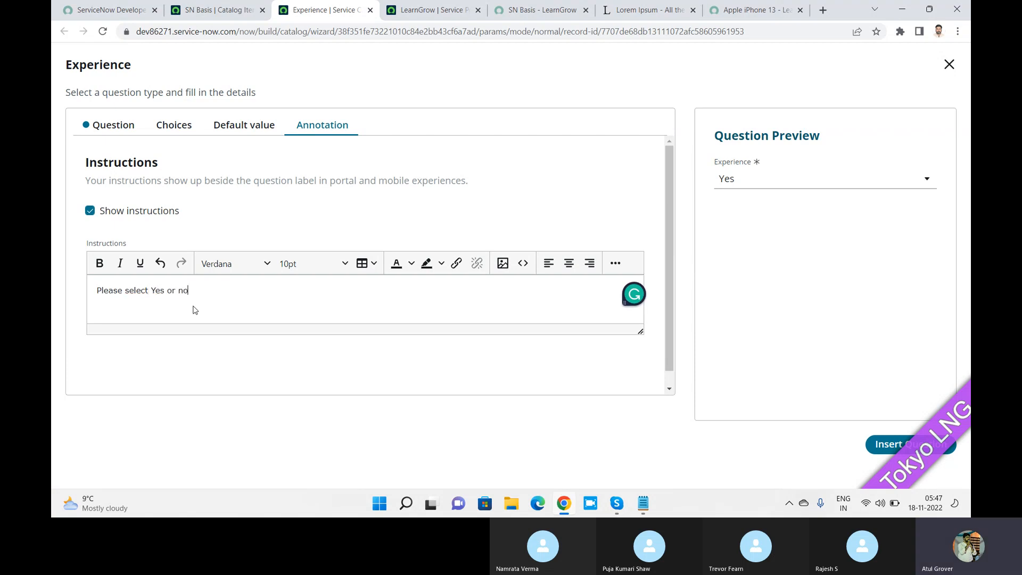
{"action": "left_click_drag", "start_coordinate": [668, 305], "coordinate": [687, 176]}
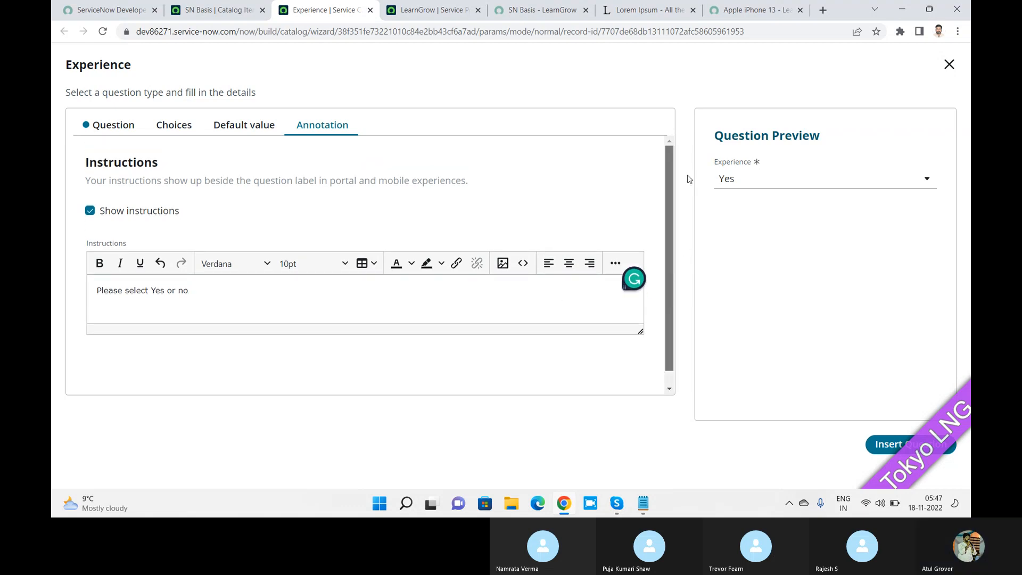
- Review the Experience question's type and details and insert it into the SN Basis item
{"action": "left_click", "coordinate": [106, 129]}
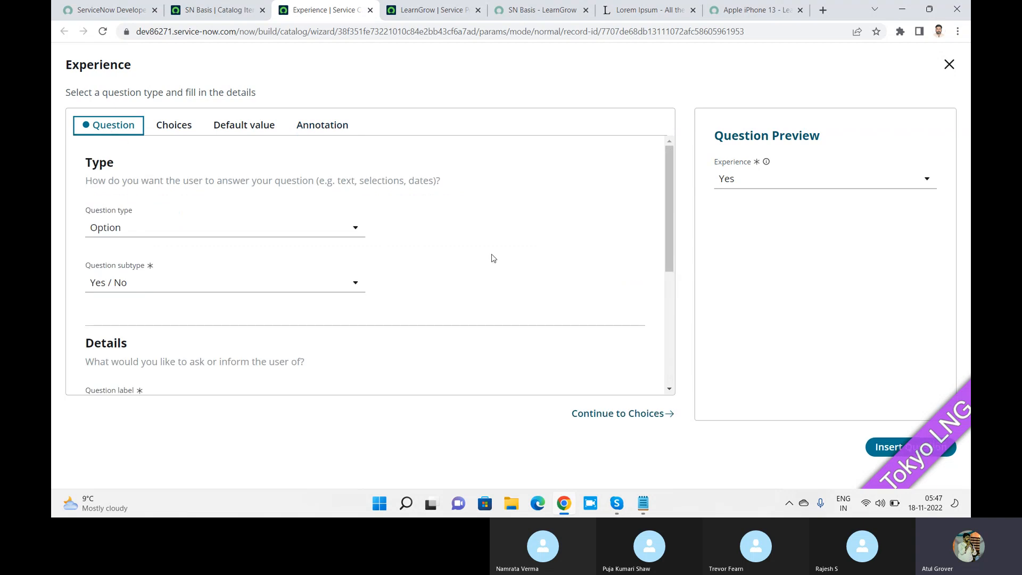
{"action": "mouse_move", "coordinate": [672, 221]}
{"action": "left_mouse_down"}
{"action": "mouse_move", "coordinate": [686, 360]}
{"action": "mouse_move", "coordinate": [676, 207]}
{"action": "left_mouse_up"}
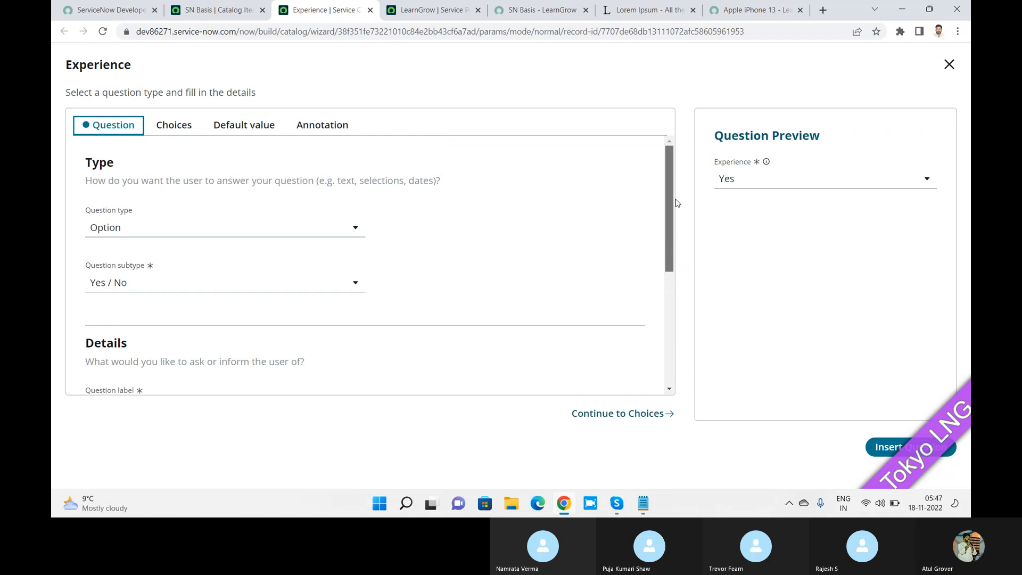
{"action": "left_click_drag", "start_coordinate": [670, 172], "coordinate": [673, 346]}
{"action": "left_click", "coordinate": [886, 451]}
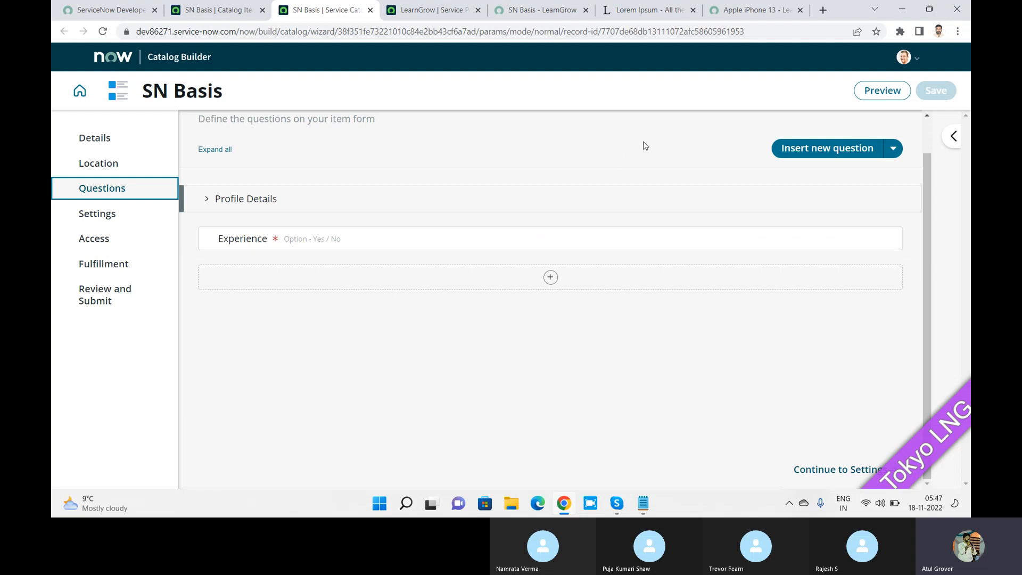
- Preview the SN Basis item with its Experience question in the Portal, Now Mobile and Virtual Agent views
{"action": "left_click", "coordinate": [881, 92]}
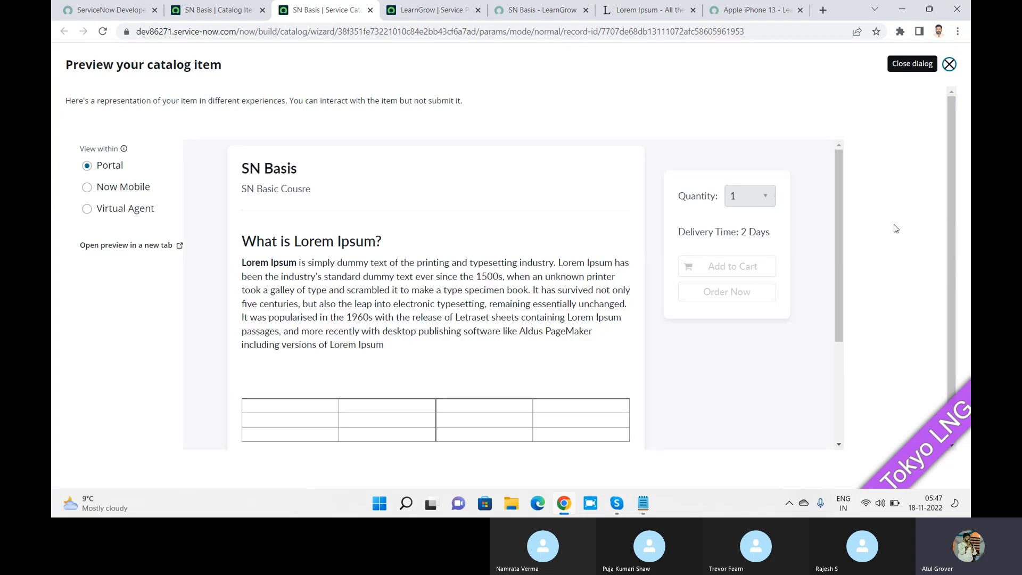
{"action": "left_click_drag", "start_coordinate": [837, 162], "coordinate": [850, 262]}
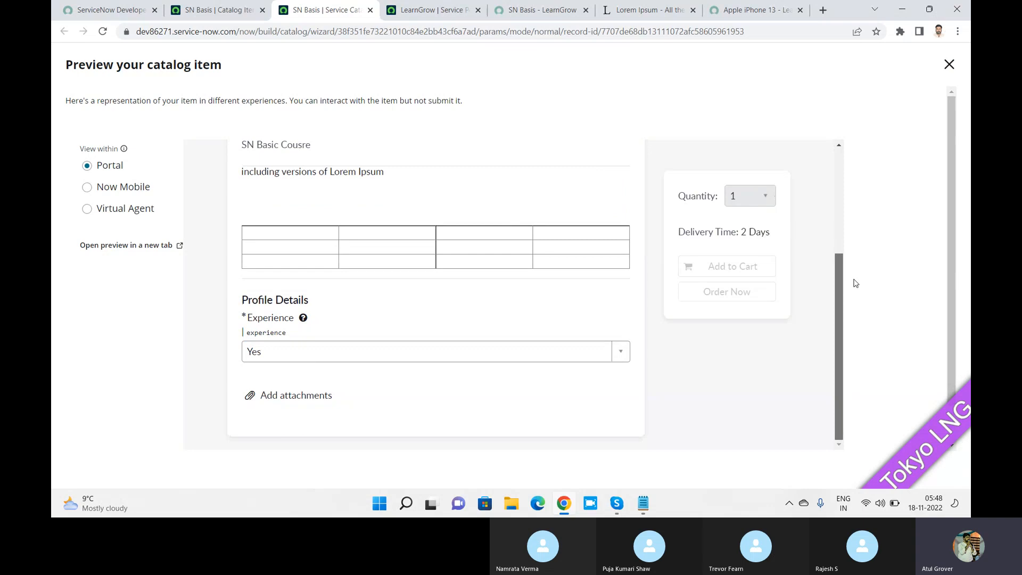
{"action": "left_click", "coordinate": [620, 351]}
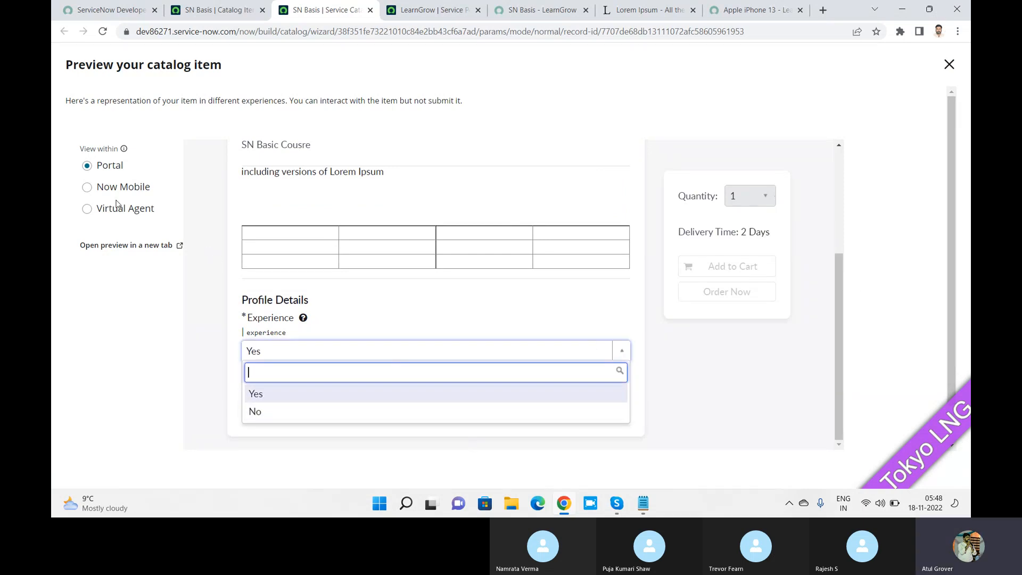
{"action": "left_click", "coordinate": [87, 188]}
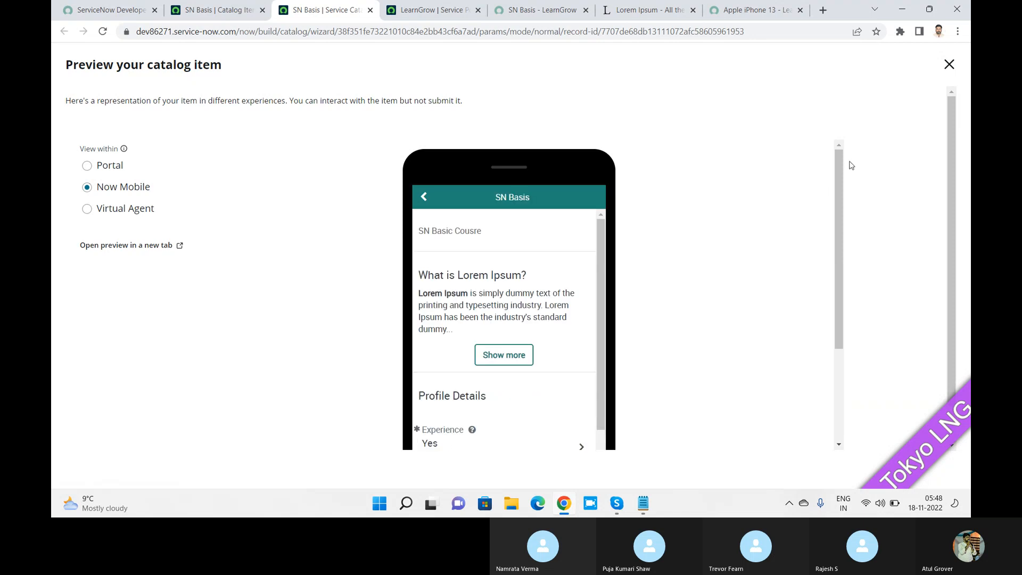
{"action": "left_click_drag", "start_coordinate": [838, 174], "coordinate": [835, 327]}
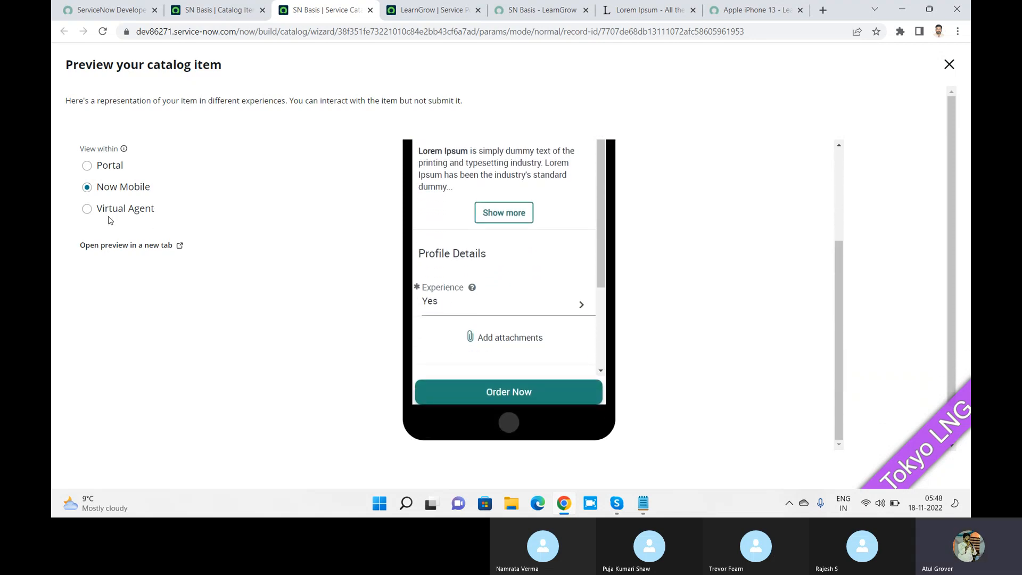
{"action": "left_click", "coordinate": [87, 210]}
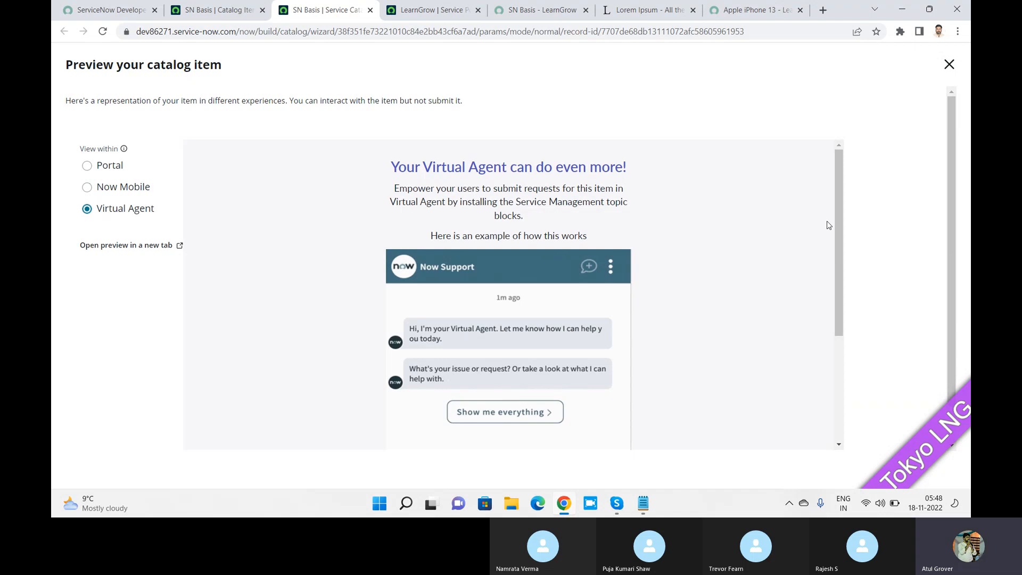
{"action": "left_click_drag", "start_coordinate": [837, 206], "coordinate": [840, 335]}
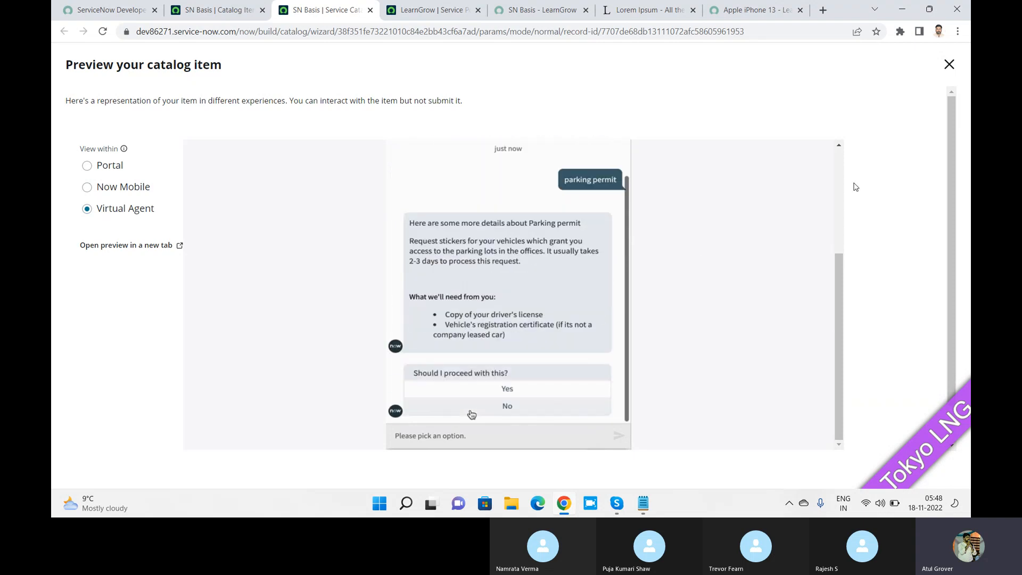
{"action": "left_click", "coordinate": [949, 66]}
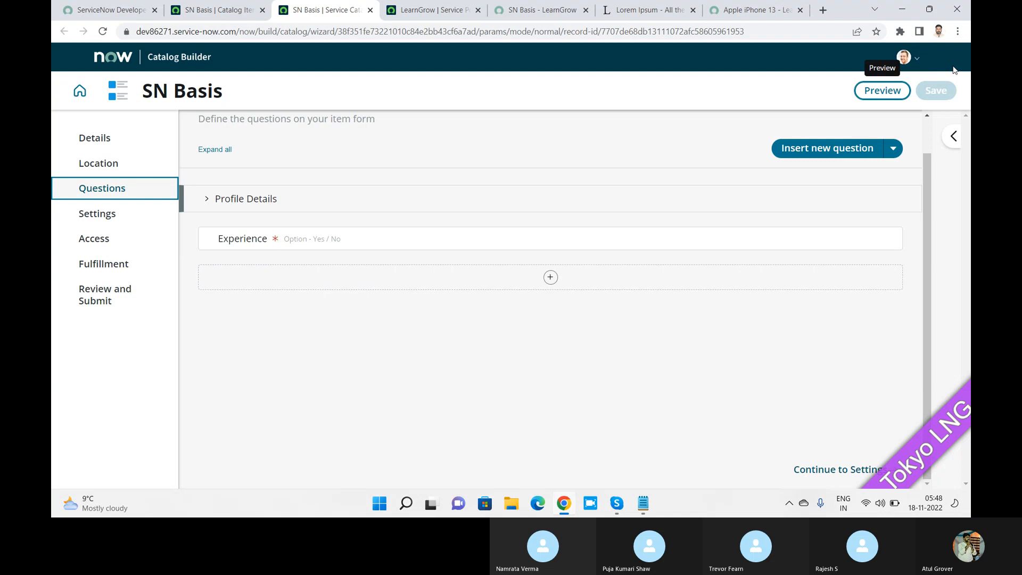
- Insert the existing question set it_to_it into the SN Basis item after the Experience question
{"action": "left_click", "coordinate": [893, 148]}
{"action": "left_click", "coordinate": [840, 173]}
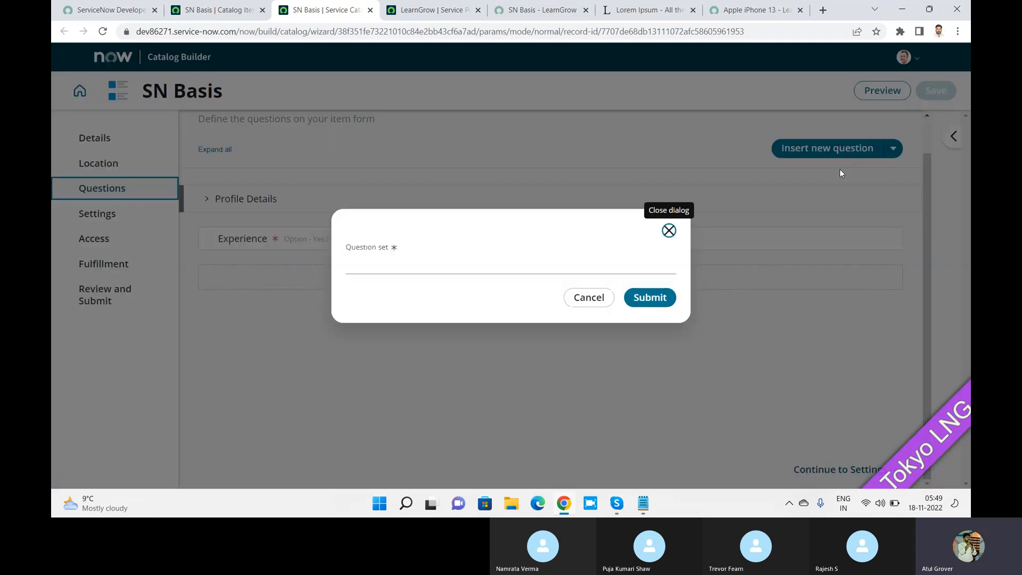
{"action": "left_click", "coordinate": [576, 263]}
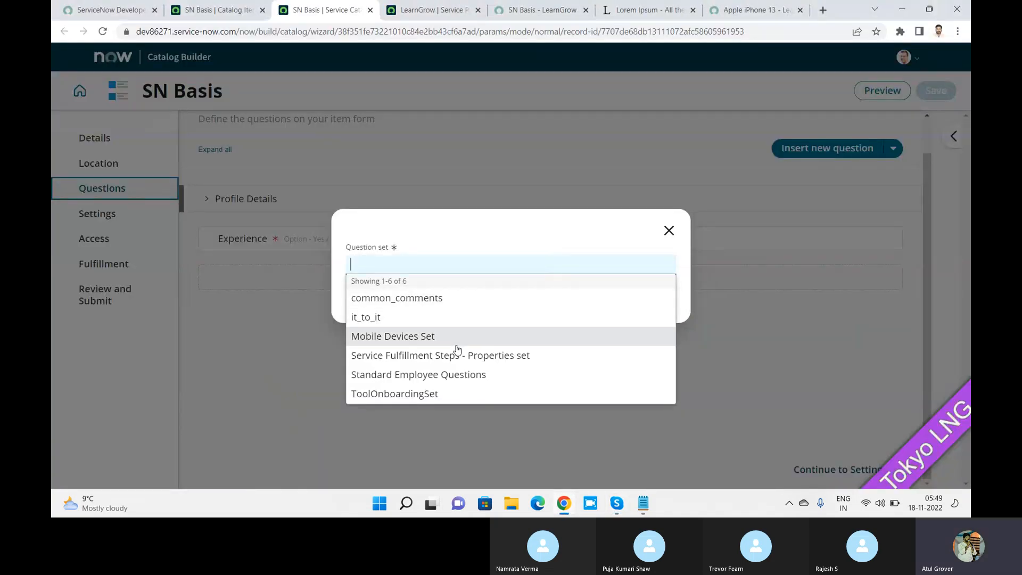
{"action": "left_click", "coordinate": [433, 319]}
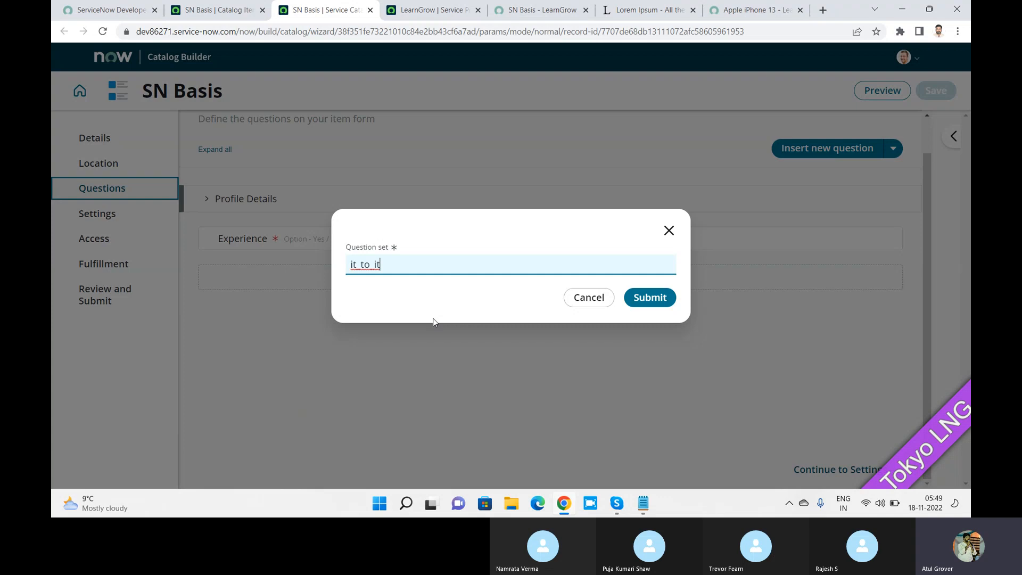
{"action": "left_click", "coordinate": [664, 301]}
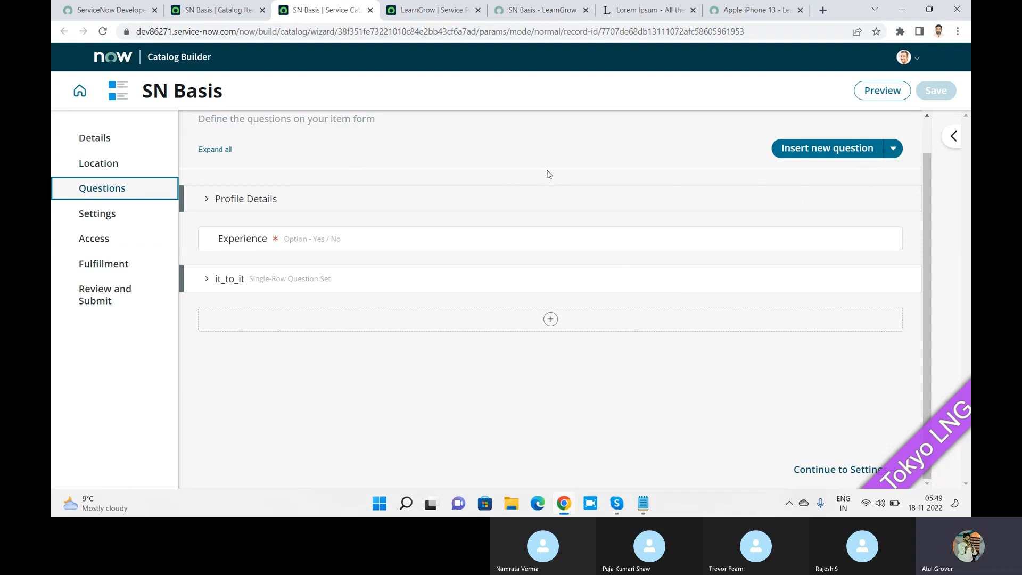
- Check the question types available for a new question and close the form without inserting one
{"action": "left_click", "coordinate": [833, 156]}
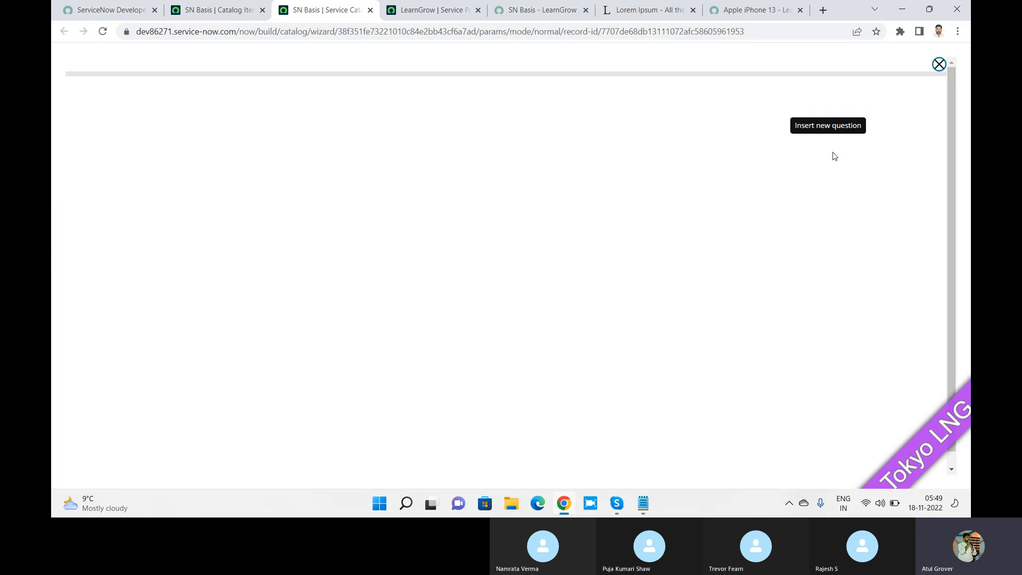
{"action": "left_click", "coordinate": [303, 230]}
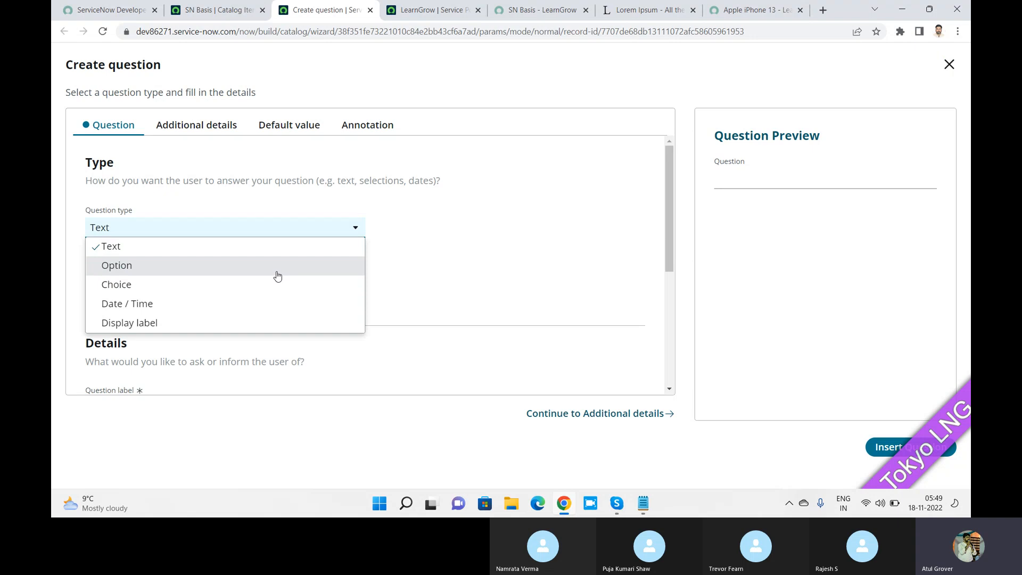
{"action": "left_click", "coordinate": [950, 65]}
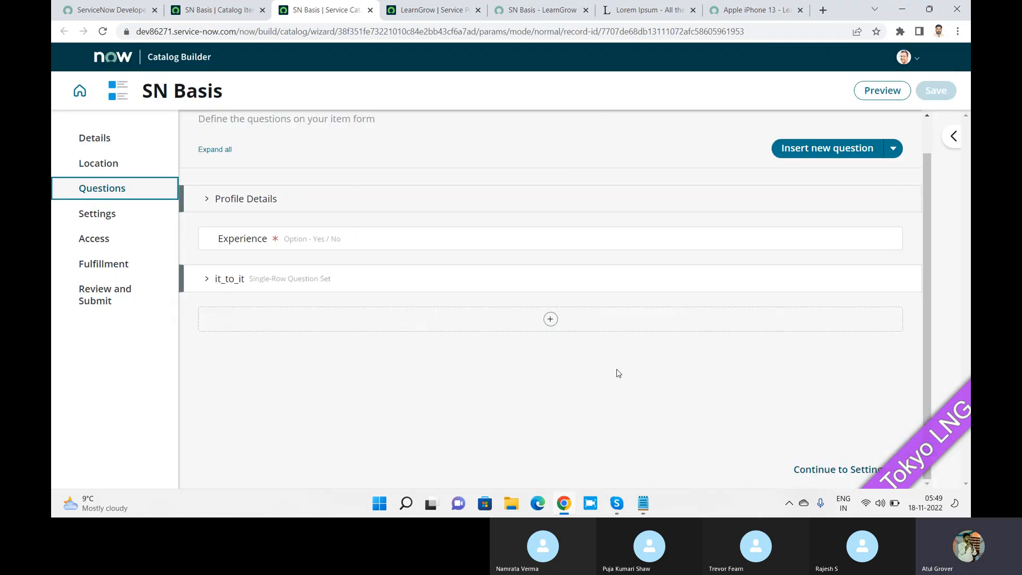
- Continue to the item's Settings and compare the portal settings with the SN Basis page in the LearnGrow portal
{"action": "left_click", "coordinate": [845, 478]}
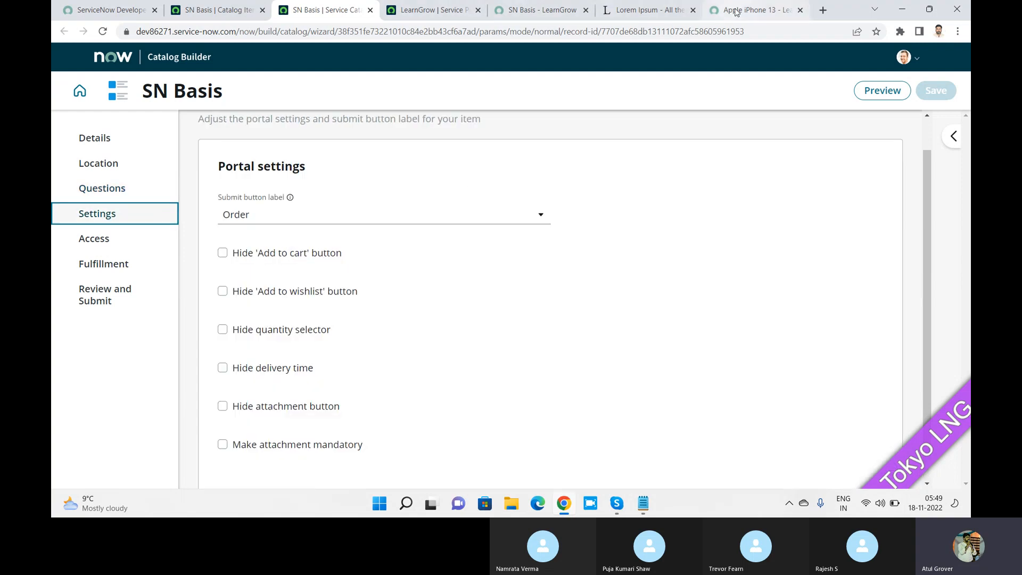
{"action": "left_click", "coordinate": [431, 10]}
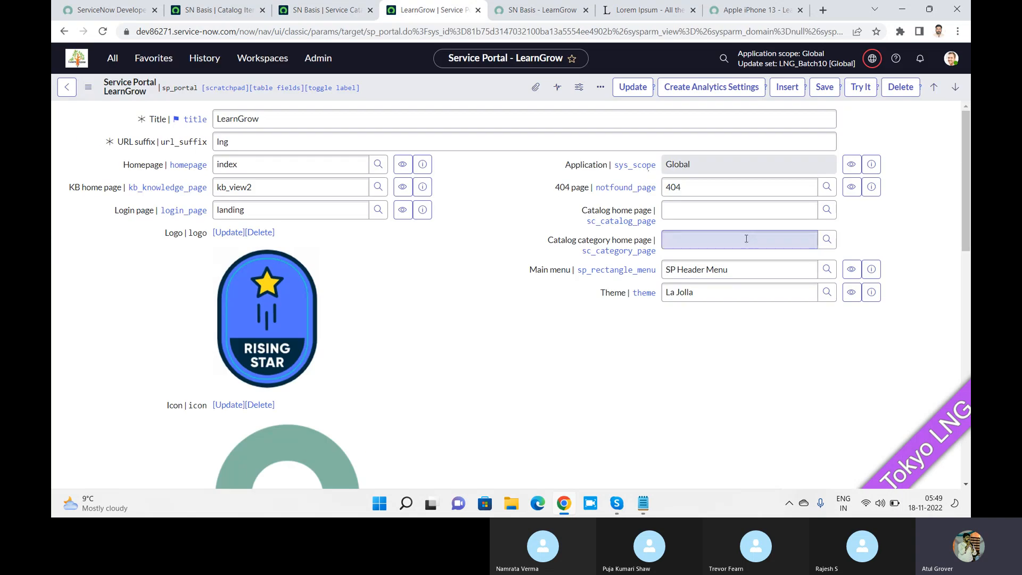
{"action": "left_click", "coordinate": [527, 11]}
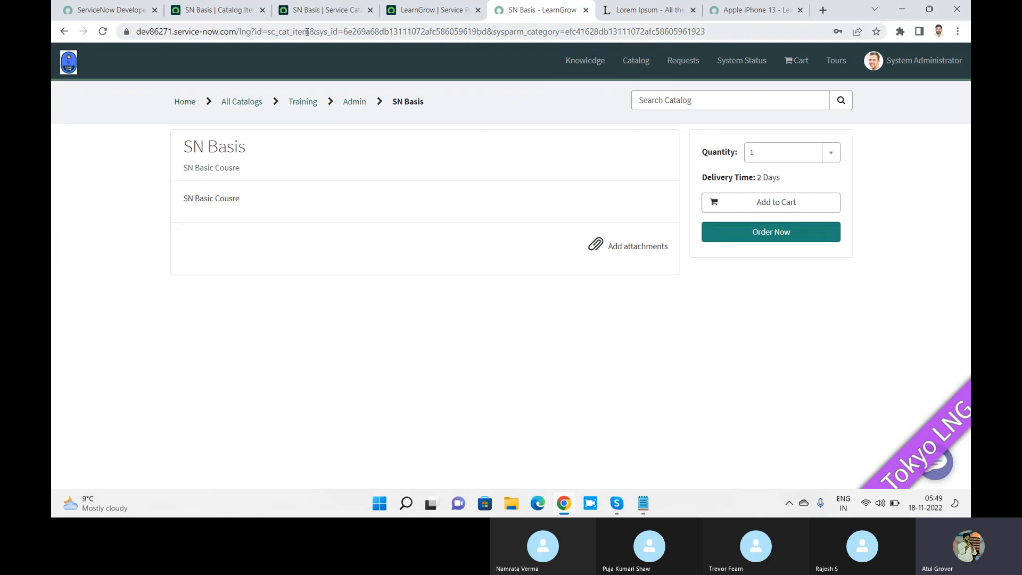
{"action": "left_click", "coordinate": [330, 11]}
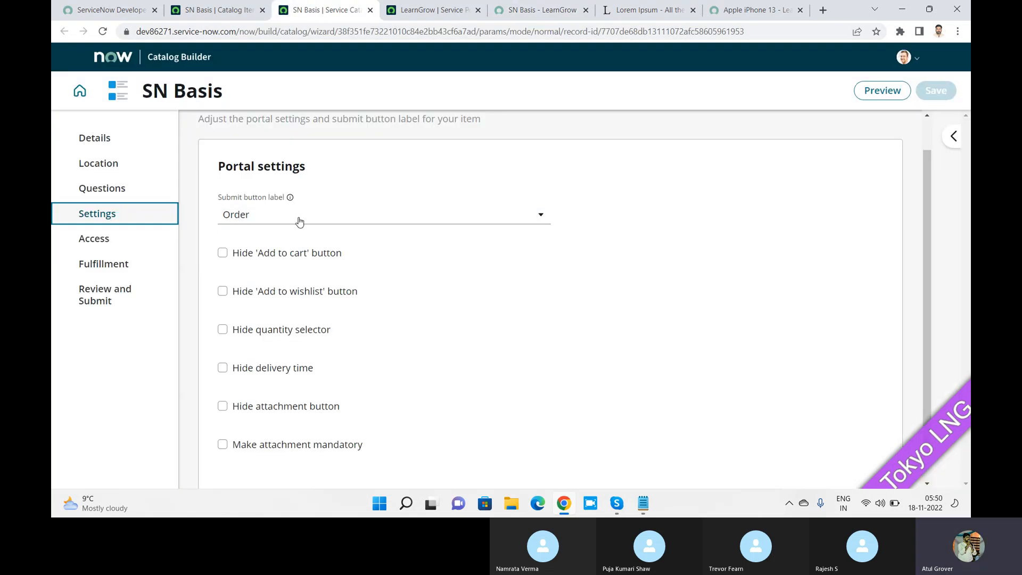
{"action": "left_click", "coordinate": [538, 10]}
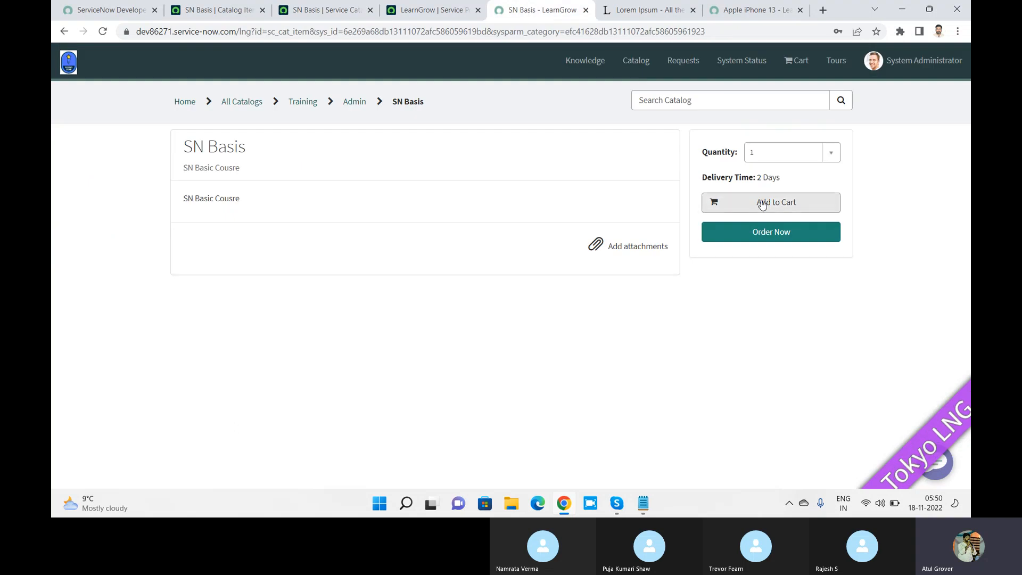
{"action": "left_click", "coordinate": [308, 6]}
- Set the submit button label to Request, hide the add-to-cart button, quantity selector, delivery time and attachment button, save, and continue to Access
{"action": "left_click", "coordinate": [230, 215]}
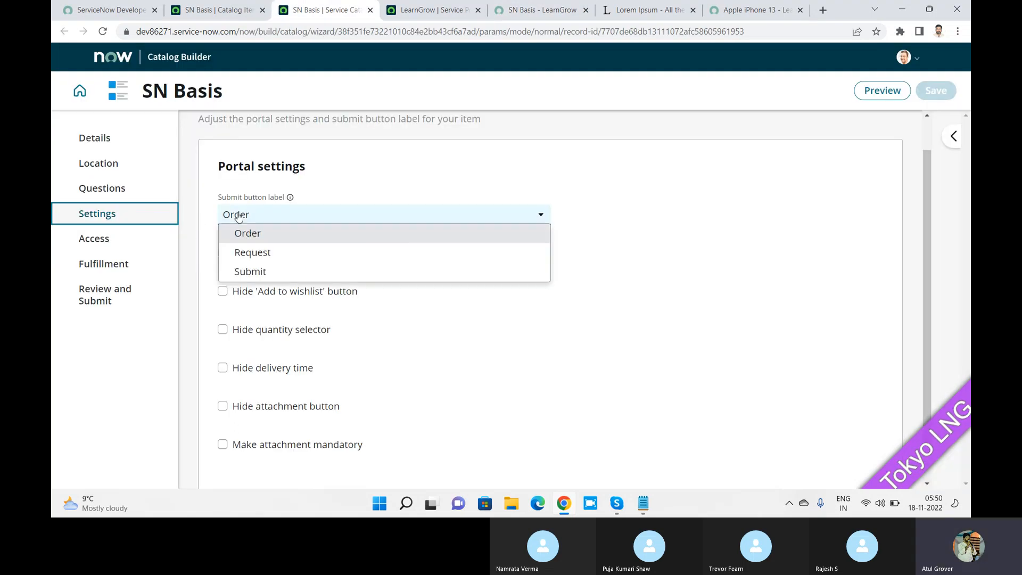
{"action": "left_click", "coordinate": [252, 252]}
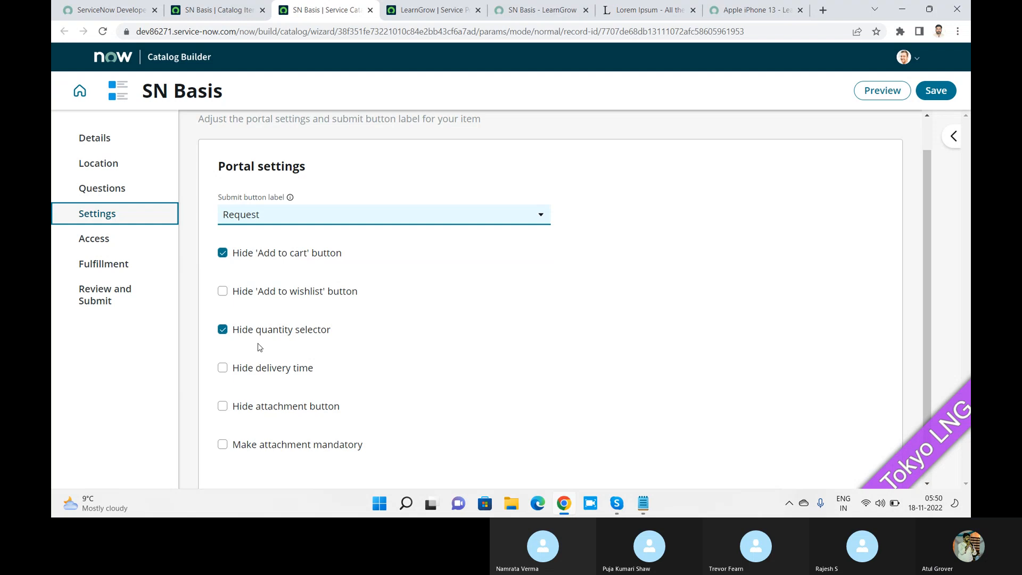
{"action": "left_click", "coordinate": [222, 367]}
{"action": "left_click", "coordinate": [223, 407]}
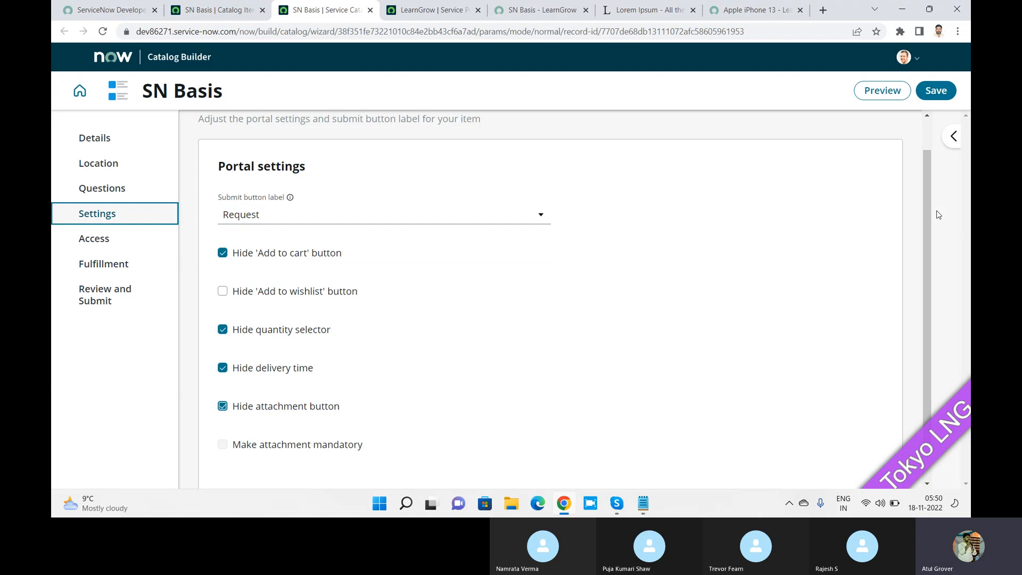
{"action": "left_click_drag", "start_coordinate": [930, 213], "coordinate": [930, 248]}
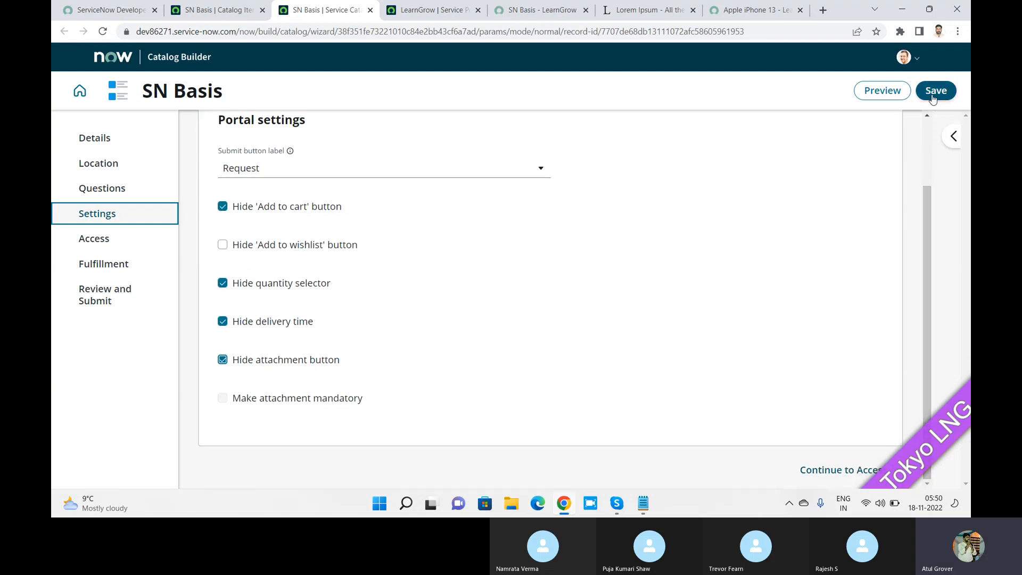
{"action": "left_click", "coordinate": [846, 469]}
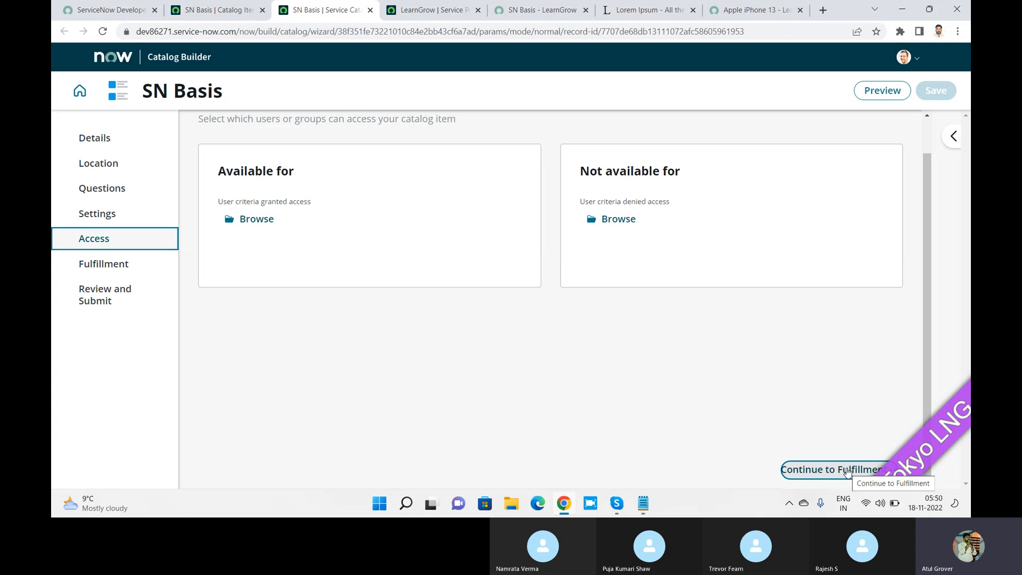
{"action": "key", "text": "alt+Tab"}
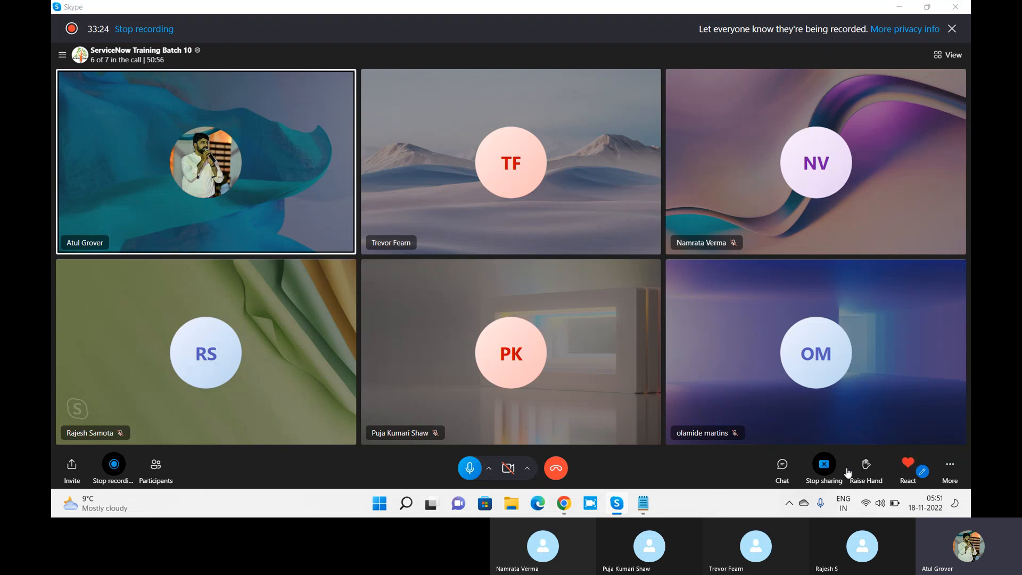
{"action": "key", "text": "alt+Tab"}
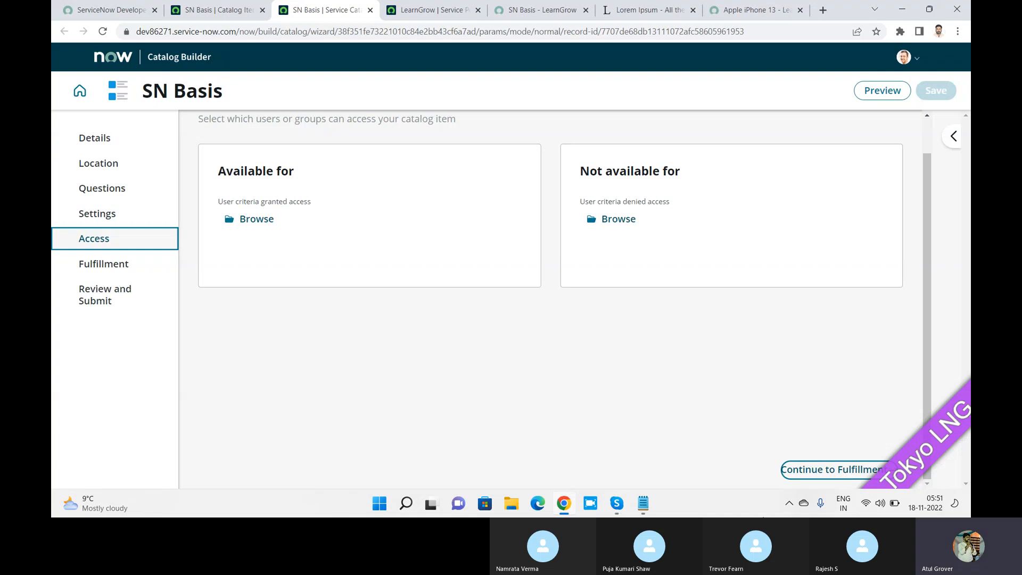
- Switch to File Explorer and open the Training_Master workbook from the Batch 10 folder
{"action": "left_click", "coordinate": [511, 503]}
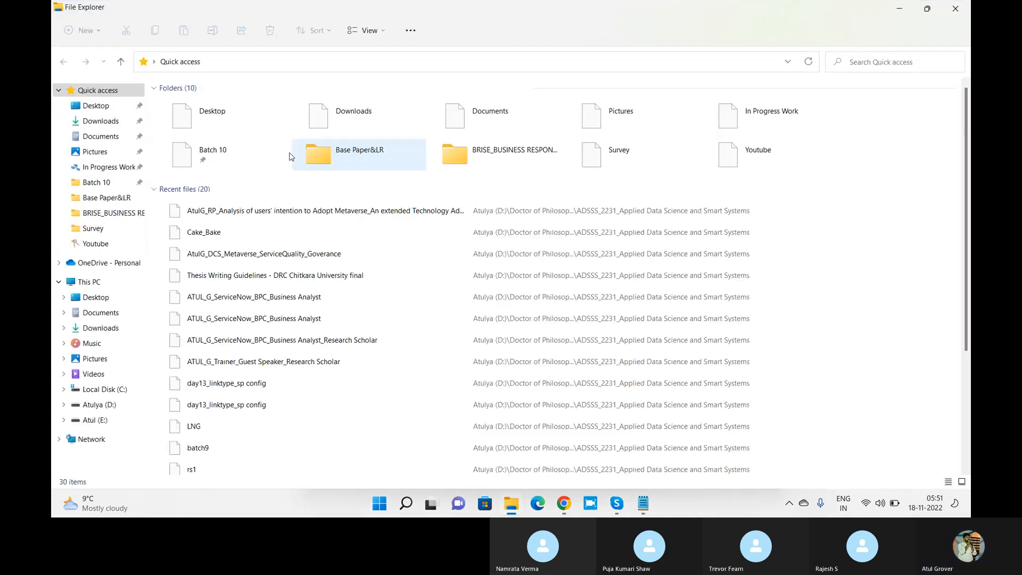
{"action": "left_click", "coordinate": [125, 182]}
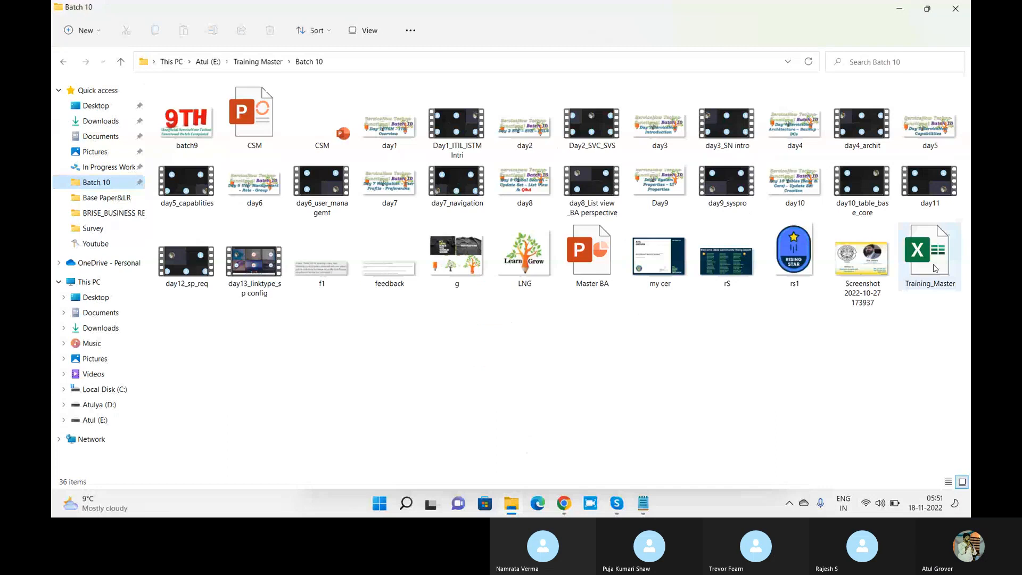
{"action": "left_click", "coordinate": [932, 274]}
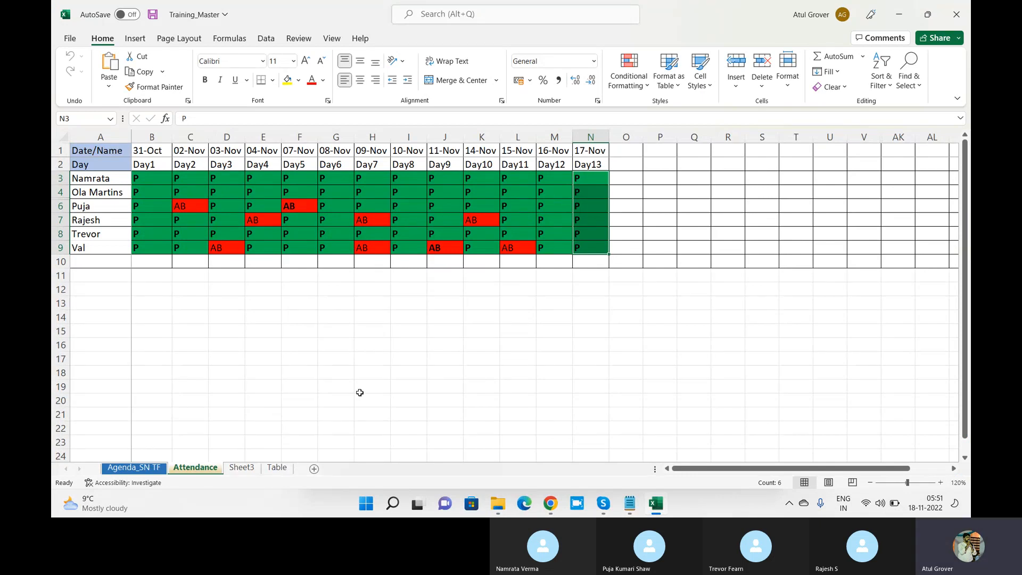
- Look through the Agenda_SN TF, Attendance, Sheet3 and Table sheets of the workbook
{"action": "left_click", "coordinate": [141, 457]}
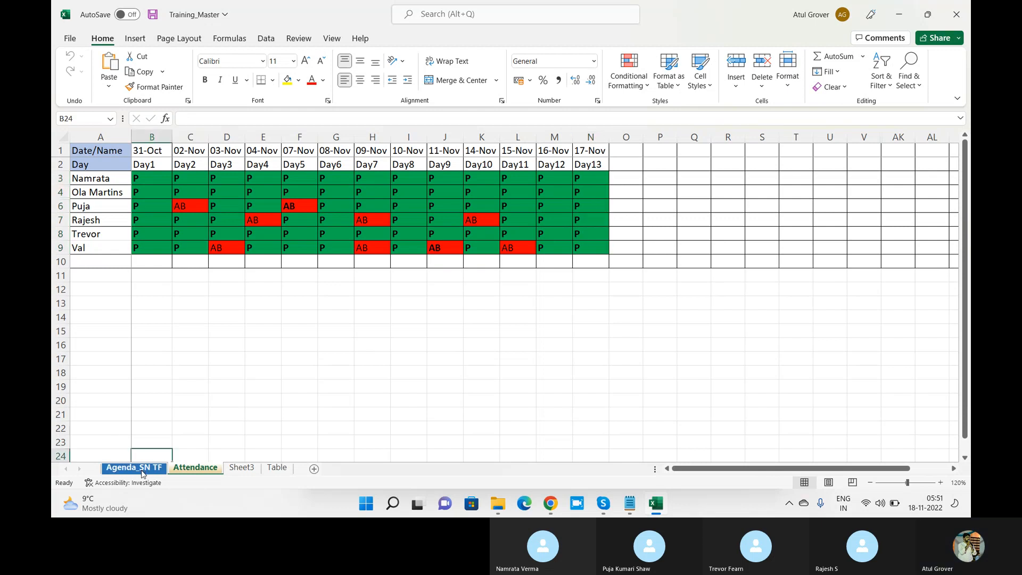
{"action": "left_click", "coordinate": [139, 468]}
{"action": "left_click", "coordinate": [176, 468]}
{"action": "left_click", "coordinate": [242, 469]}
{"action": "left_click", "coordinate": [266, 469]}
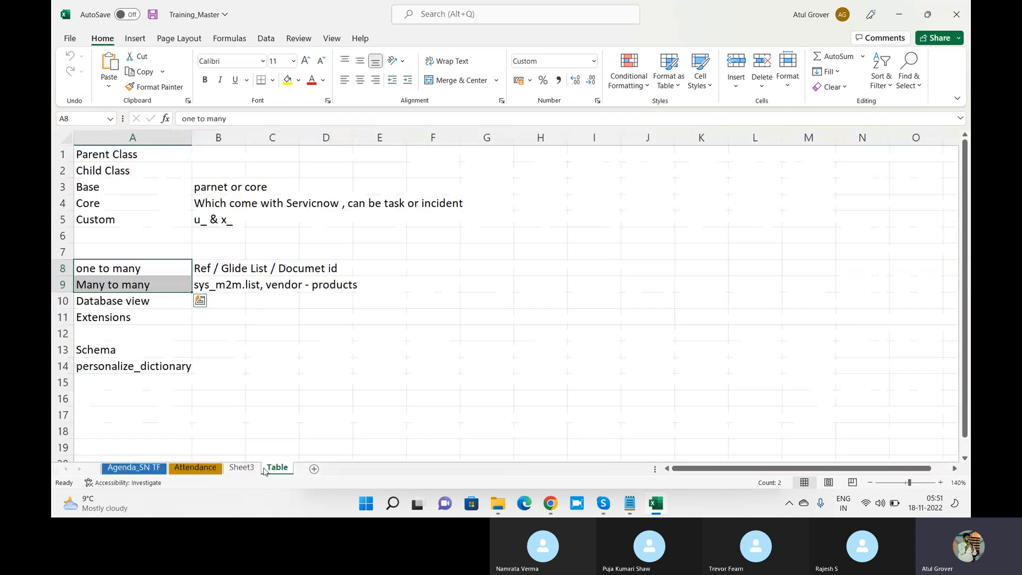
{"action": "left_click", "coordinate": [217, 468]}
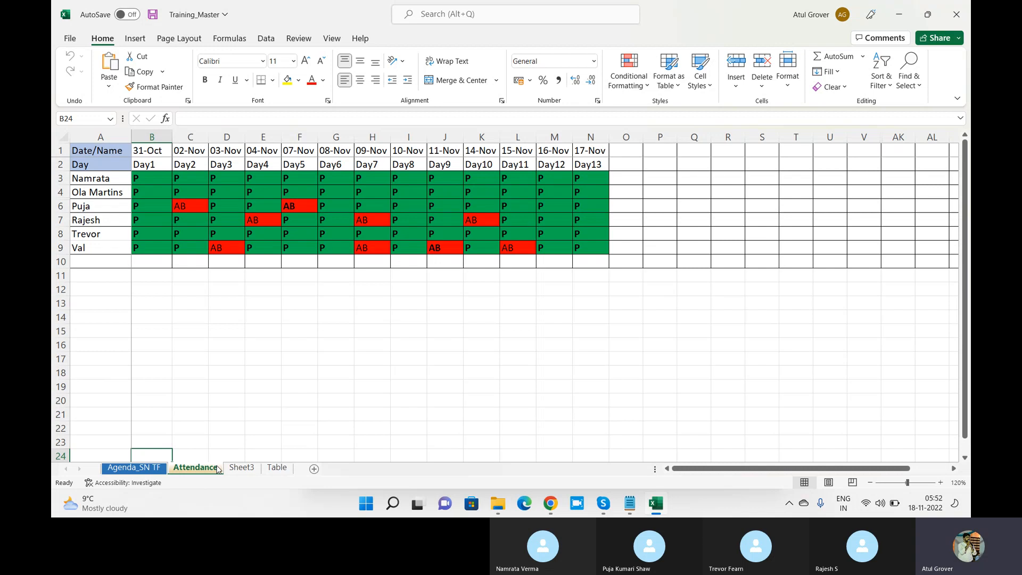
- Check the workbook's list of hidden sheets without unhiding any, and return to Catalog Builder in Chrome
{"action": "right_click", "coordinate": [218, 469]}
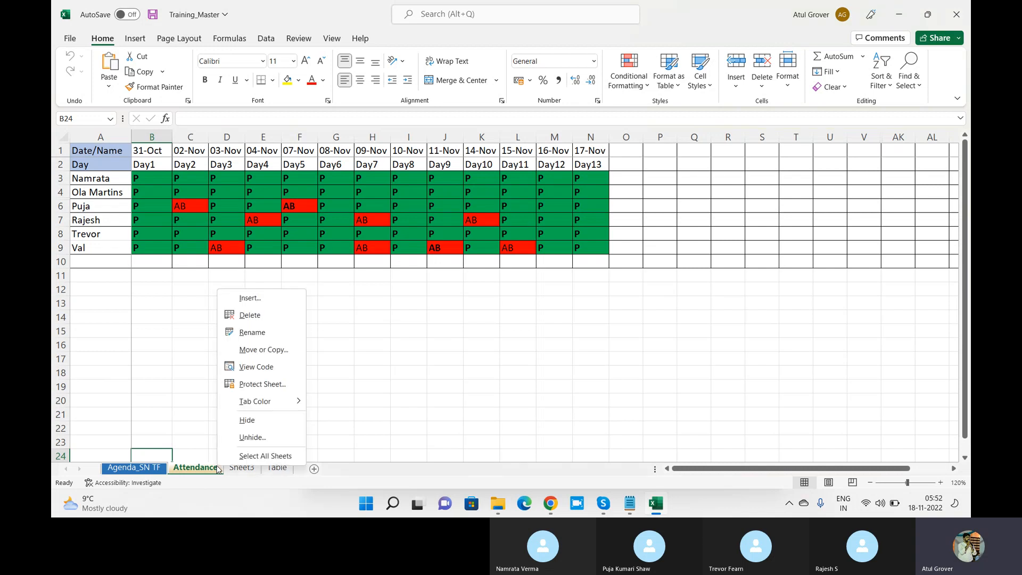
{"action": "left_click", "coordinate": [252, 438]}
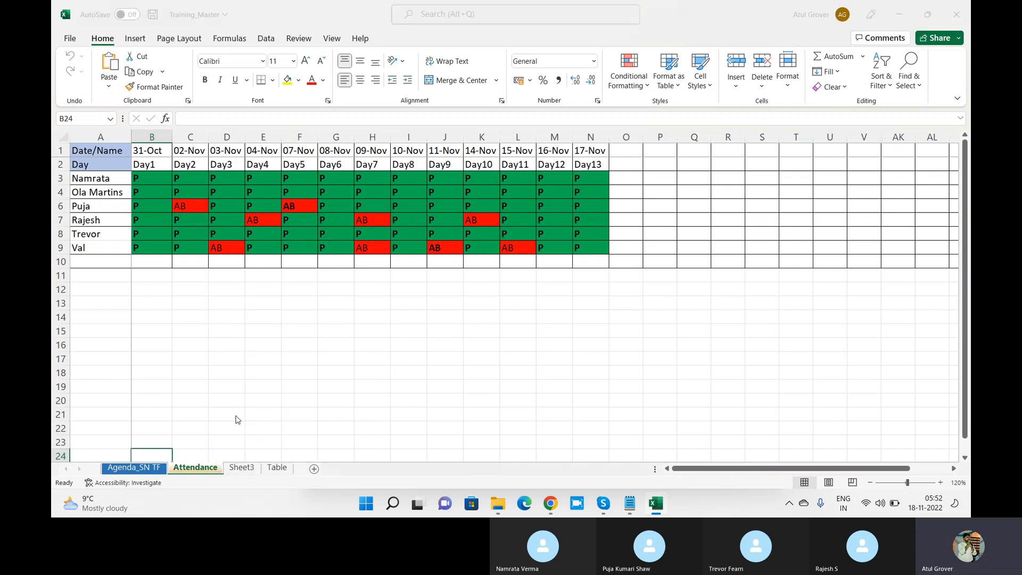
{"action": "left_click", "coordinate": [162, 413]}
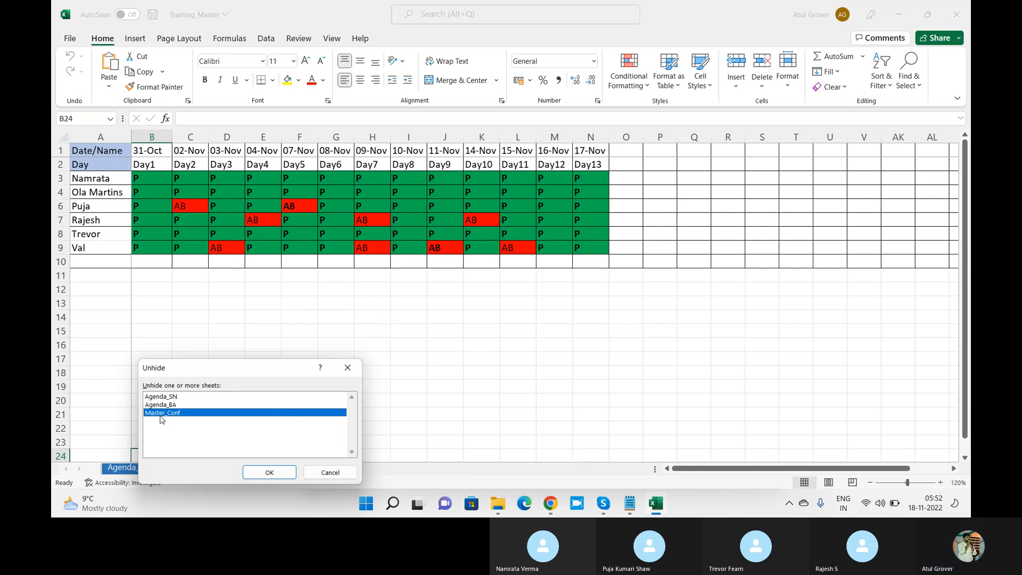
{"action": "left_click", "coordinate": [349, 367]}
{"action": "left_click", "coordinate": [550, 503]}
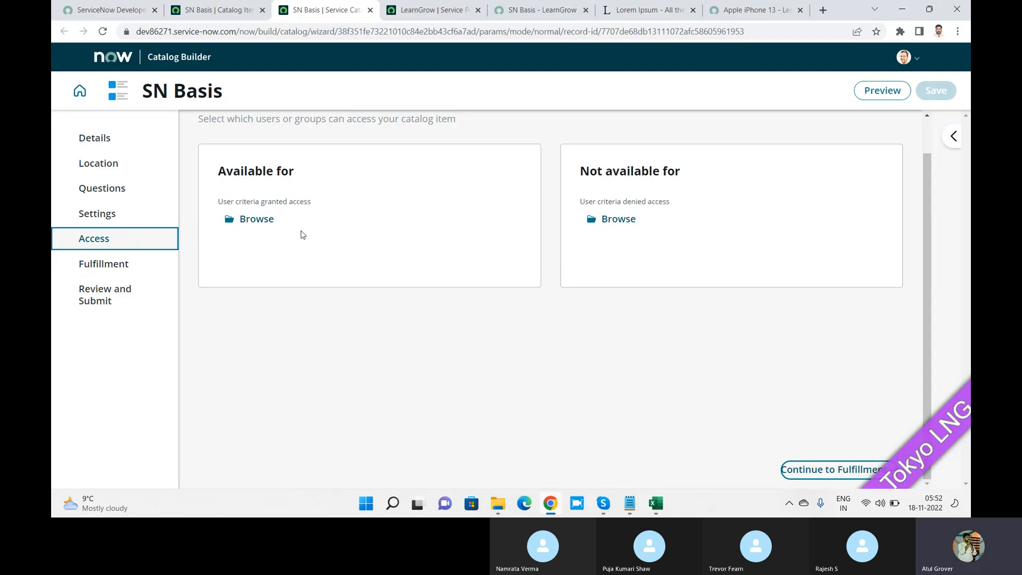
- Grant access to Users with 'Admin' Role, drop All ACME Corporation employees from the granted user criteria, and save the selections
{"action": "left_click", "coordinate": [257, 225]}
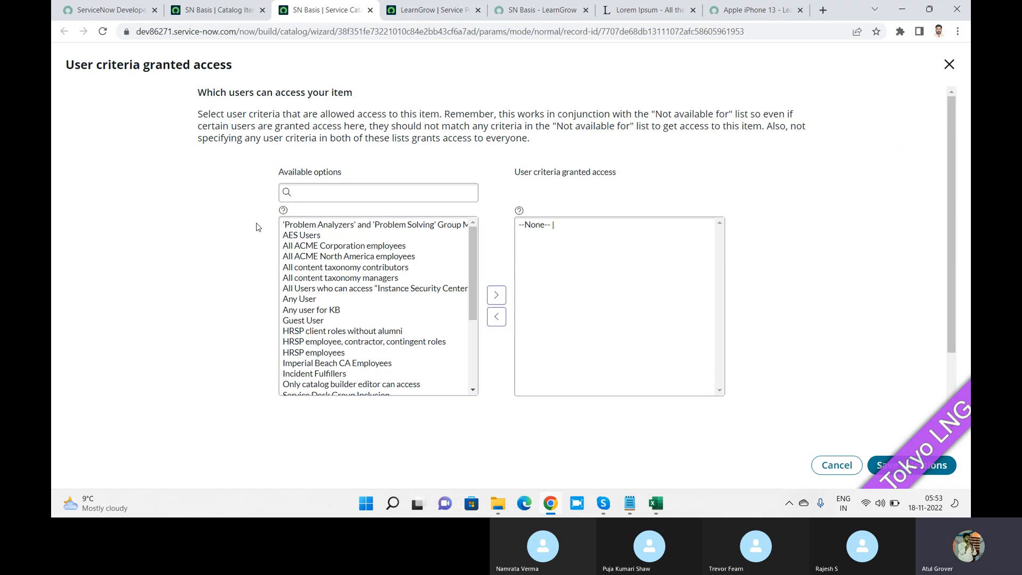
{"action": "left_click", "coordinate": [284, 237]}
{"action": "key", "text": "ctrl+a"}
{"action": "left_click", "coordinate": [320, 246]}
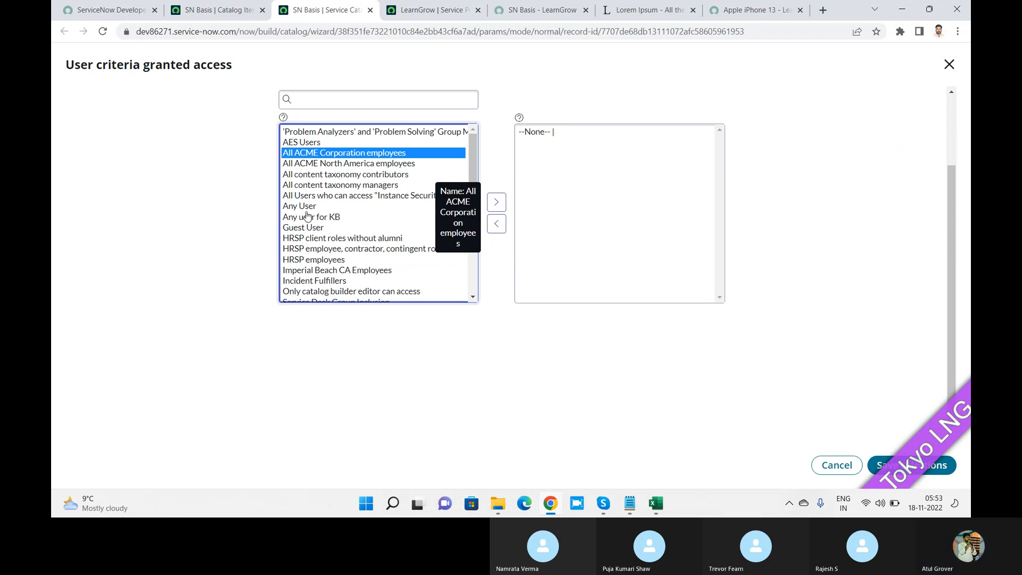
{"action": "left_click", "coordinate": [315, 250]}
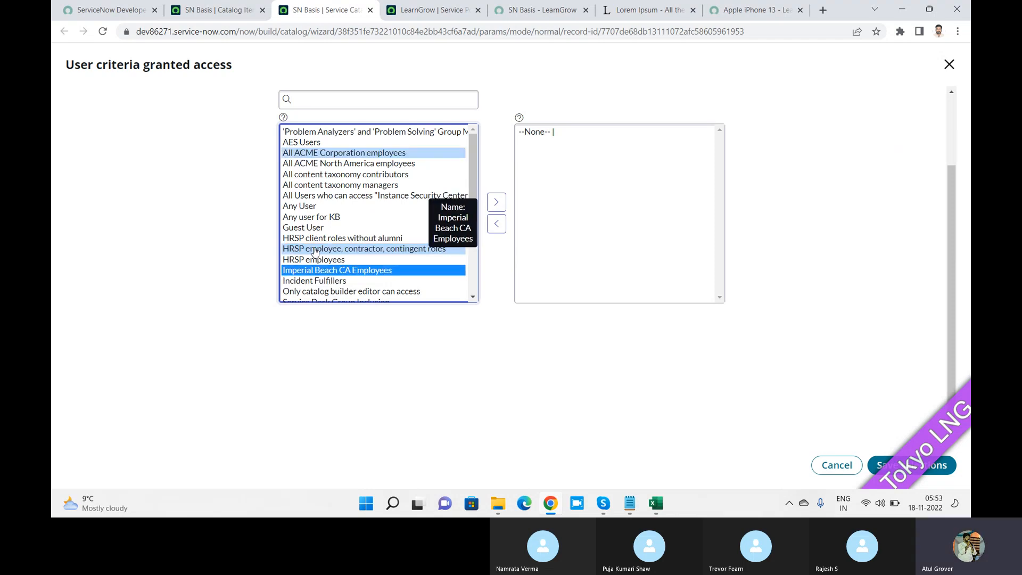
{"action": "left_click_drag", "start_coordinate": [477, 162], "coordinate": [477, 252]}
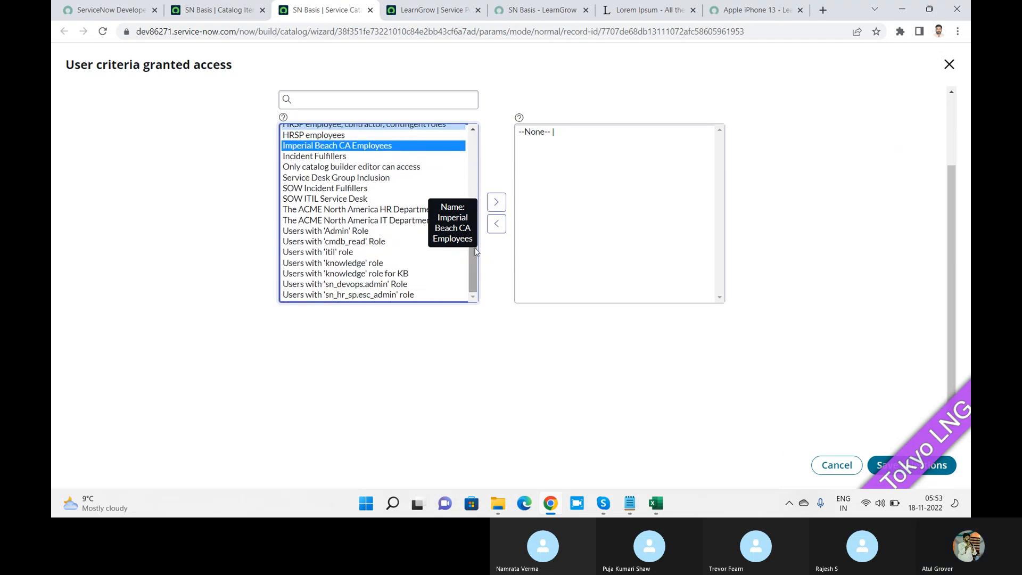
{"action": "left_click", "coordinate": [326, 253]}
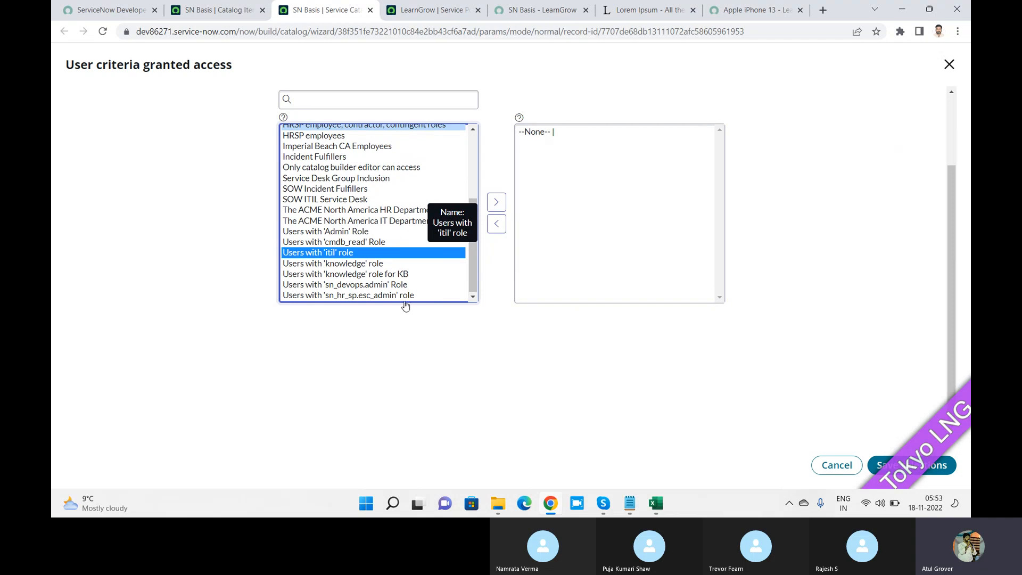
{"action": "left_click", "coordinate": [282, 353]}
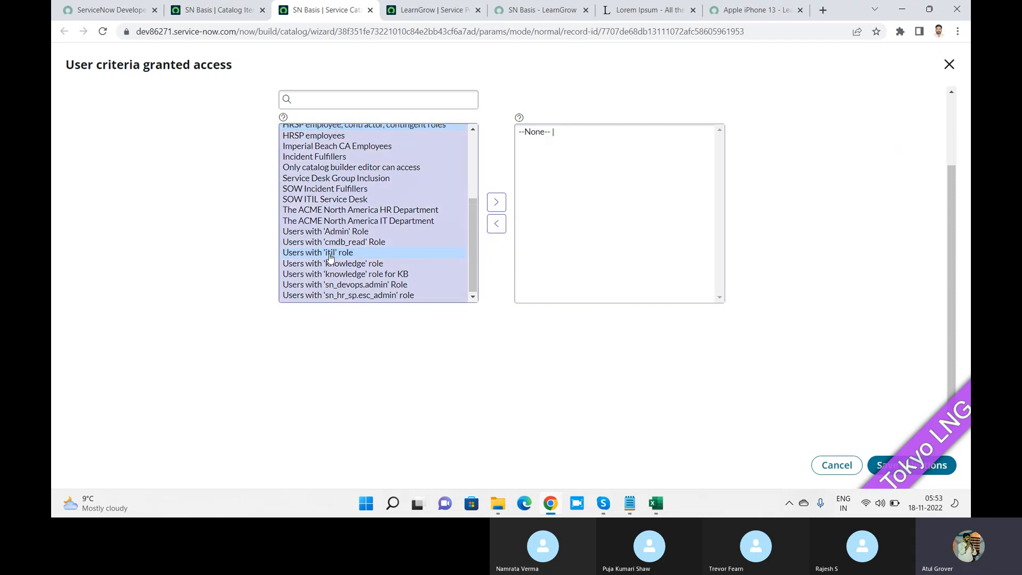
{"action": "left_click", "coordinate": [330, 254]}
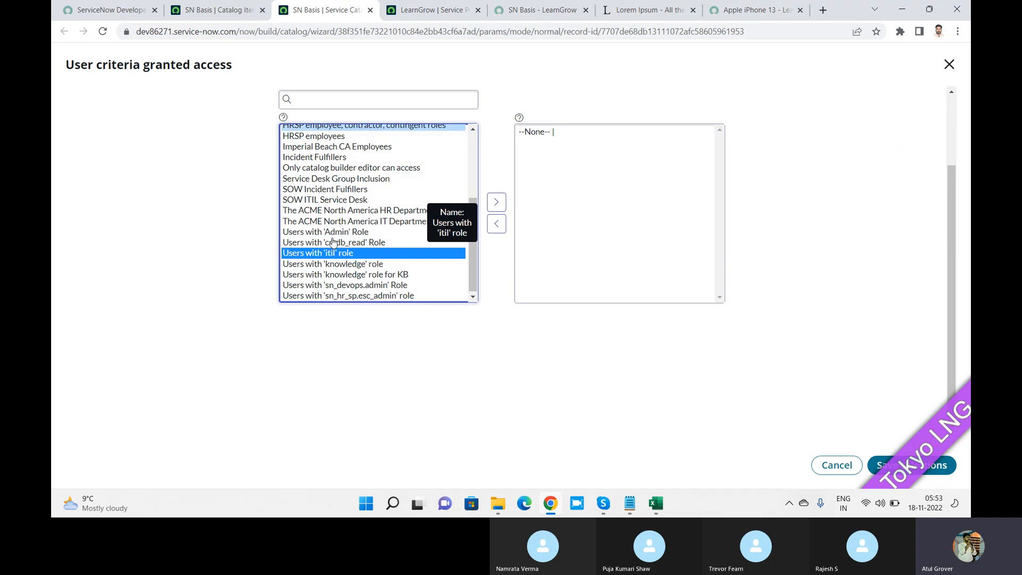
{"action": "left_click", "coordinate": [335, 235]}
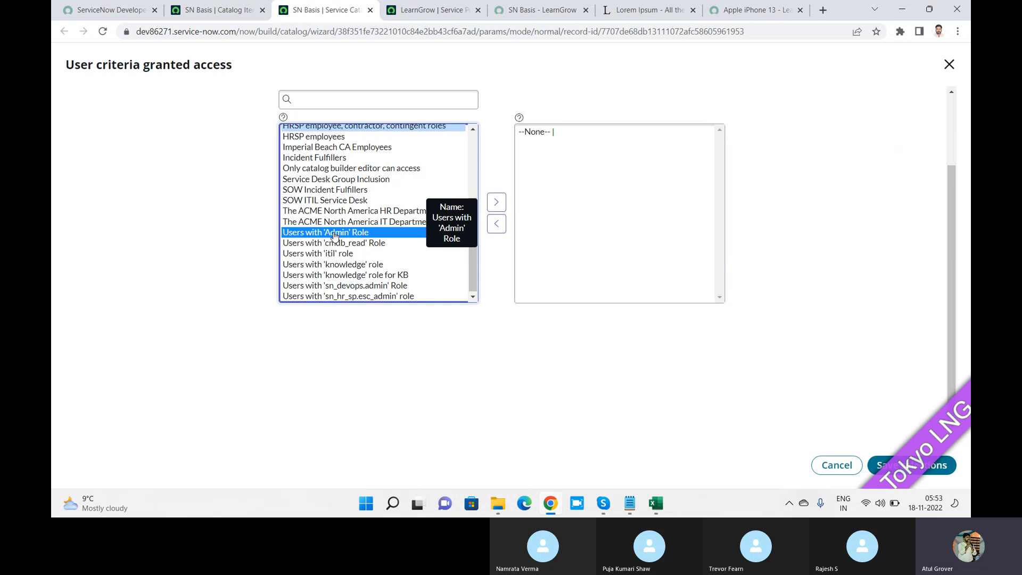
{"action": "left_click", "coordinate": [500, 207]}
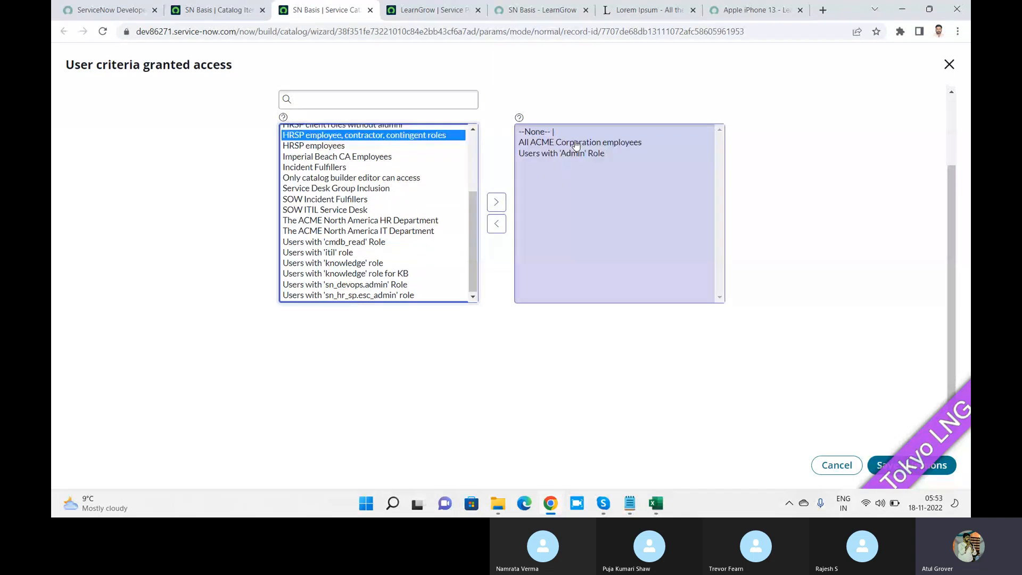
{"action": "double_click", "coordinate": [576, 143]}
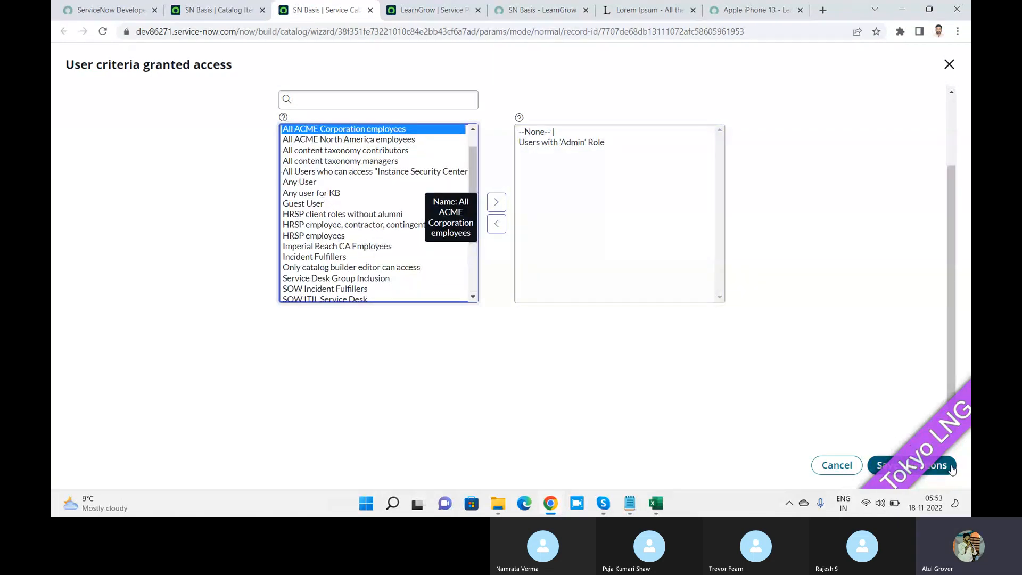
{"action": "left_click", "coordinate": [950, 466]}
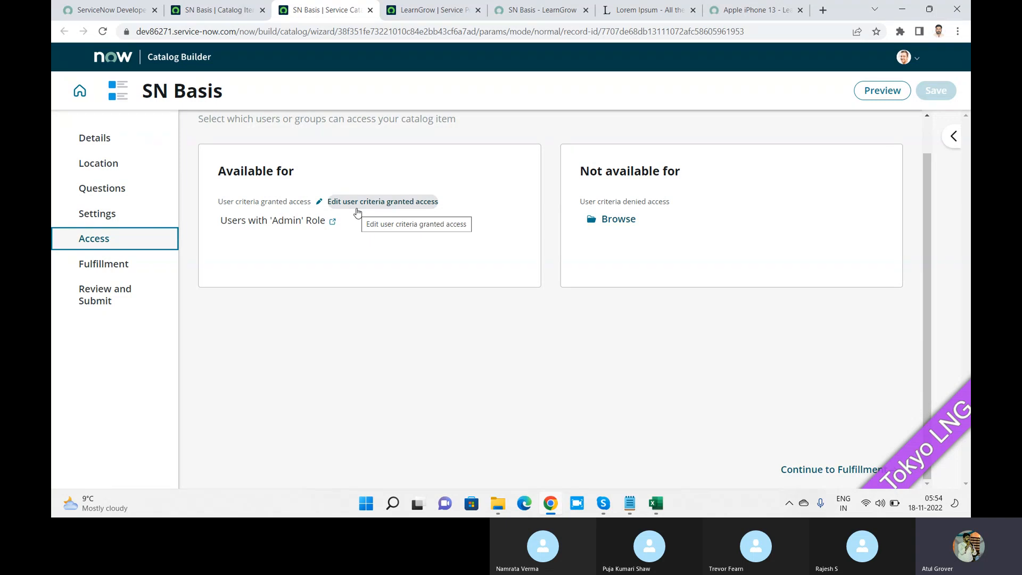
{"action": "key", "text": "alt+Tab"}
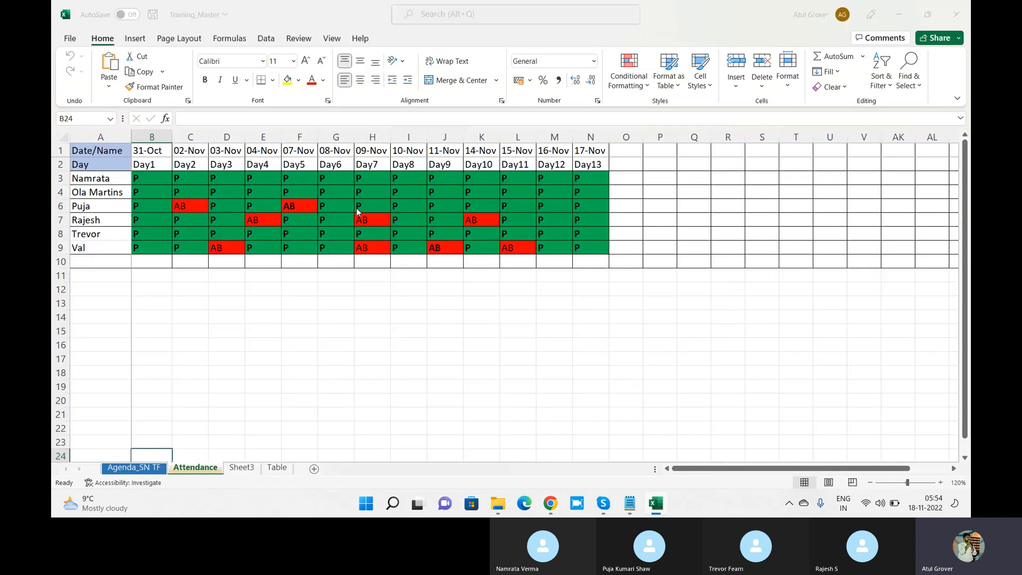
{"action": "key", "text": "alt+Tab"}
{"action": "key", "text": "alt+Tab"}
{"action": "key", "text": "alt+Tab"}
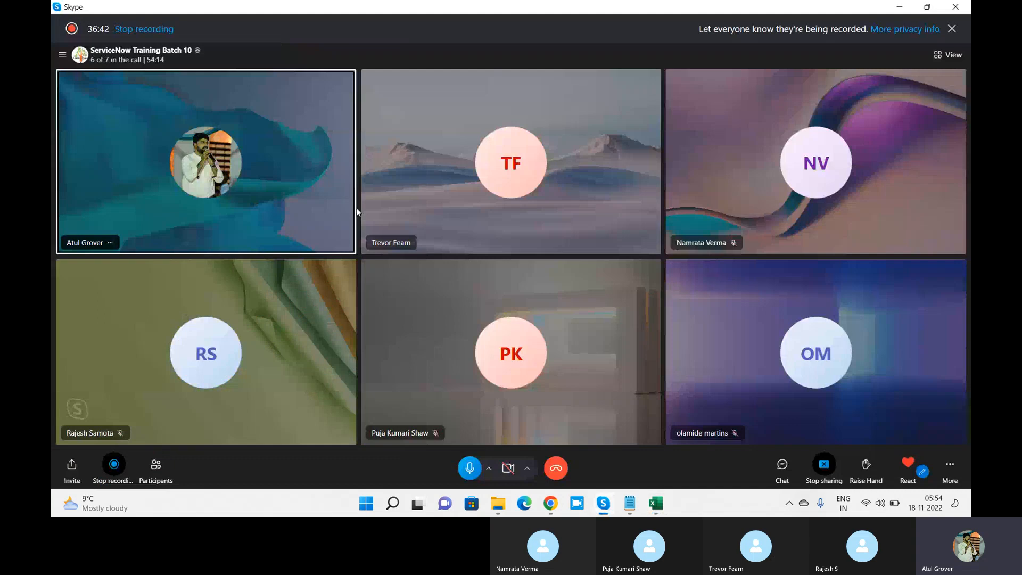
{"action": "key", "text": "alt+Tab"}
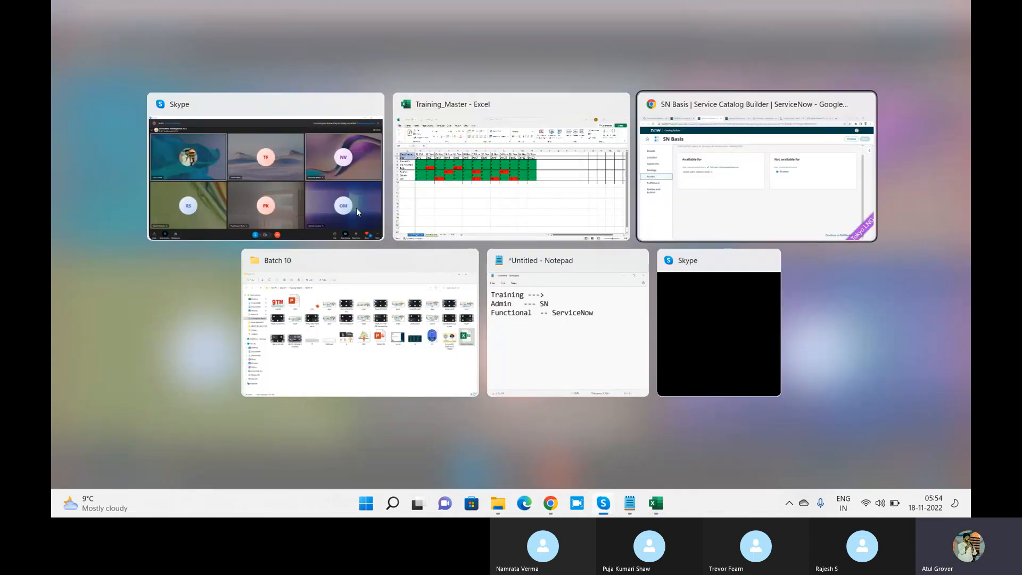
{"action": "key", "text": "alt+Tab"}
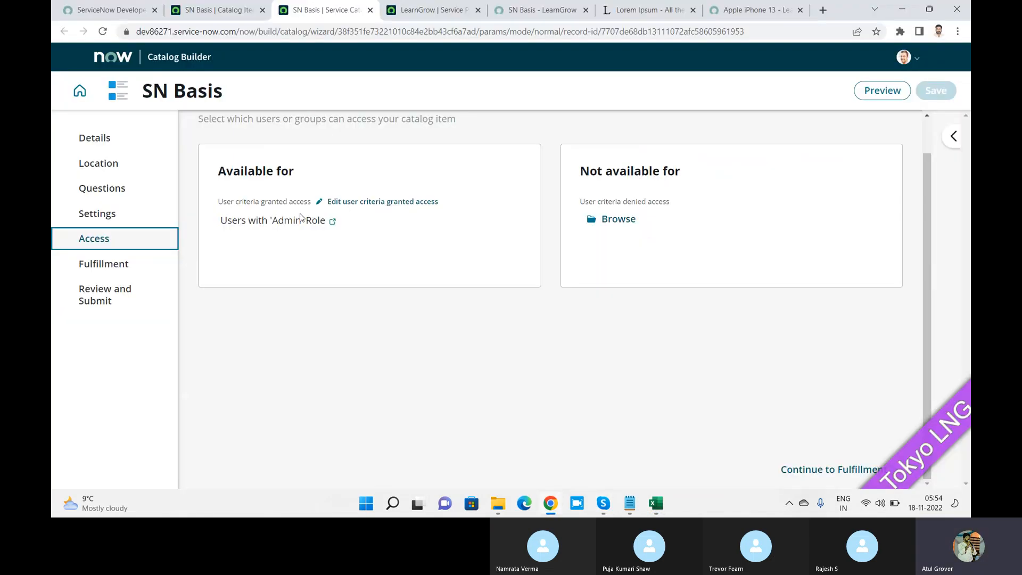
- Examine the Fulfillment page, and review the process engine, picture, pricing and portal settings on the SN Basis catalog item record
{"action": "left_click", "coordinate": [93, 266]}
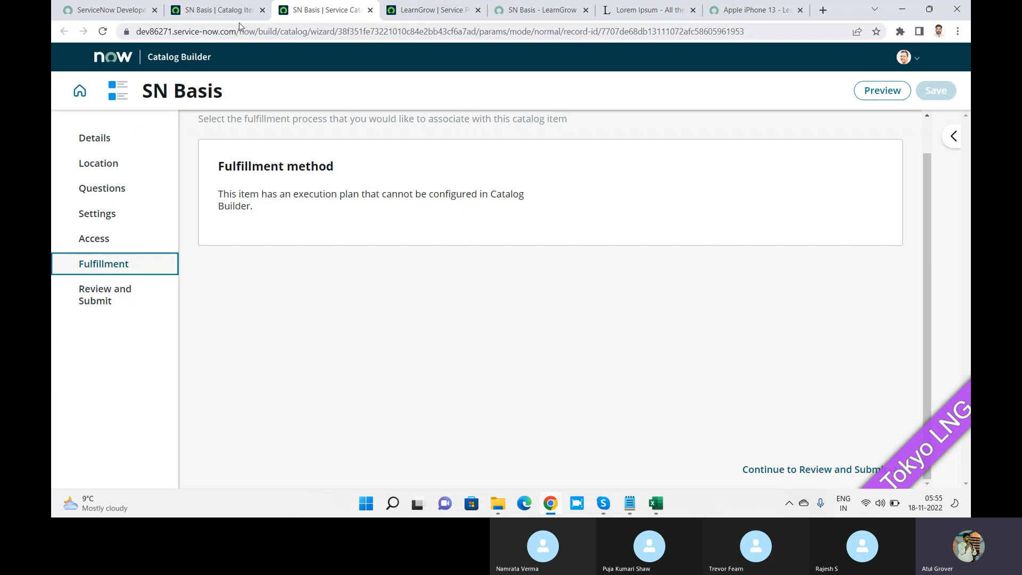
{"action": "left_click", "coordinate": [212, 12]}
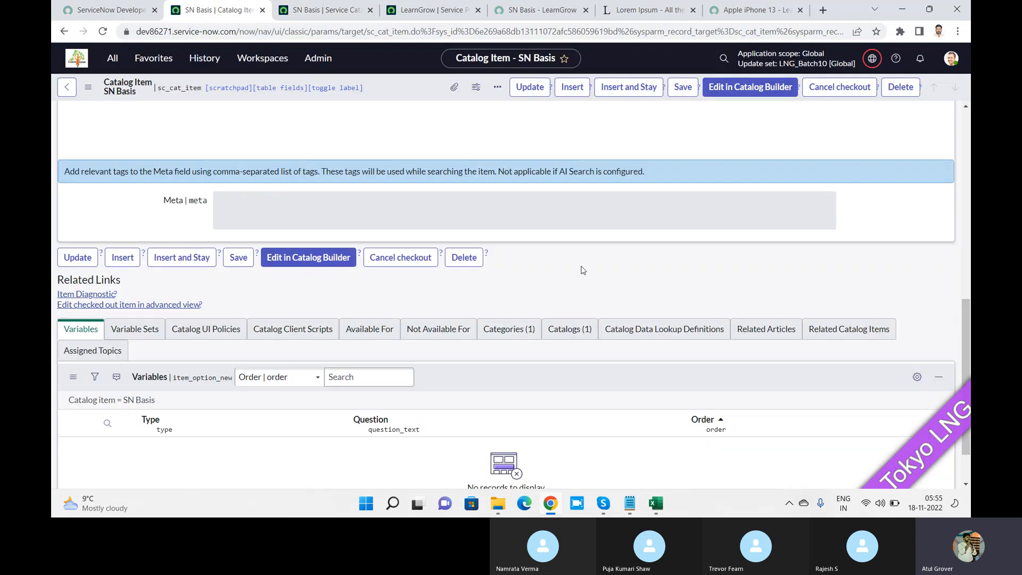
{"action": "left_click_drag", "start_coordinate": [965, 321], "coordinate": [939, 186]}
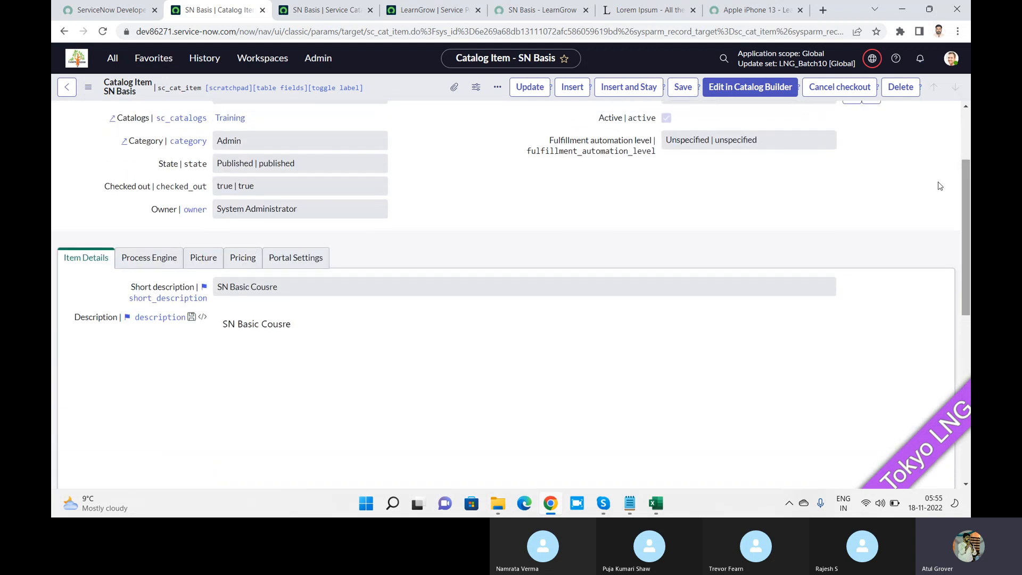
{"action": "left_click", "coordinate": [132, 263]}
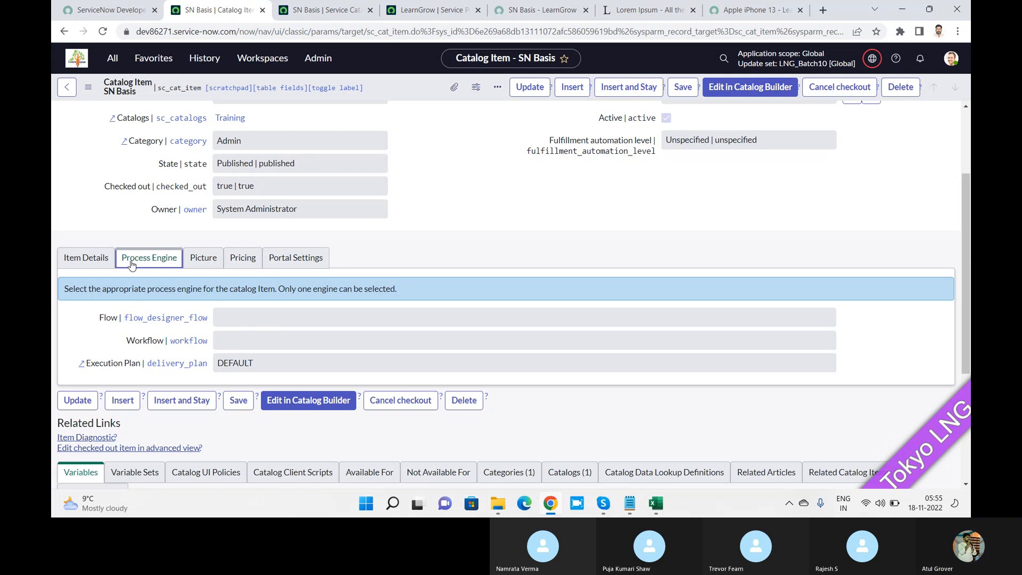
{"action": "left_click", "coordinate": [102, 258]}
{"action": "left_click", "coordinate": [143, 258]}
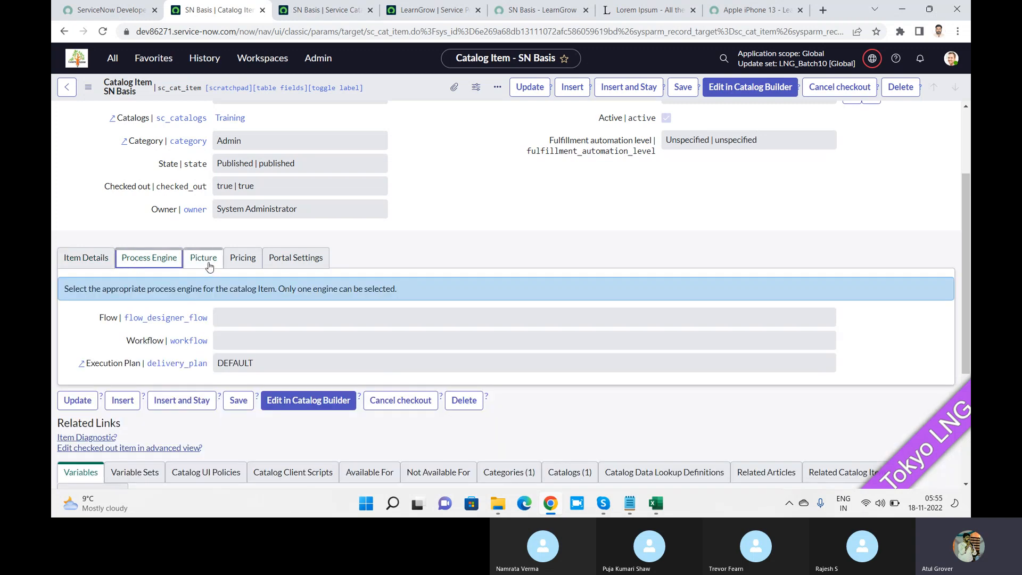
{"action": "left_click", "coordinate": [207, 260]}
{"action": "left_click", "coordinate": [243, 263]}
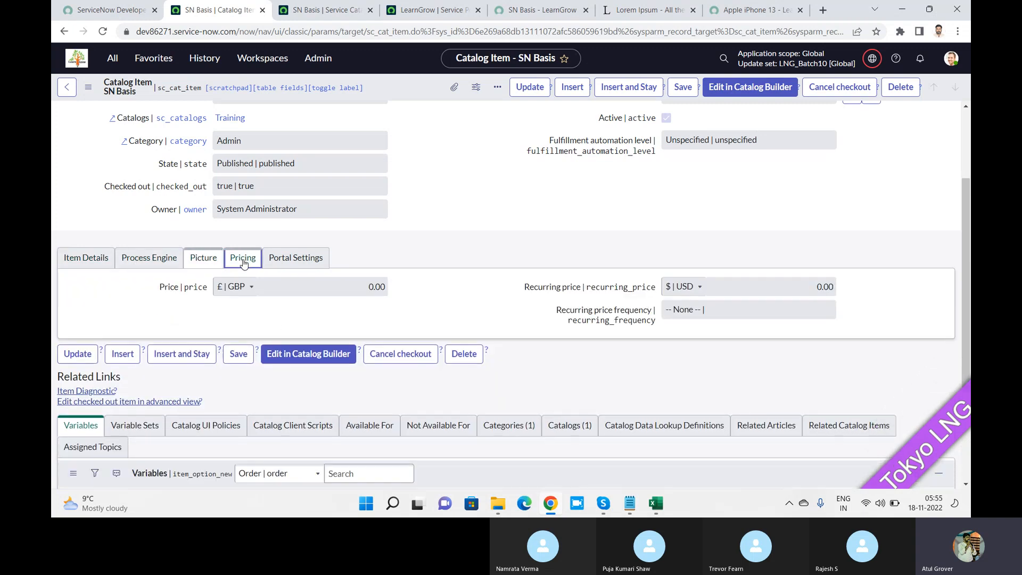
{"action": "left_click", "coordinate": [303, 261]}
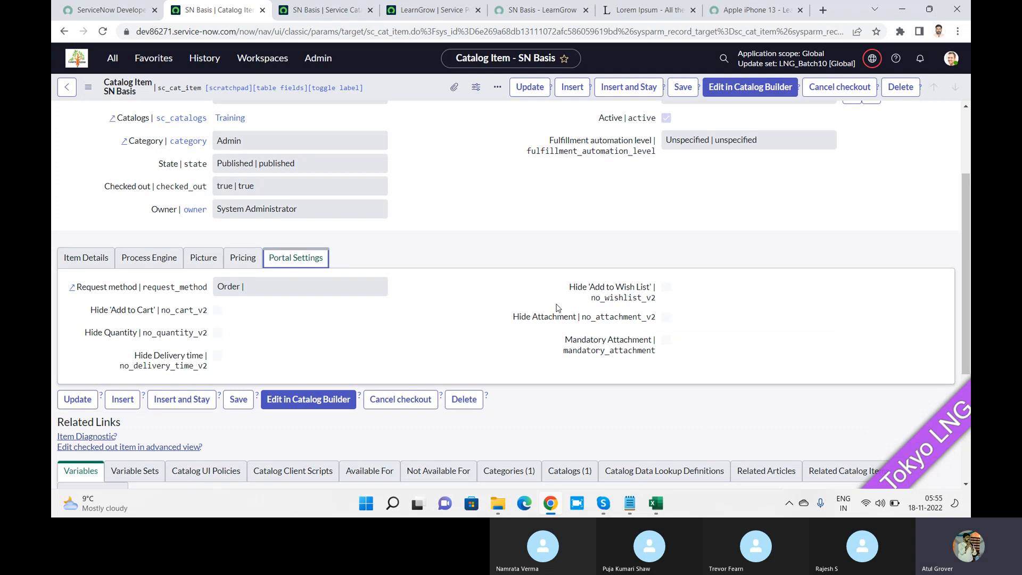
{"action": "left_click", "coordinate": [151, 261]}
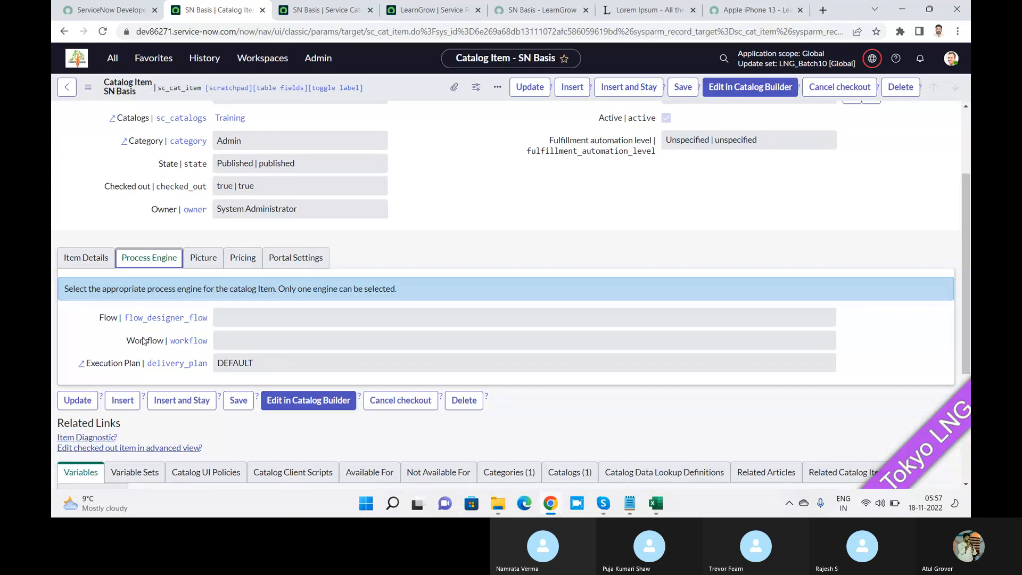
{"action": "key", "text": "alt+Tab"}
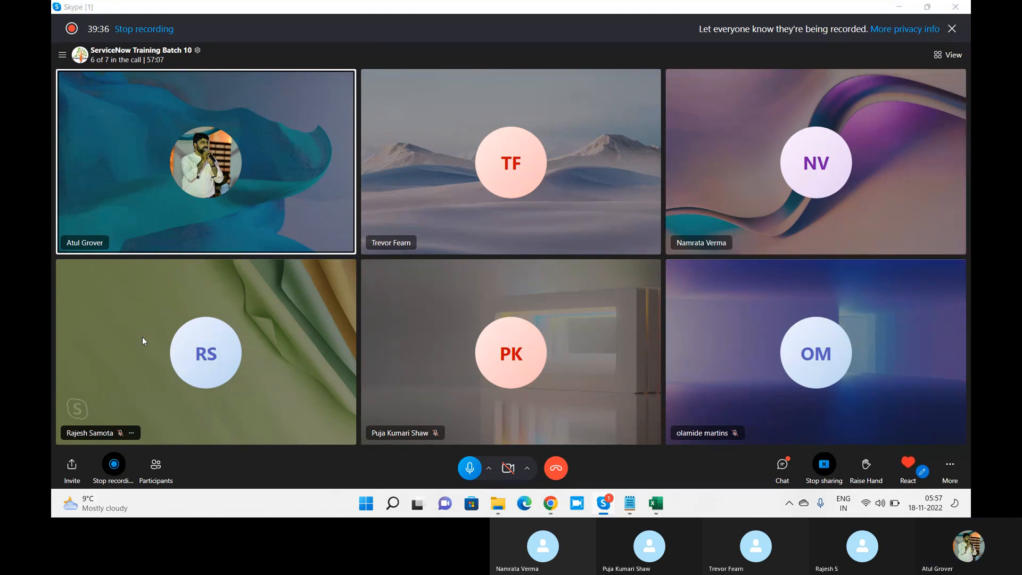
{"action": "key", "text": "alt+Tab"}
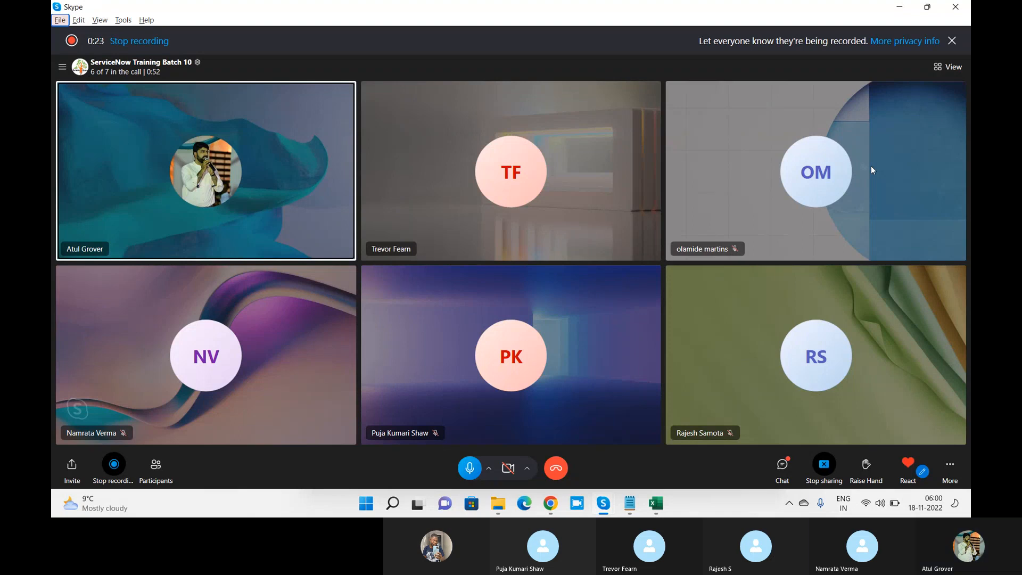
{"action": "key", "text": "alt+Tab"}
{"action": "key", "text": "alt+Tab"}
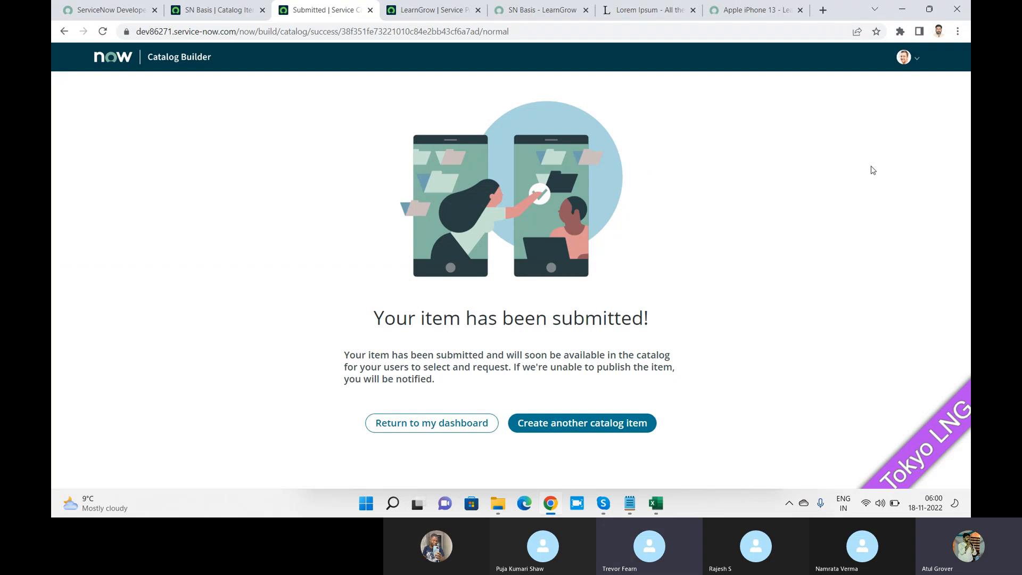
{"action": "key", "text": "alt+Tab"}
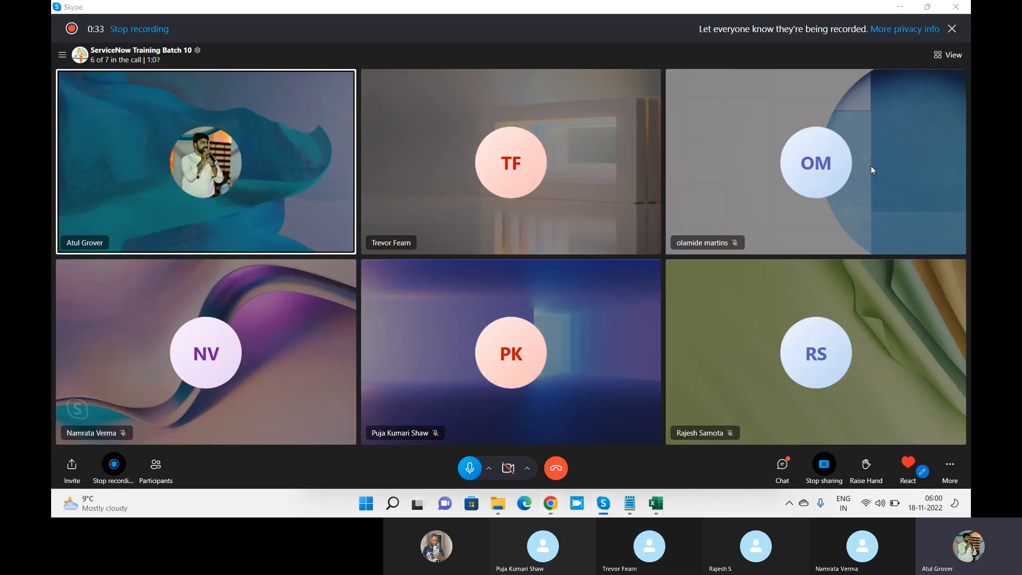
{"action": "key", "text": "alt+Tab"}
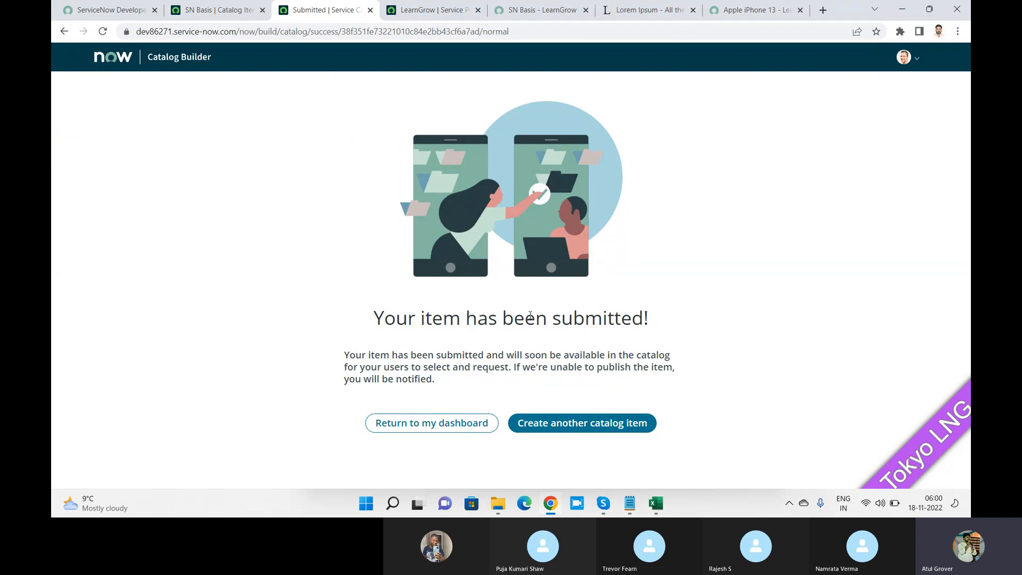
- Return to the Catalog Builder dashboard, and check the SN Basis item in its summary and on its reloaded LearnGrow portal page
{"action": "left_click", "coordinate": [450, 434]}
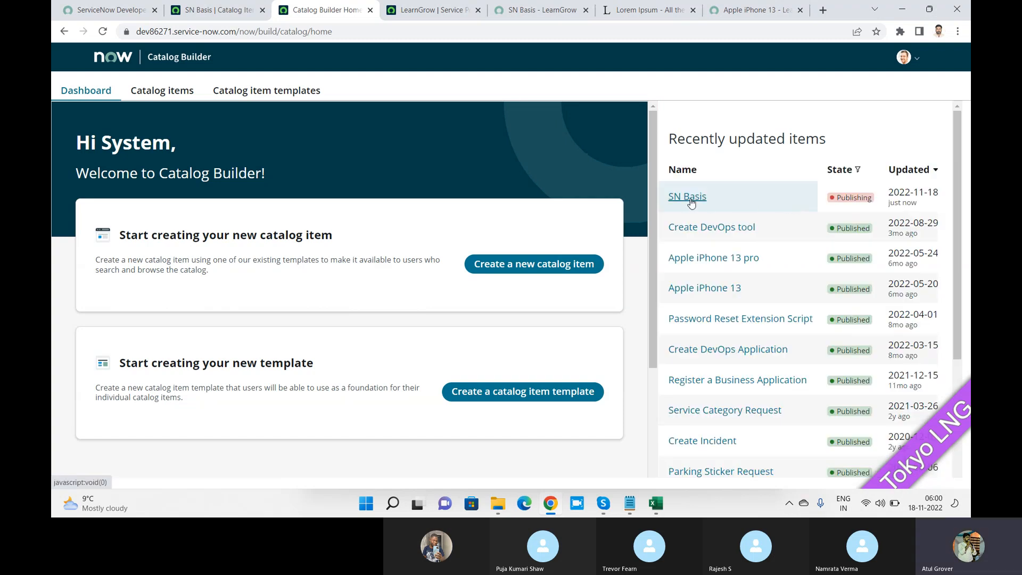
{"action": "left_click", "coordinate": [687, 197]}
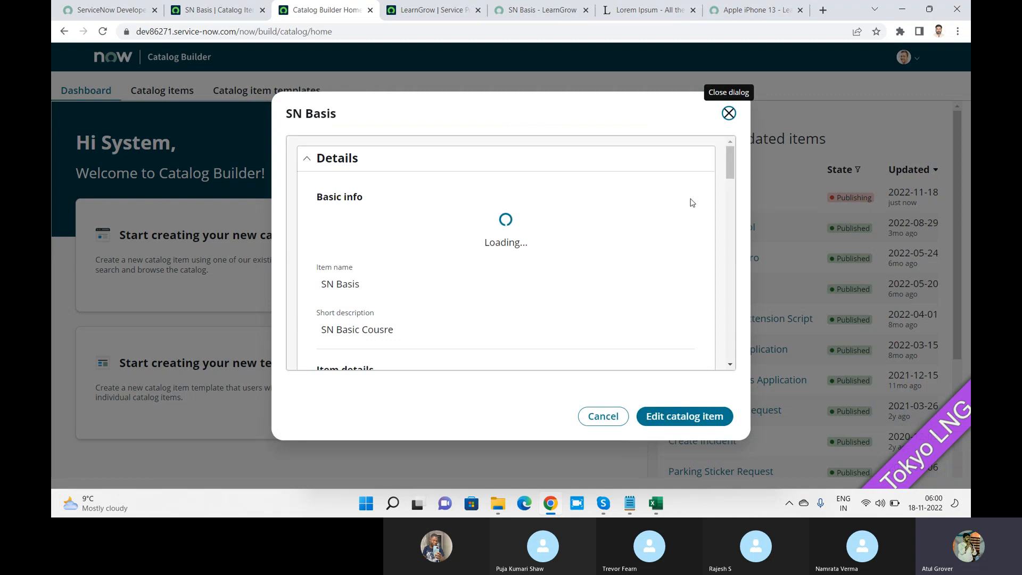
{"action": "left_click", "coordinate": [728, 115]}
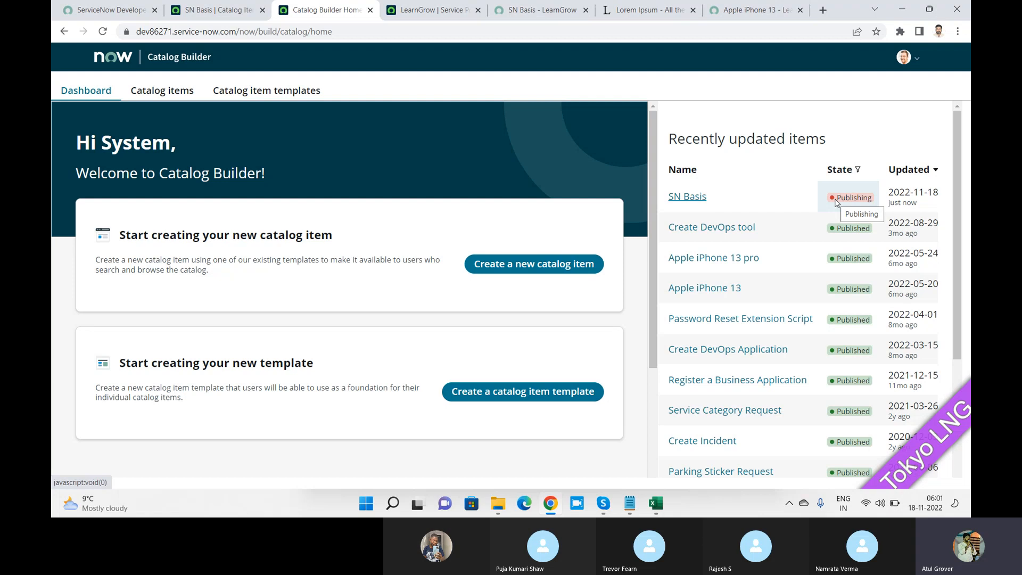
{"action": "left_click", "coordinate": [540, 10]}
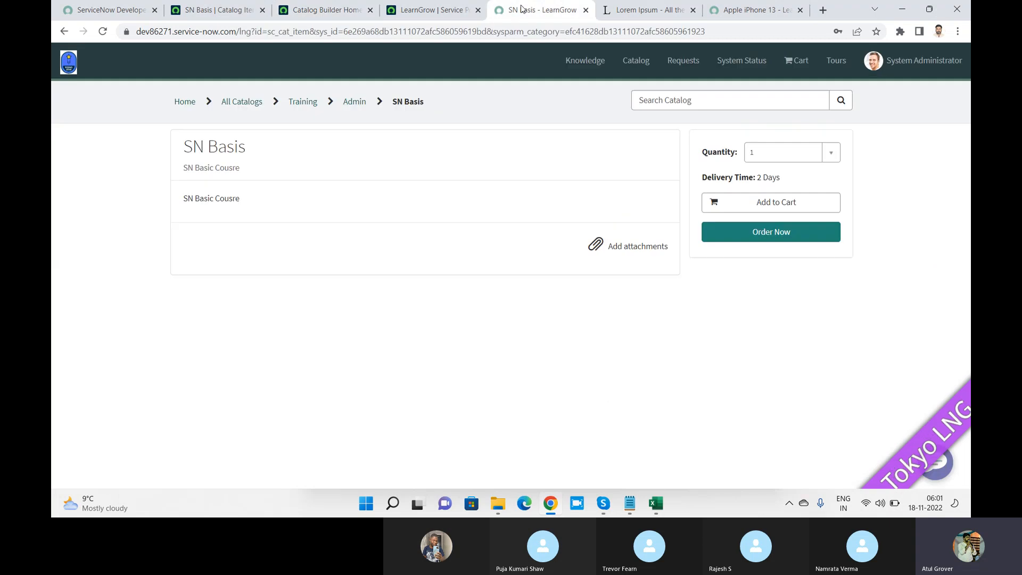
{"action": "left_click", "coordinate": [104, 32]}
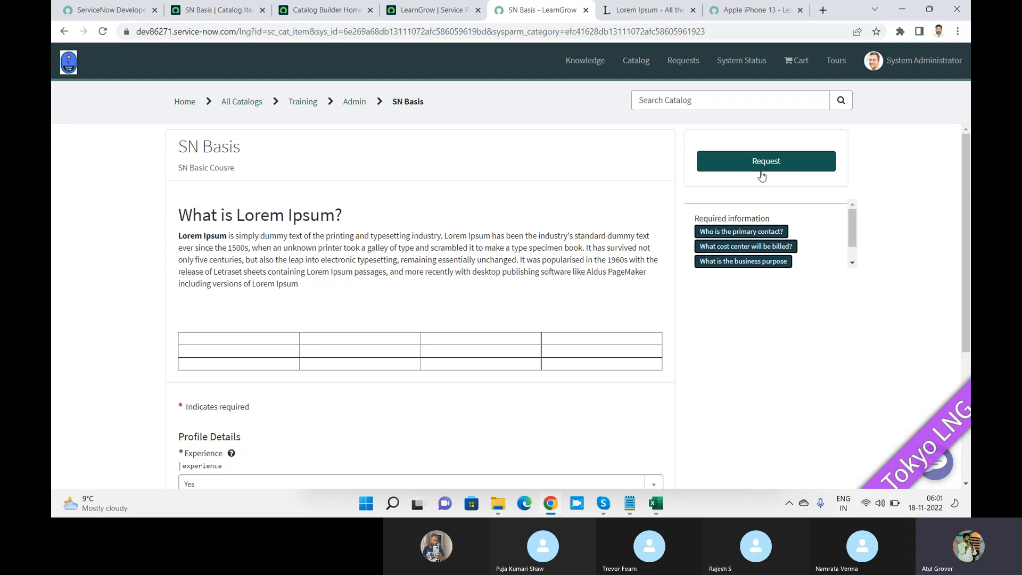
- Open the SN Basis item for editing from the Catalog Builder dashboard and check its Fulfillment page
{"action": "key", "text": "ctrl+3"}
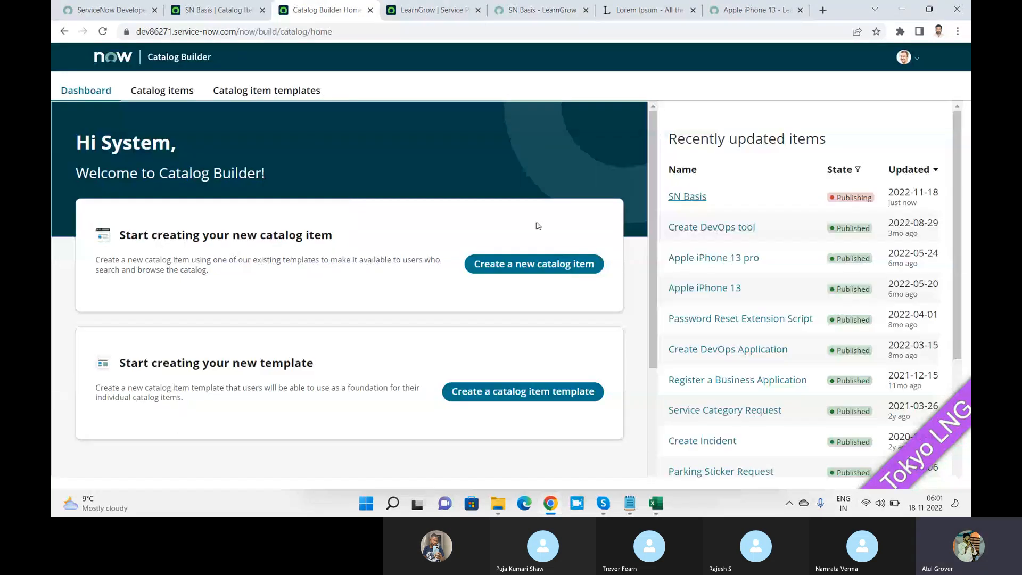
{"action": "left_click", "coordinate": [677, 200]}
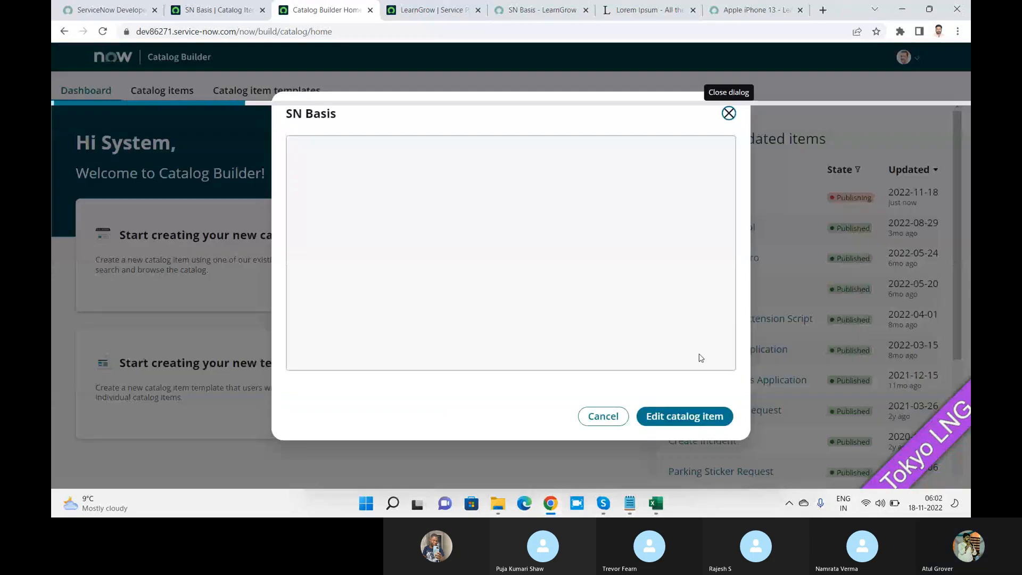
{"action": "left_click", "coordinate": [684, 416]}
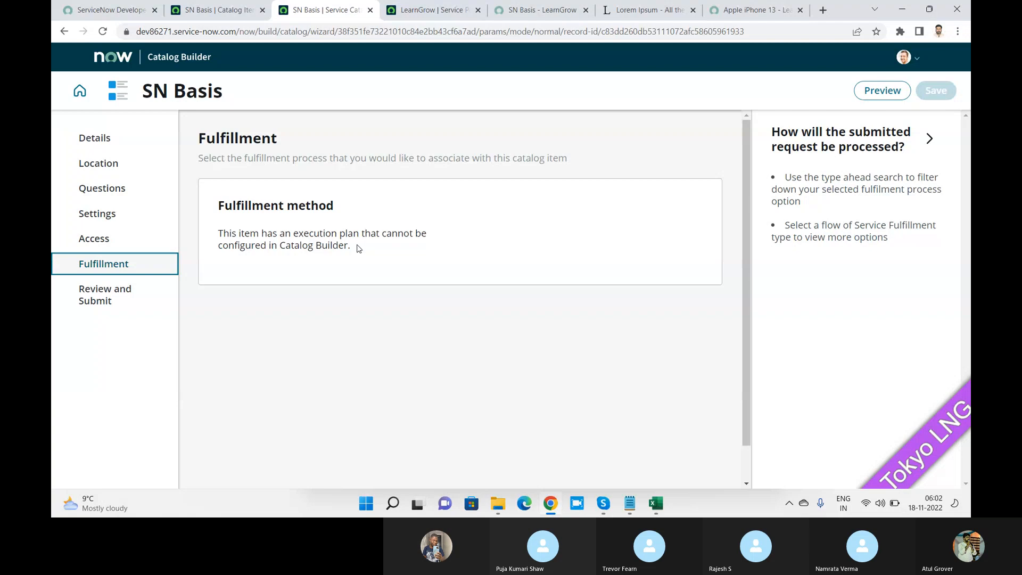
- Reload the SN Basis catalog item record and review its checkout state and process engine fields
{"action": "left_click", "coordinate": [213, 9]}
{"action": "left_click", "coordinate": [103, 31]}
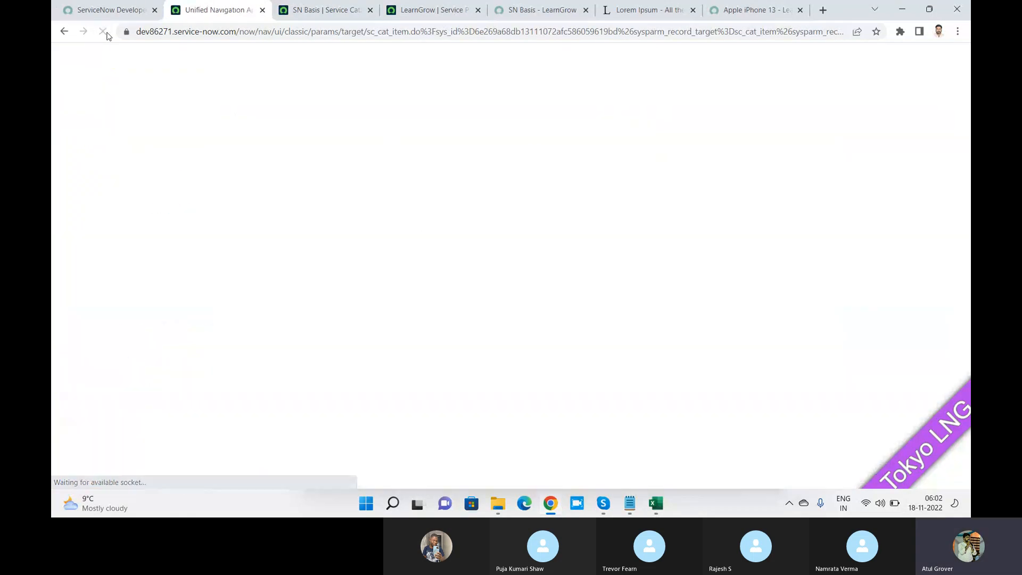
{"action": "key", "text": "alt+Tab"}
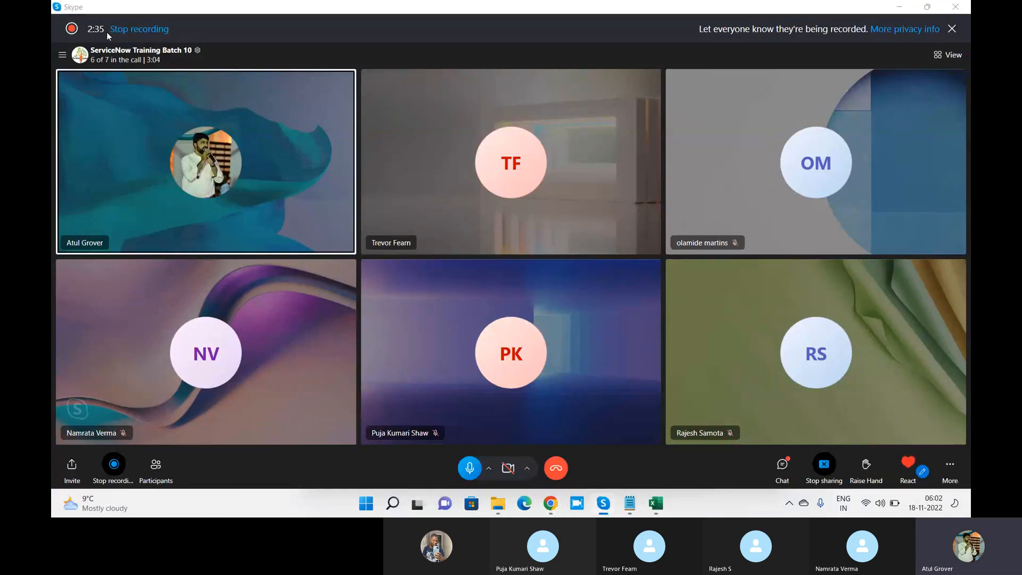
{"action": "key", "text": "alt+Tab"}
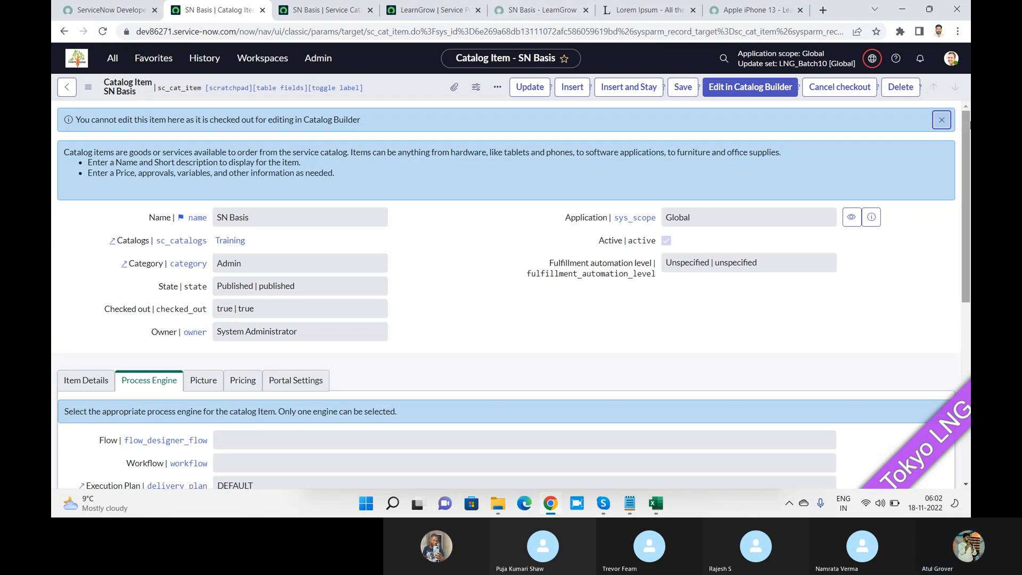
{"action": "left_click_drag", "start_coordinate": [969, 123], "coordinate": [969, 192]}
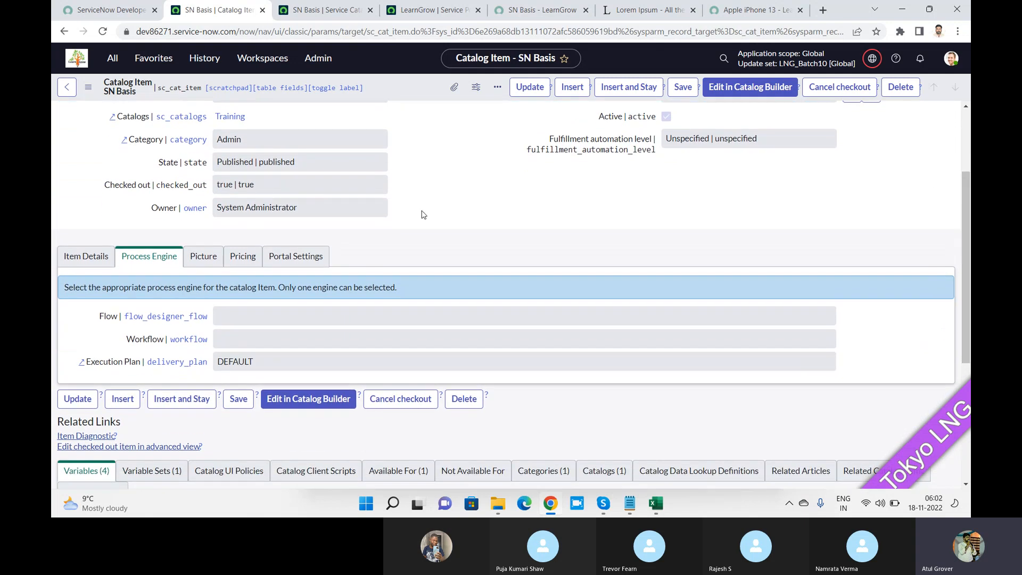
- Try to cancel the SN Basis item's checkout, reload the record, and attempt the cancellation again
{"action": "left_click", "coordinate": [406, 405]}
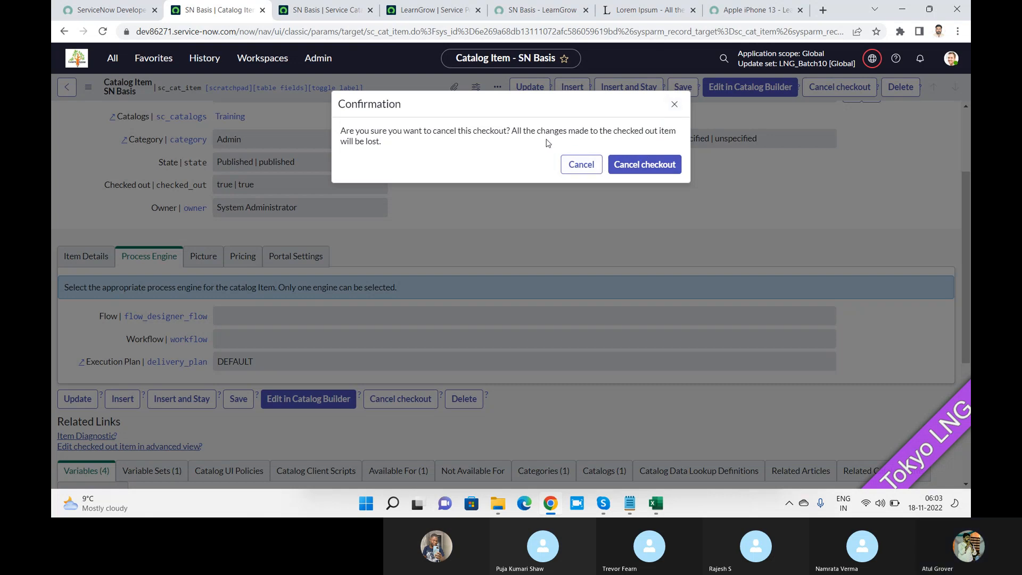
{"action": "left_click", "coordinate": [648, 167]}
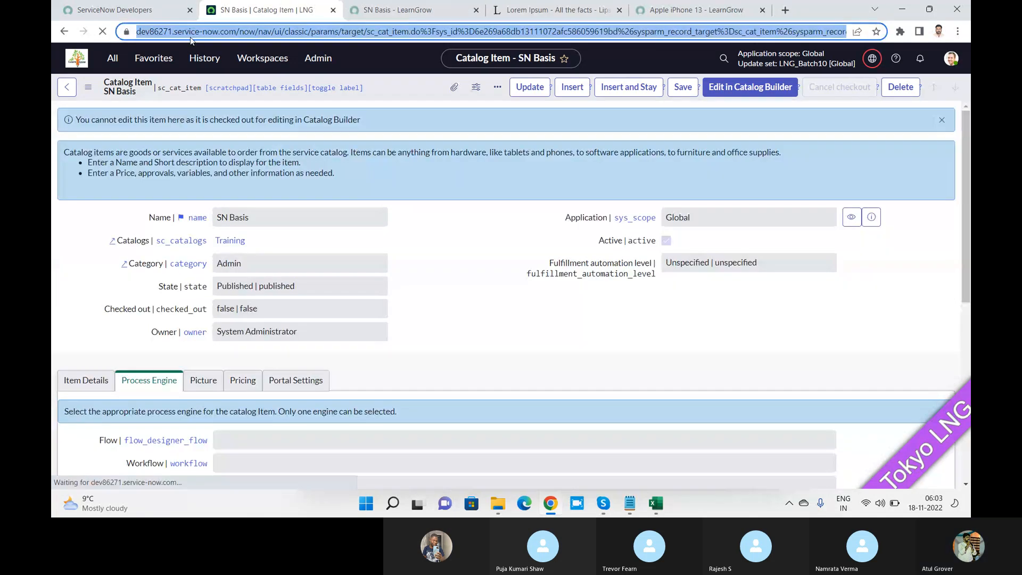
{"action": "key", "text": "Return"}
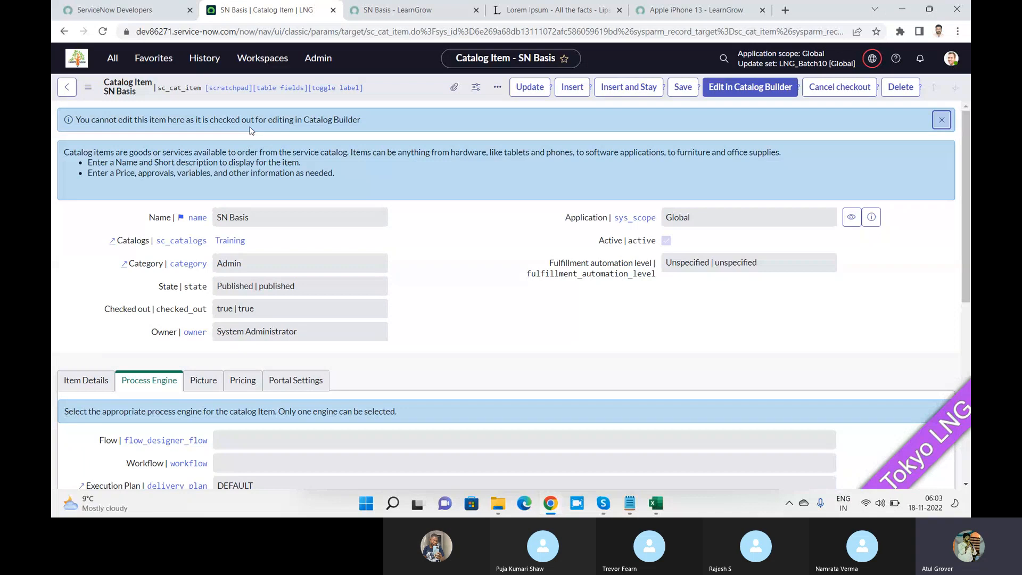
{"action": "left_click", "coordinate": [840, 86]}
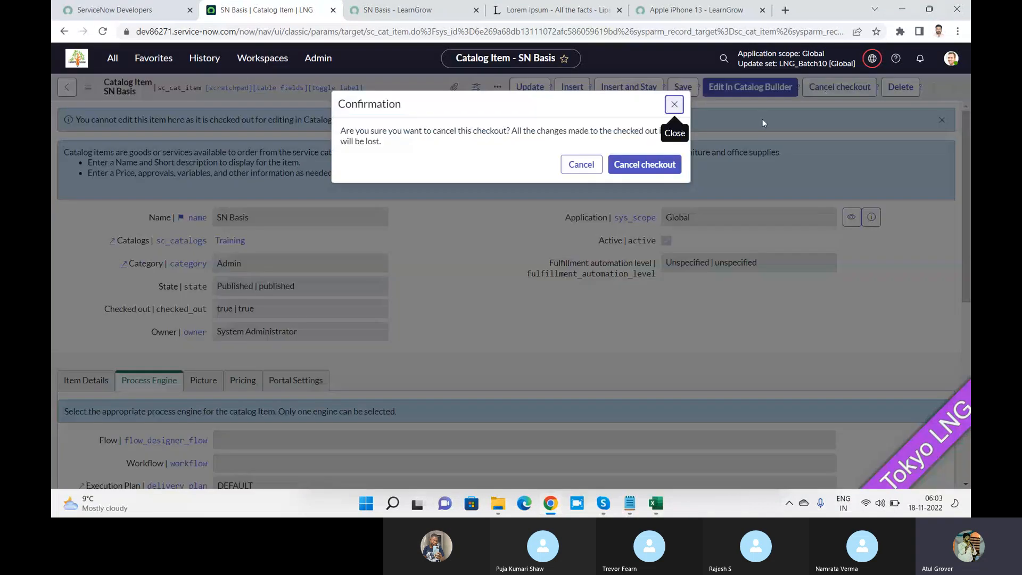
{"action": "left_click", "coordinate": [658, 168]}
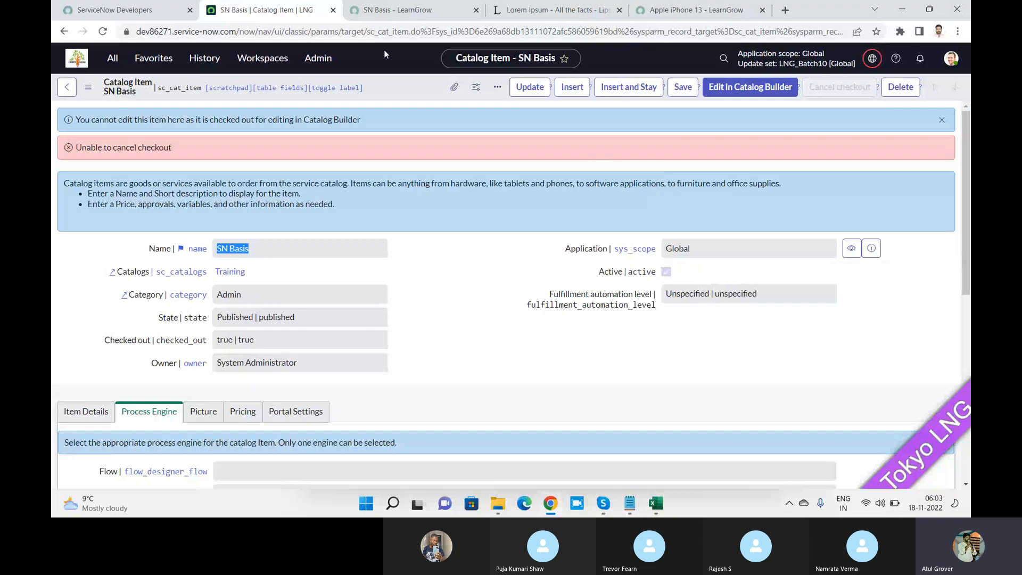
- Open SN Basis in Catalog Builder from its record, and look over the Details help and the Review and Submit page
{"action": "left_click", "coordinate": [740, 88]}
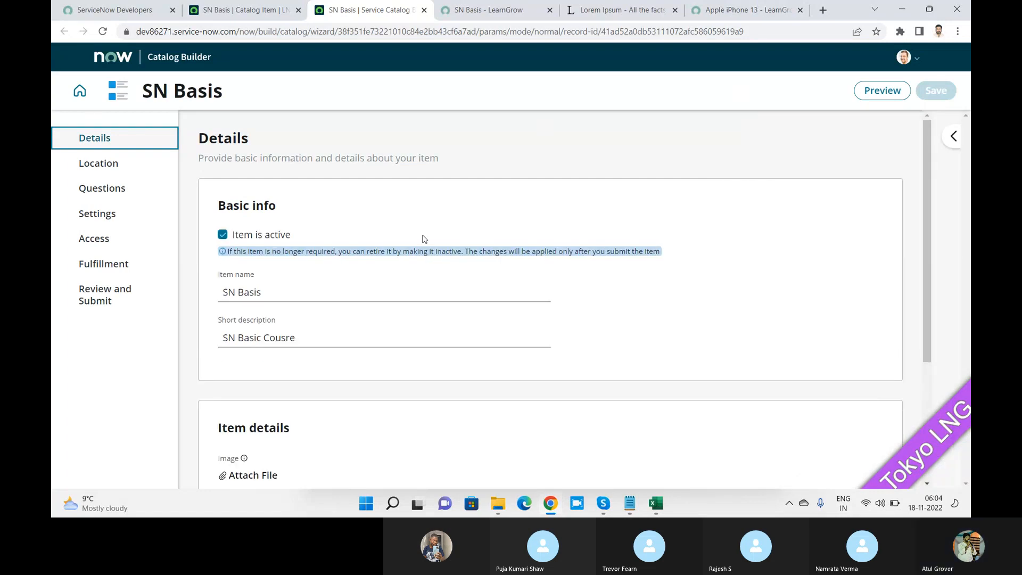
{"action": "left_click", "coordinate": [950, 137]}
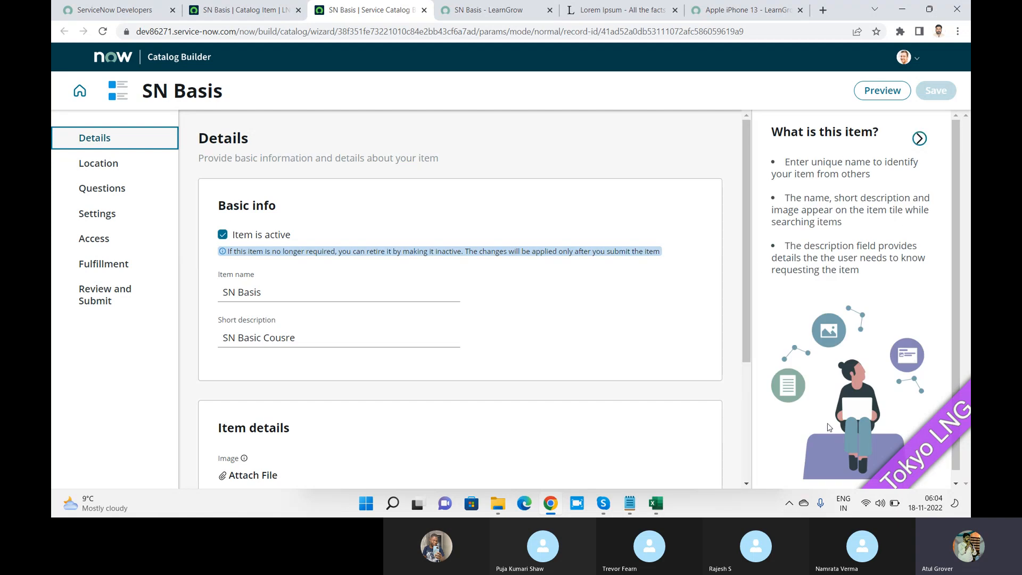
{"action": "left_click", "coordinate": [919, 139]}
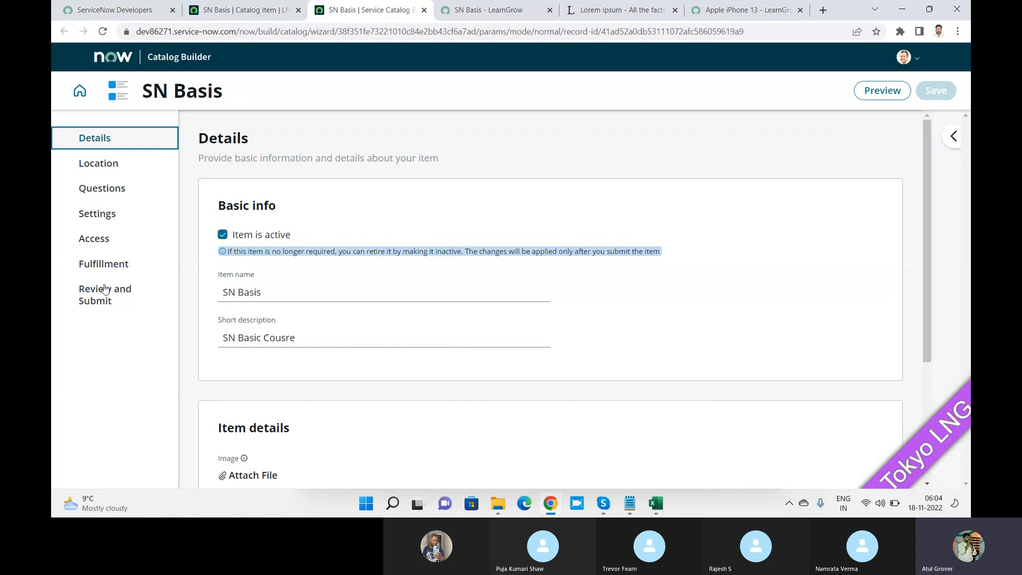
{"action": "left_click", "coordinate": [103, 296]}
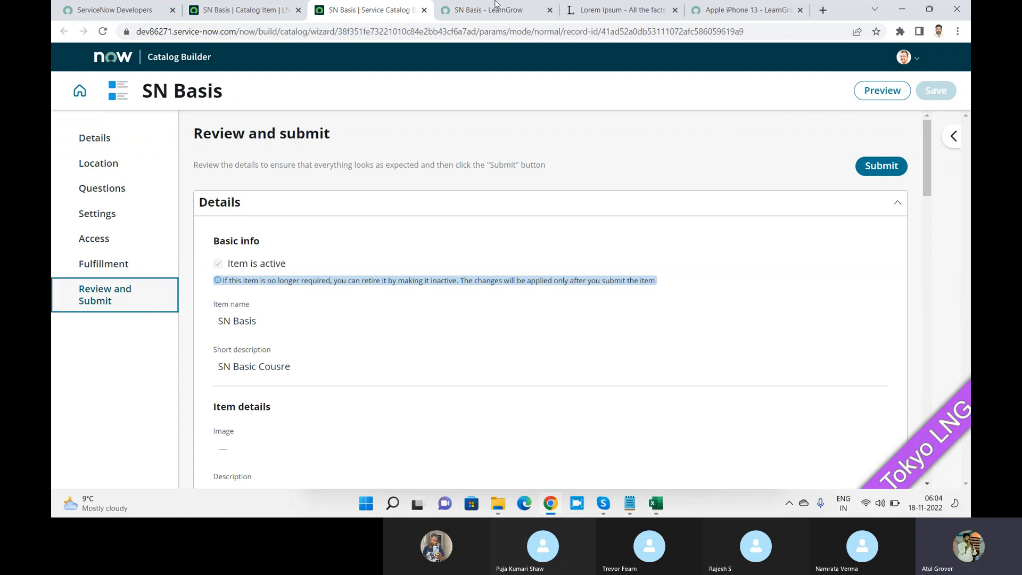
- Return to the SN Basis record and cancel its Catalog Builder checkout, confirming the loss of checked-out changes
{"action": "left_click", "coordinate": [245, 10]}
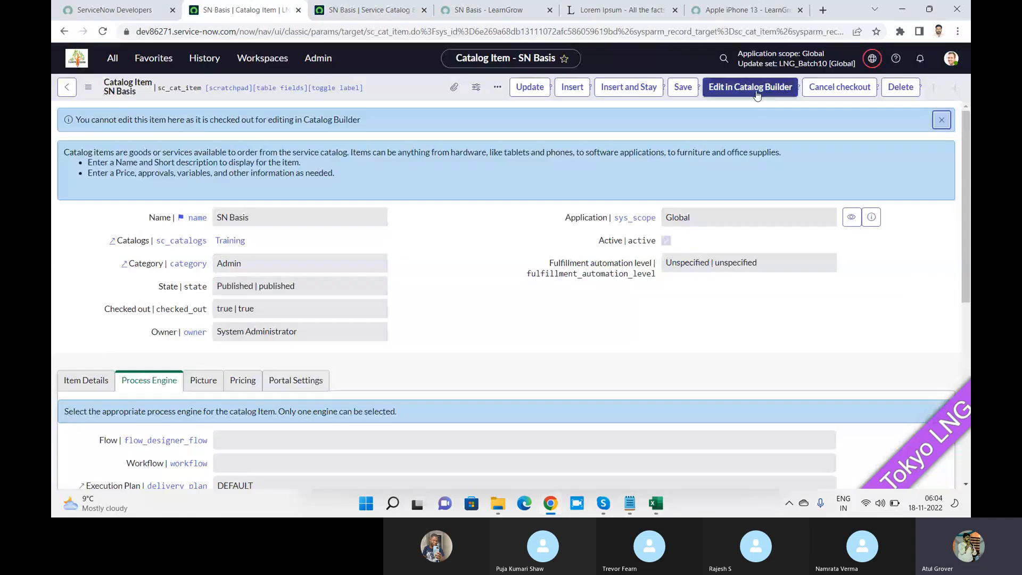
{"action": "left_click", "coordinate": [829, 92]}
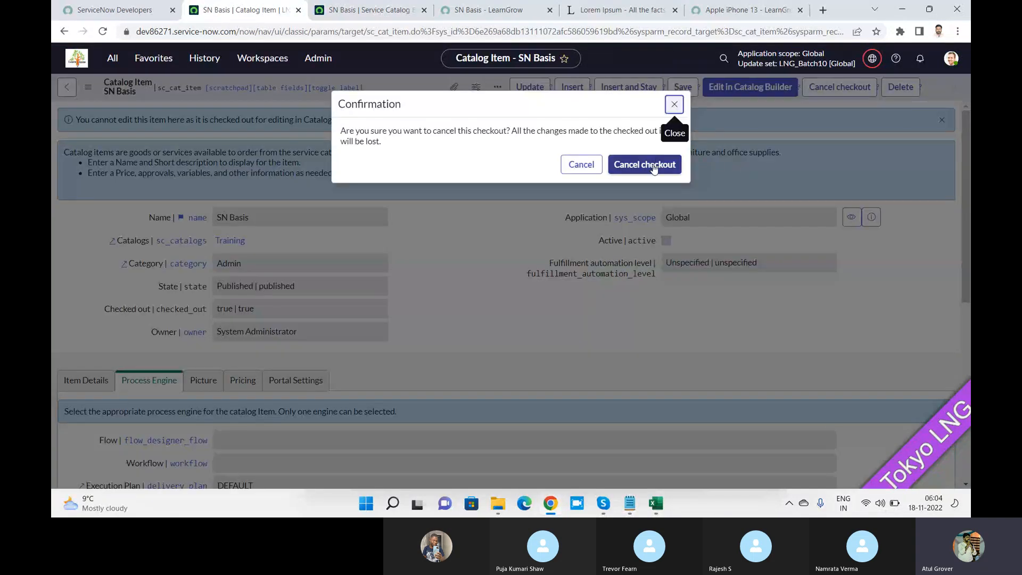
{"action": "left_click", "coordinate": [653, 164]}
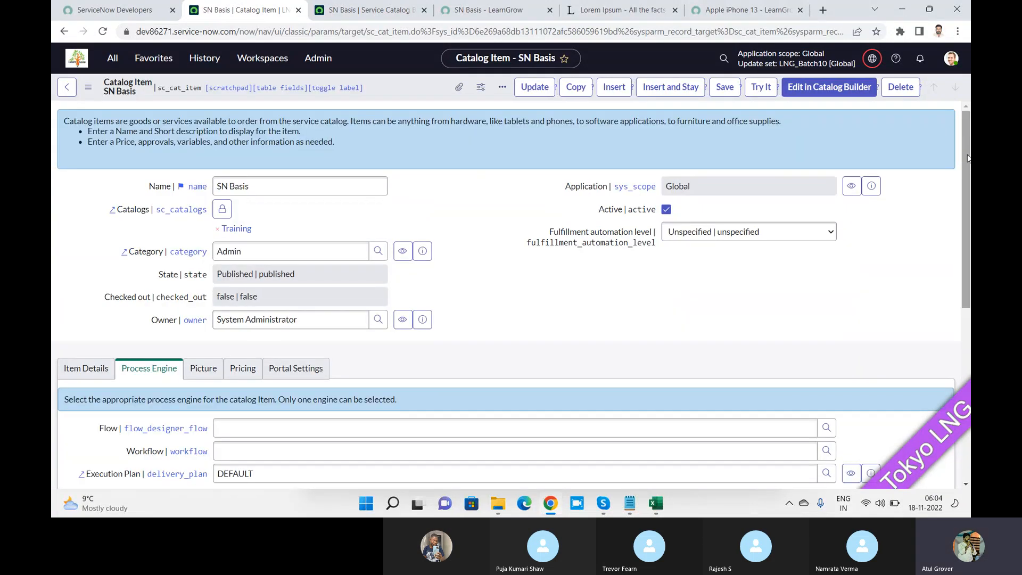
- Clear the Execution Plan on the SN Basis record, and look through the list of available workflows without choosing one
{"action": "left_click_drag", "start_coordinate": [969, 163], "coordinate": [969, 250]}
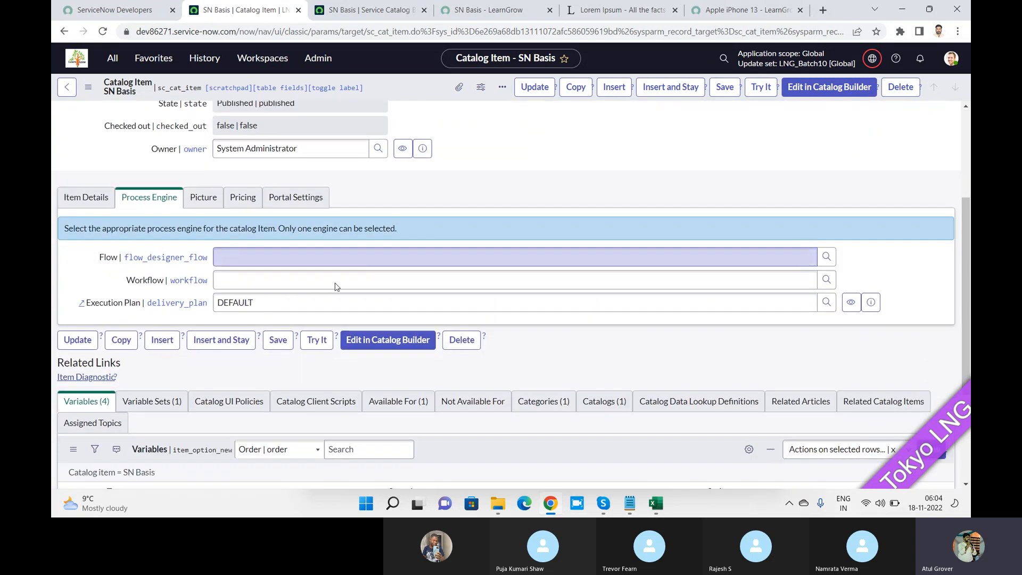
{"action": "double_click", "coordinate": [253, 302]}
{"action": "key", "text": "BackSpace"}
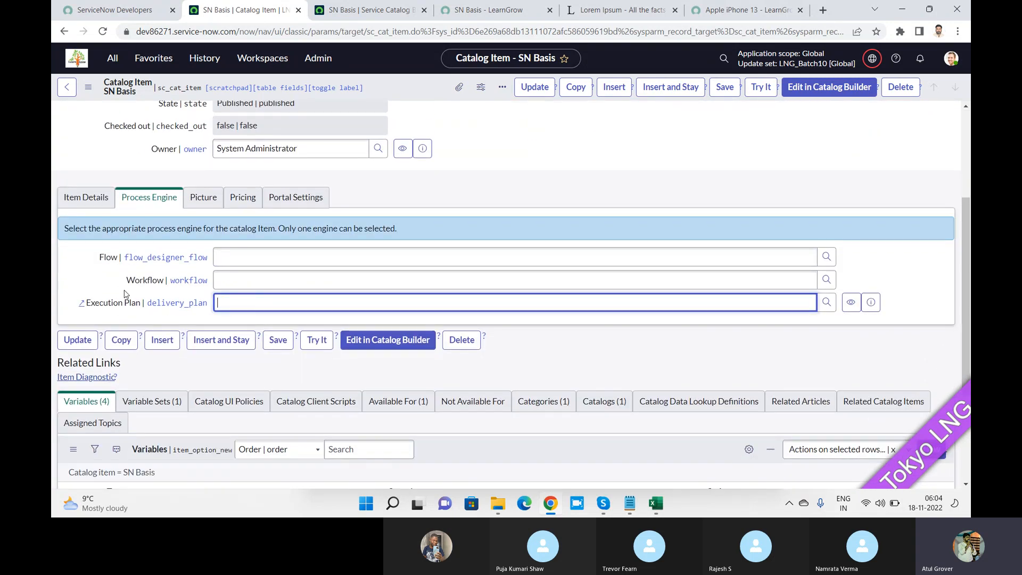
{"action": "left_click", "coordinate": [245, 283]}
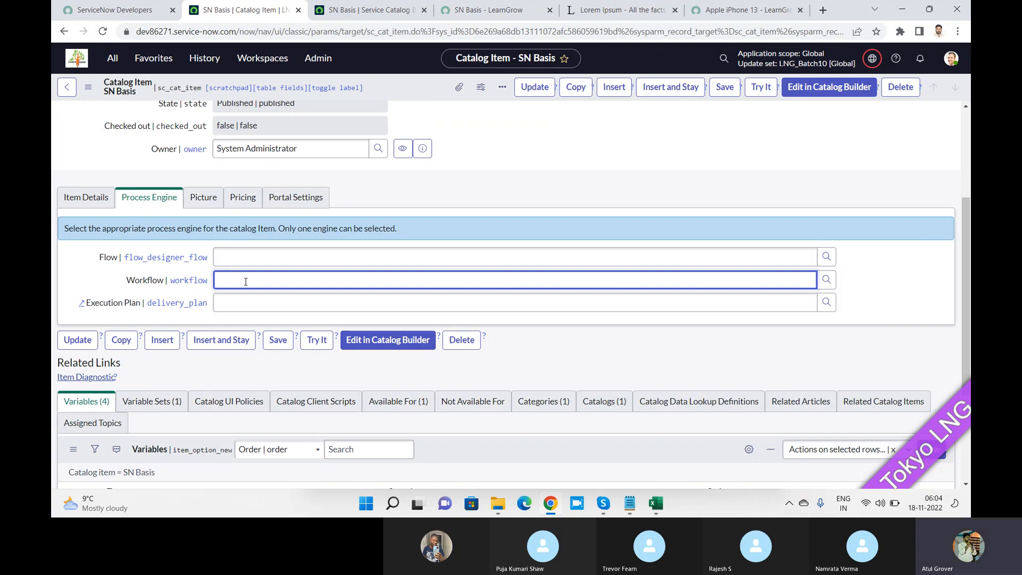
{"action": "key", "text": "Tab"}
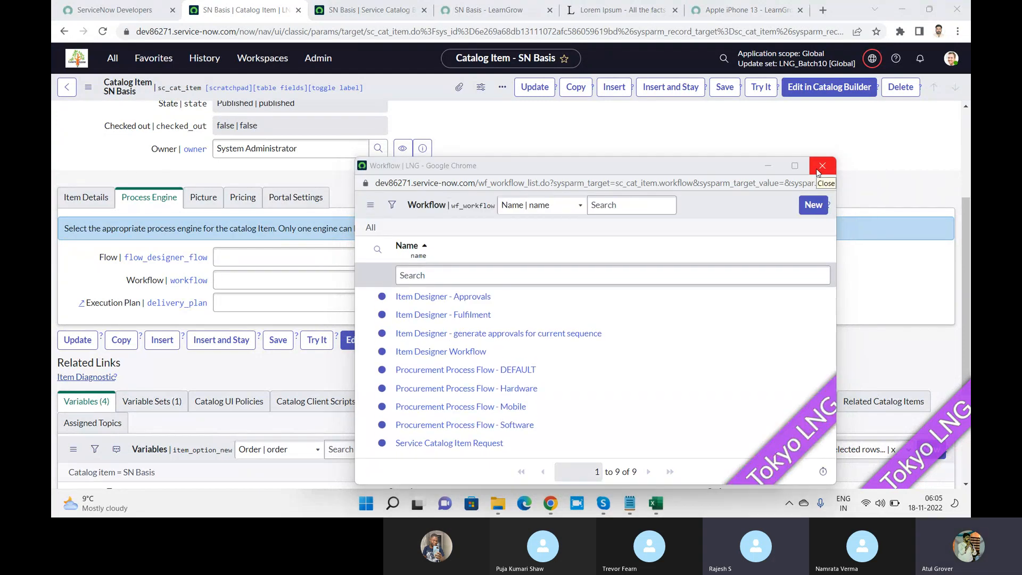
{"action": "left_click", "coordinate": [818, 170]}
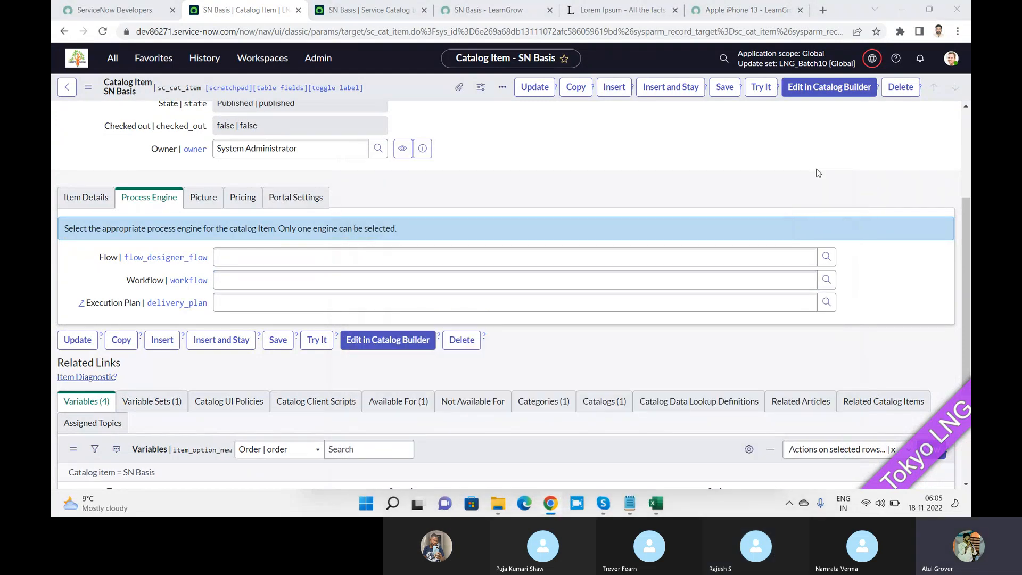
- Set the SN Basis item's workflow to Procurement Process Flow - DEFAULT and save the record
{"action": "key", "text": "alt+Tab"}
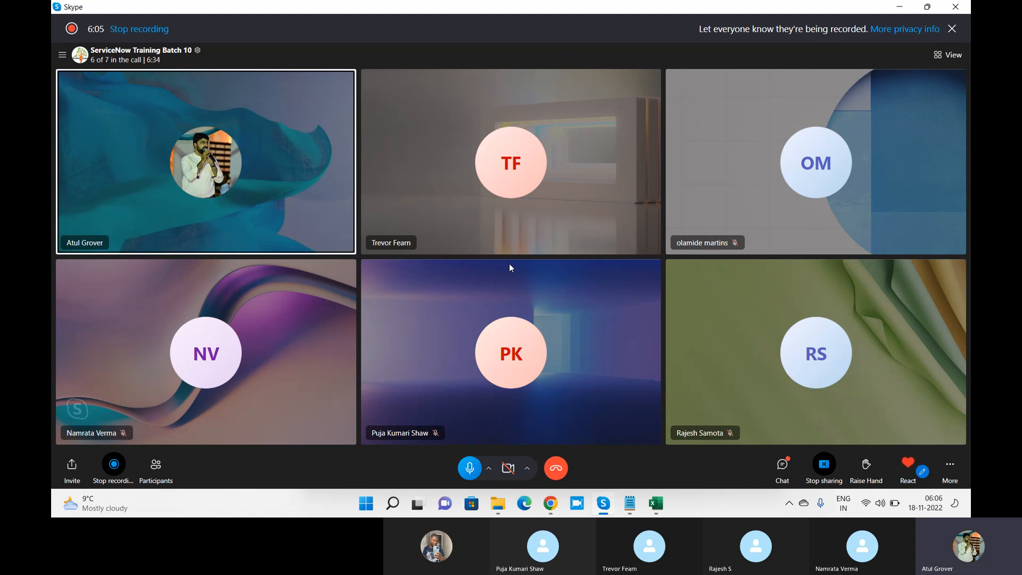
{"action": "key", "text": "alt+Tab"}
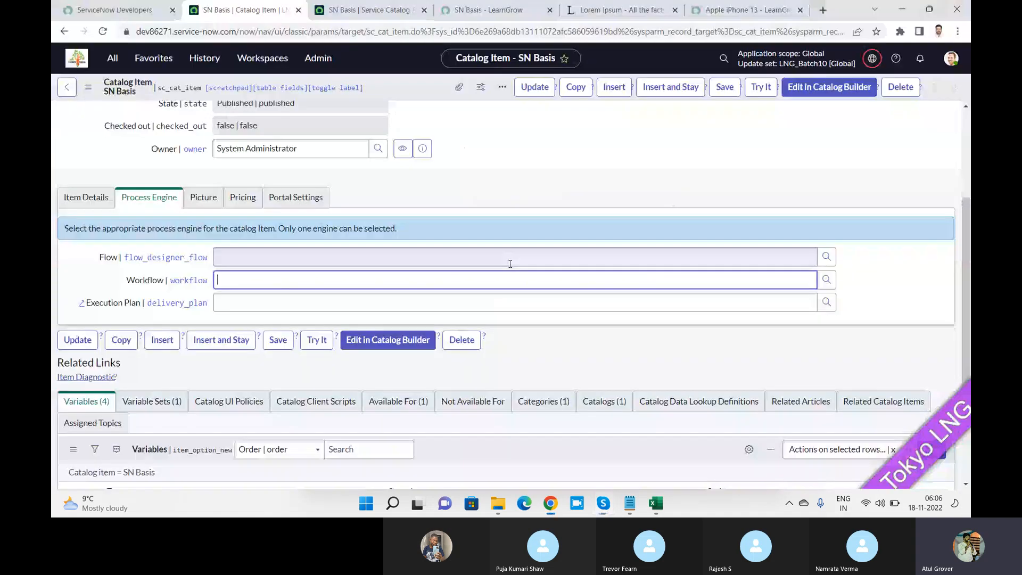
{"action": "left_click", "coordinate": [397, 282]}
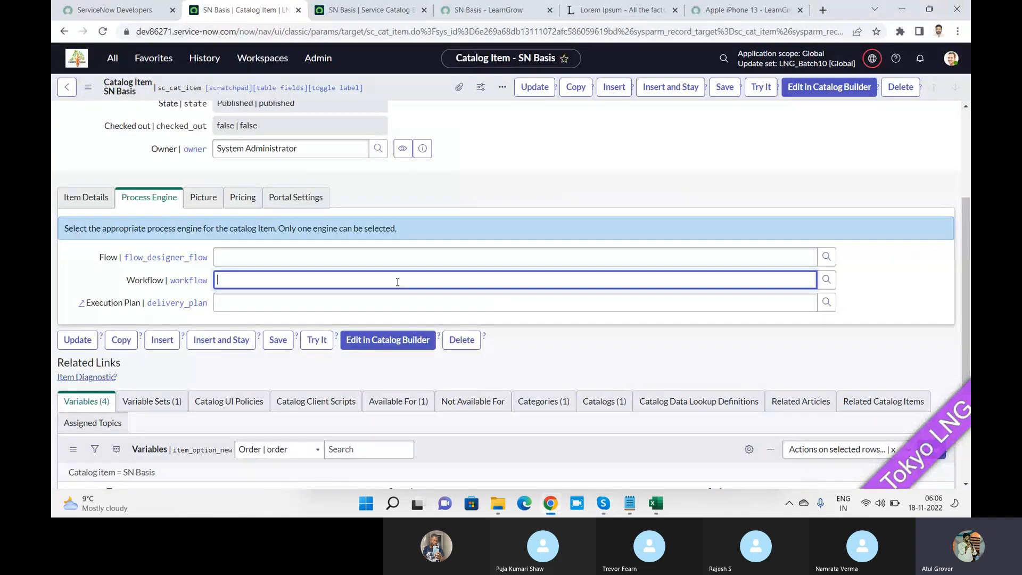
{"action": "type", "text": "**"}
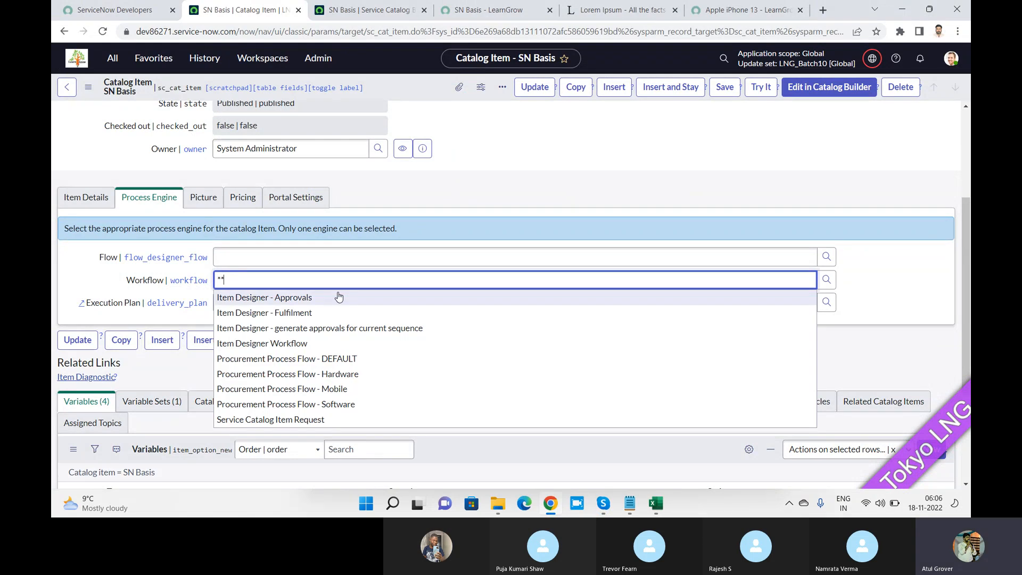
{"action": "left_click", "coordinate": [318, 359]}
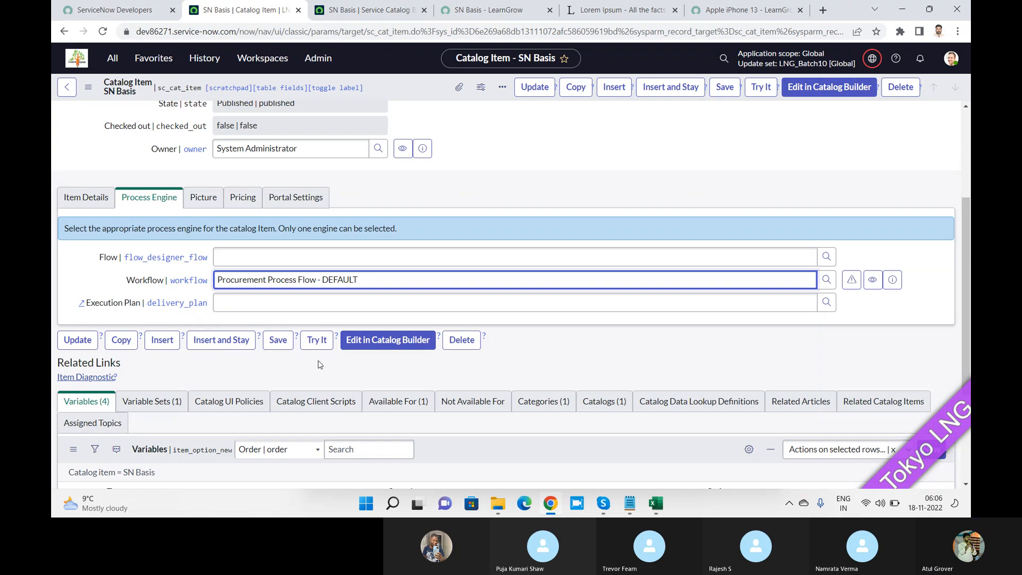
{"action": "left_click", "coordinate": [718, 93]}
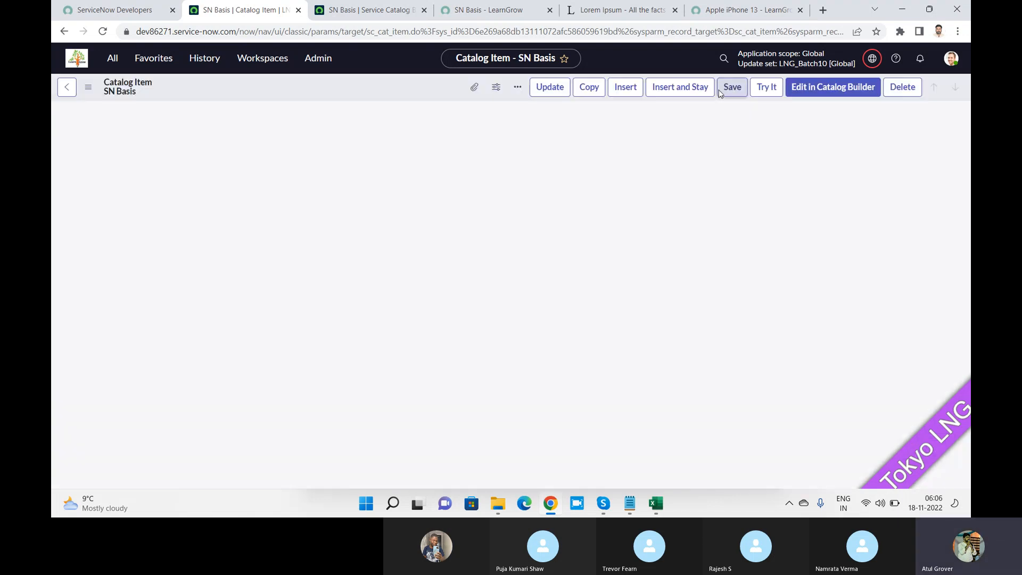
- Reload and close the old Catalog Builder page for SN Basis, and save the catalog item record again
{"action": "left_click", "coordinate": [374, 15]}
{"action": "left_click", "coordinate": [104, 32]}
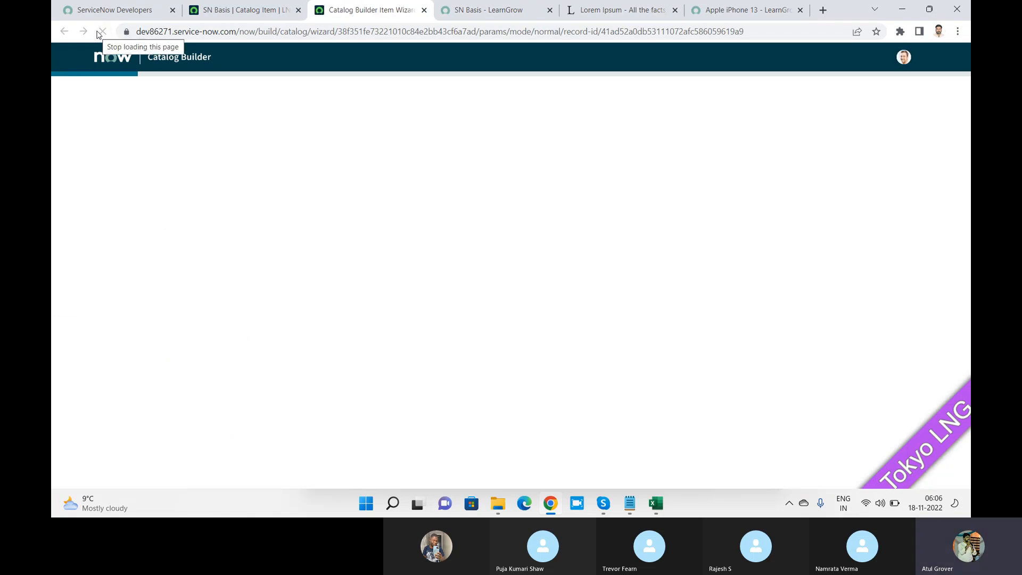
{"action": "left_click", "coordinate": [424, 10]}
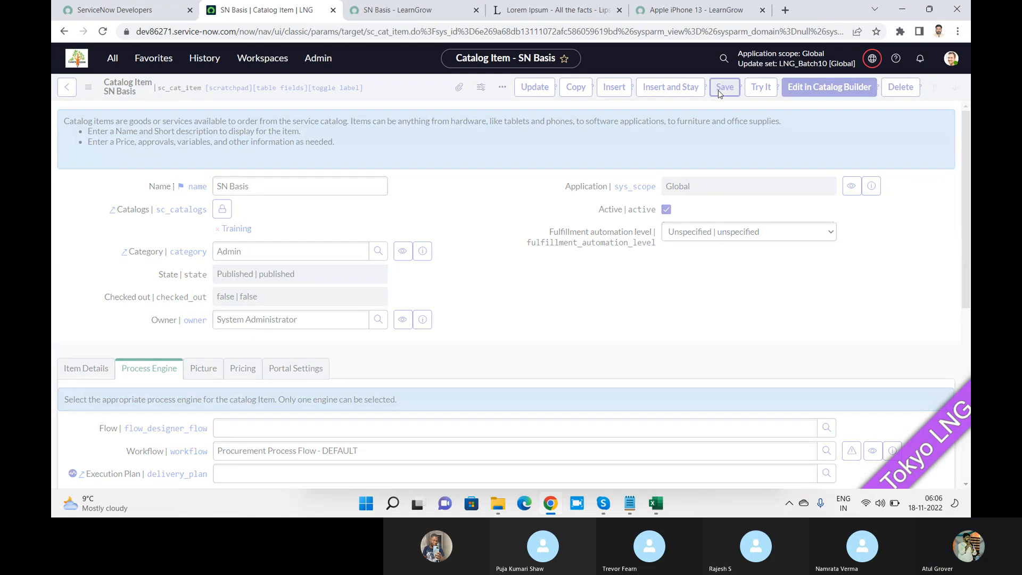
{"action": "left_click", "coordinate": [718, 91]}
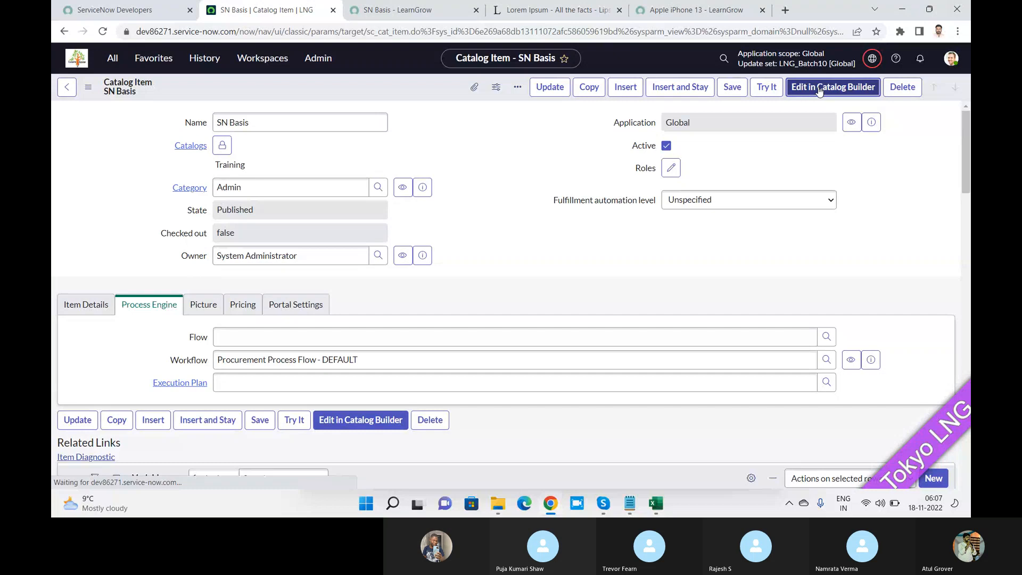
- Start editing the saved SN Basis item in Catalog Builder again
{"action": "key", "text": "alt+Tab"}
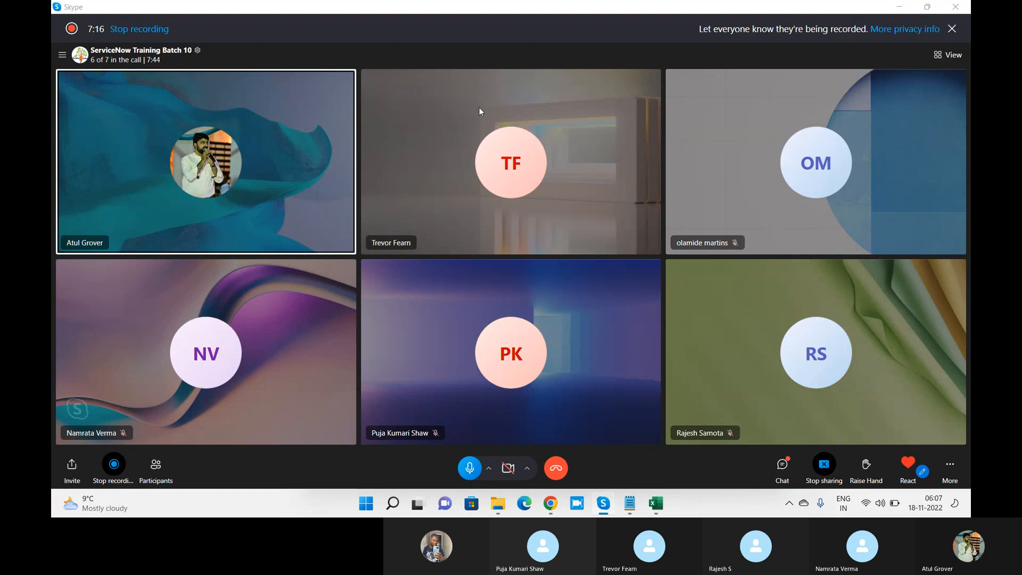
{"action": "key", "text": "alt+Tab"}
{"action": "left_click", "coordinate": [819, 94]}
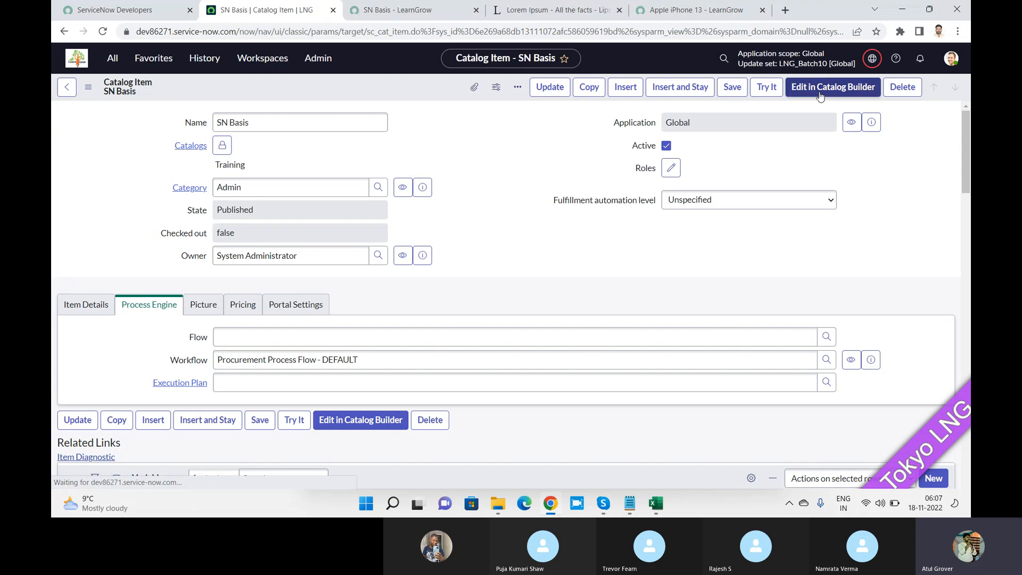
- Return to the browser from the Skype call and load the list of service portals
{"action": "key", "text": "alt+Tab"}
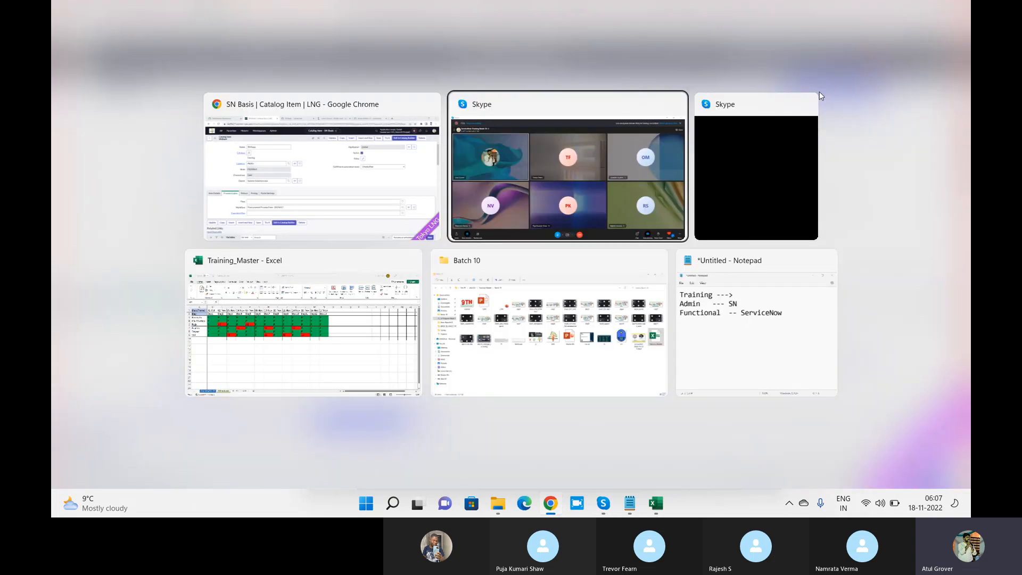
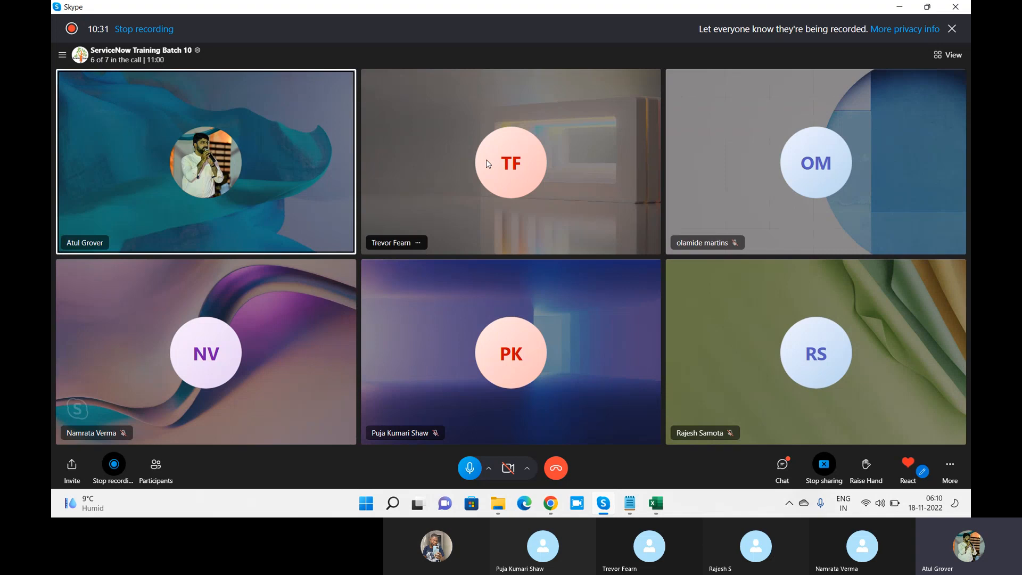
{"action": "key", "text": "alt+Tab"}
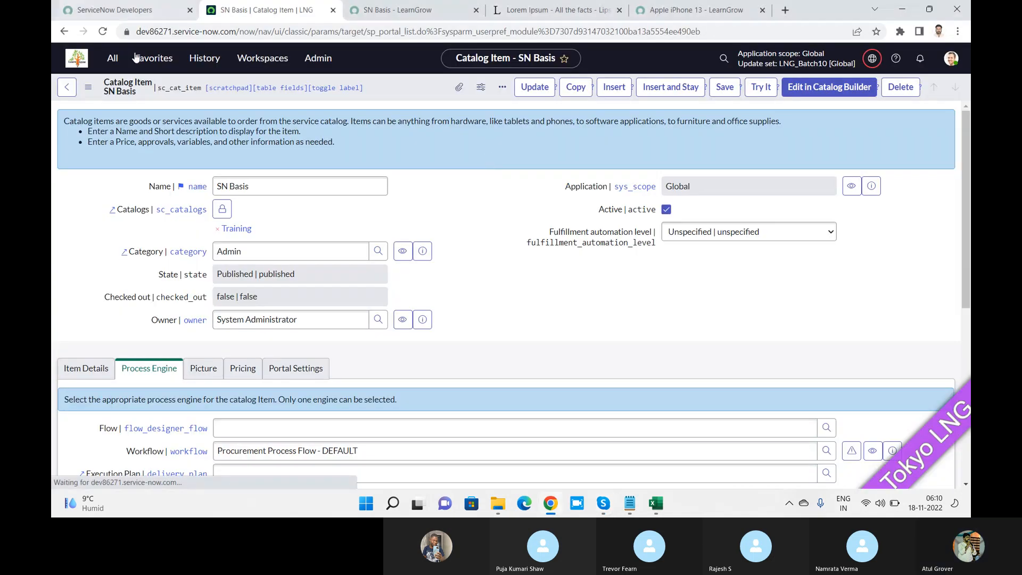
{"action": "left_click", "coordinate": [112, 58]}
{"action": "left_click", "coordinate": [94, 233]}
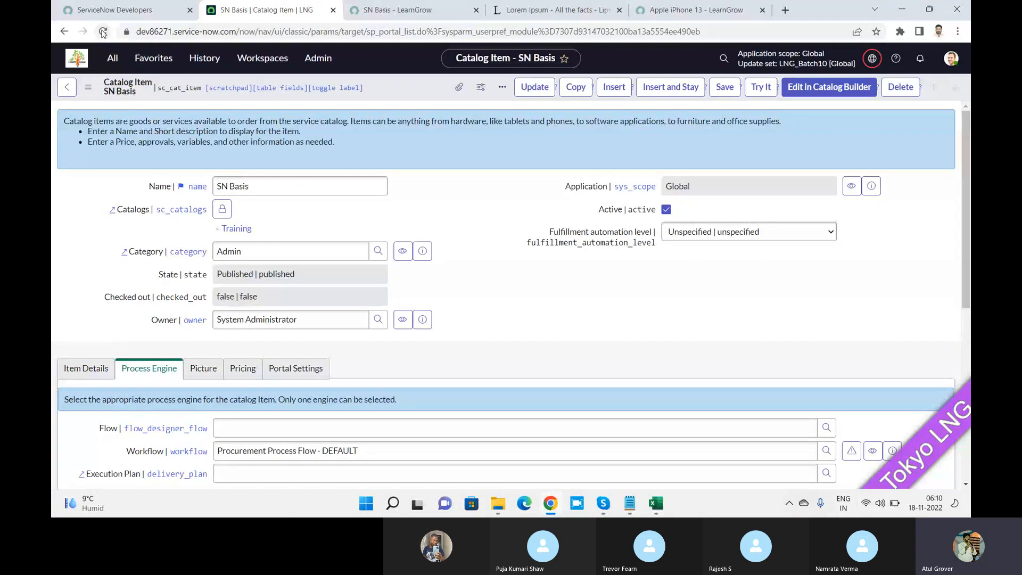
{"action": "left_click", "coordinate": [392, 9]}
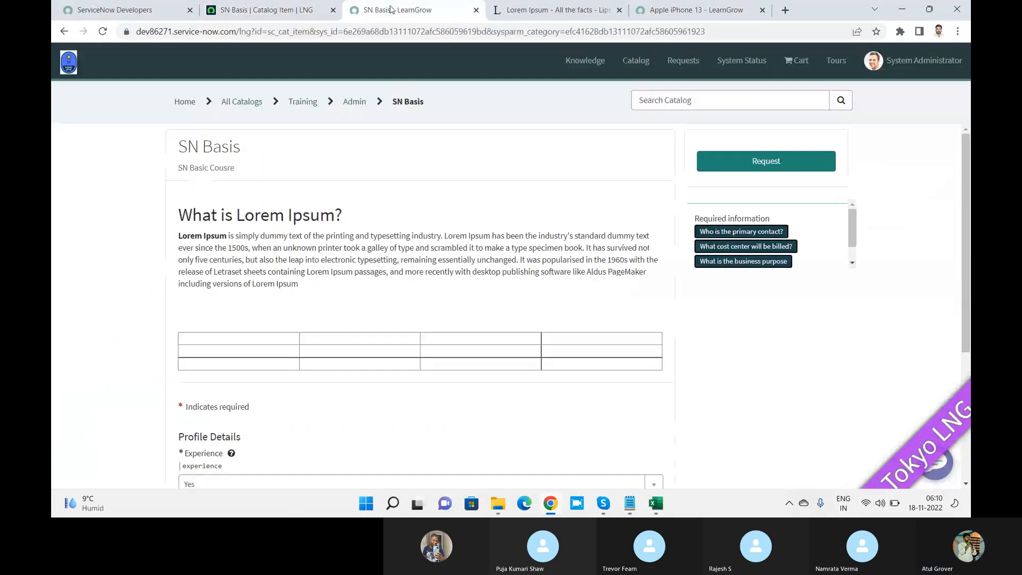
{"action": "left_click", "coordinate": [692, 10]}
{"action": "left_click", "coordinate": [261, 9]}
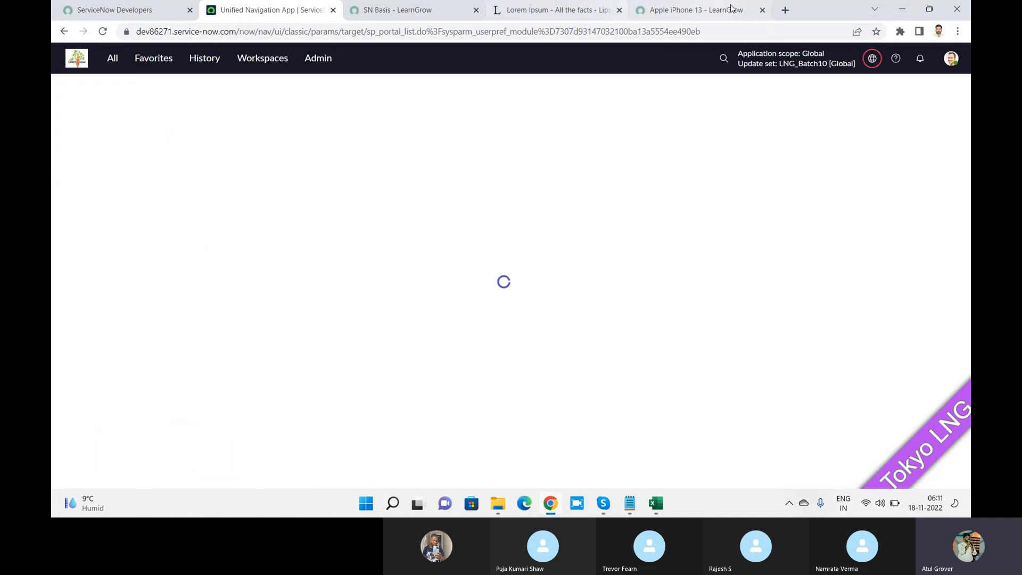
- Open the helpyourself portal of the dev86271 instance in a new browser tab
{"action": "left_click", "coordinate": [785, 11]}
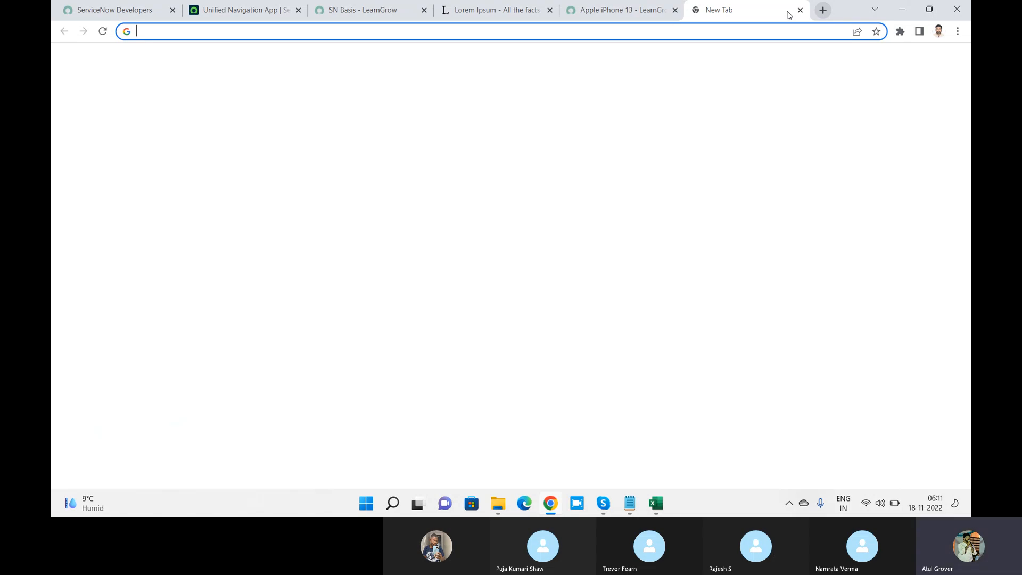
{"action": "type", "text": "dev86271.service-now.com/helpyours"}
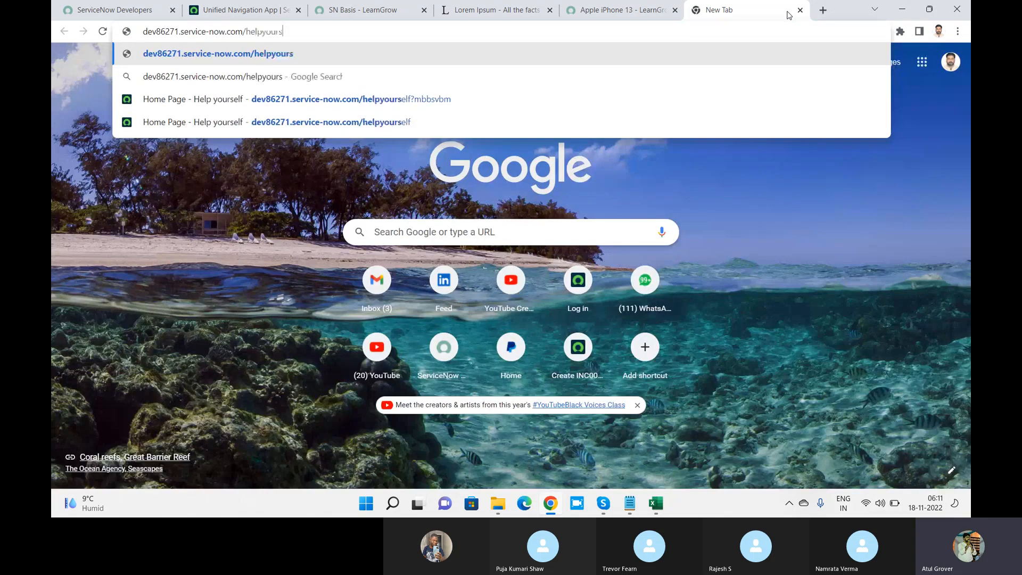
{"action": "key", "text": "Return"}
- Open the Help yourself record from the Service Portals list
{"action": "left_click", "coordinate": [234, 12]}
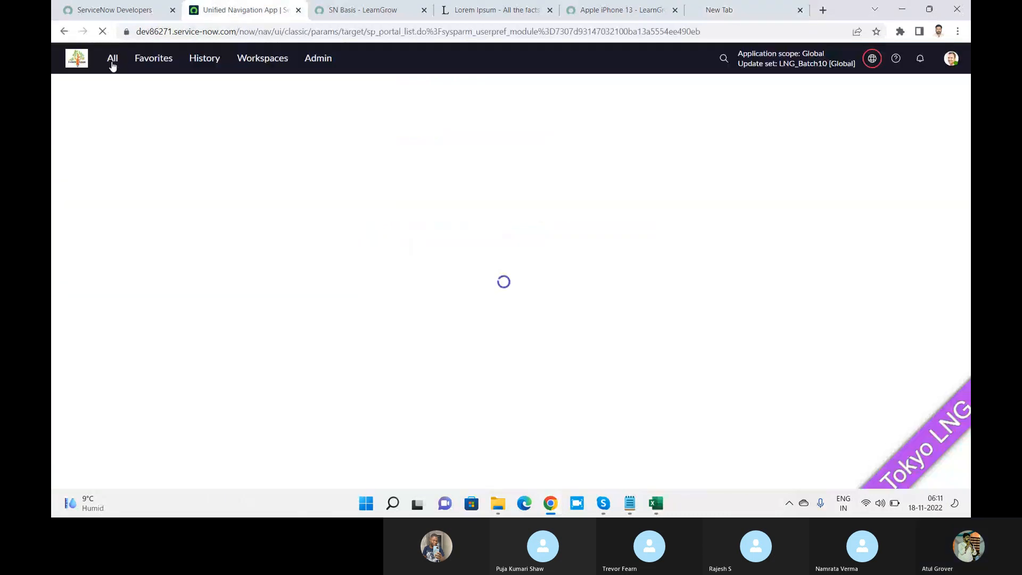
{"action": "left_click", "coordinate": [112, 58]}
{"action": "type", "text": "porta"}
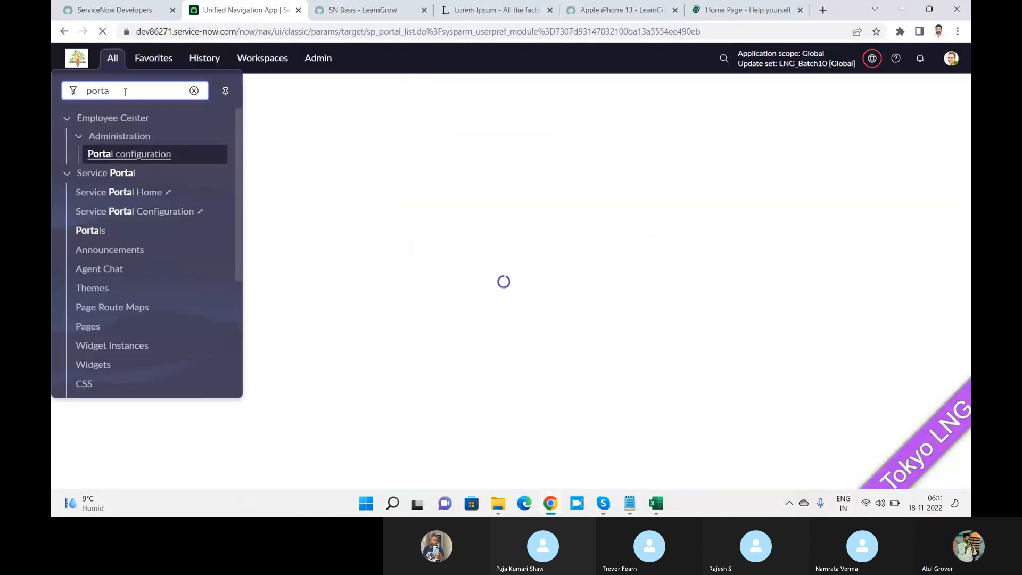
{"action": "left_click", "coordinate": [96, 231]}
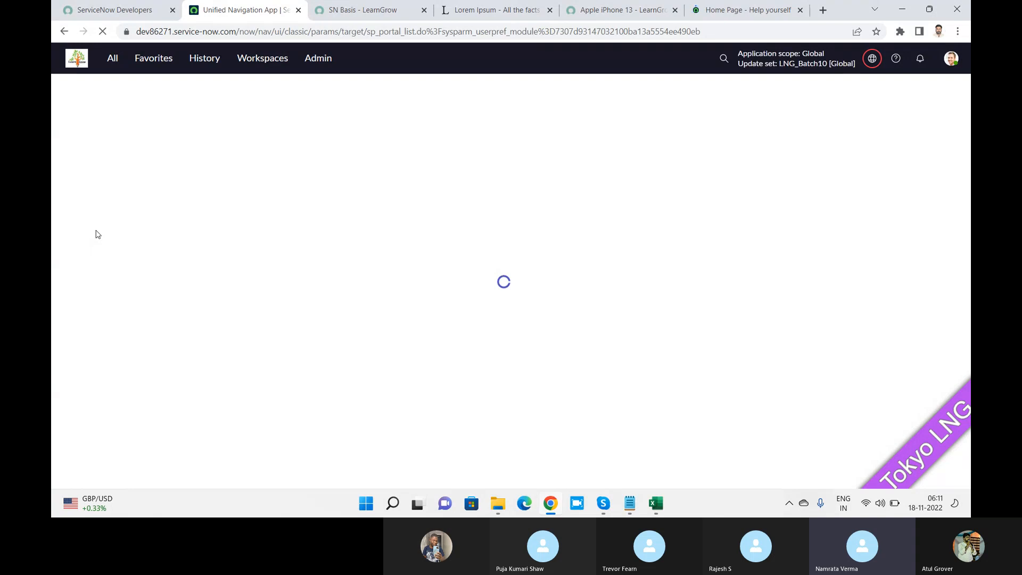
{"action": "left_click", "coordinate": [733, 12]}
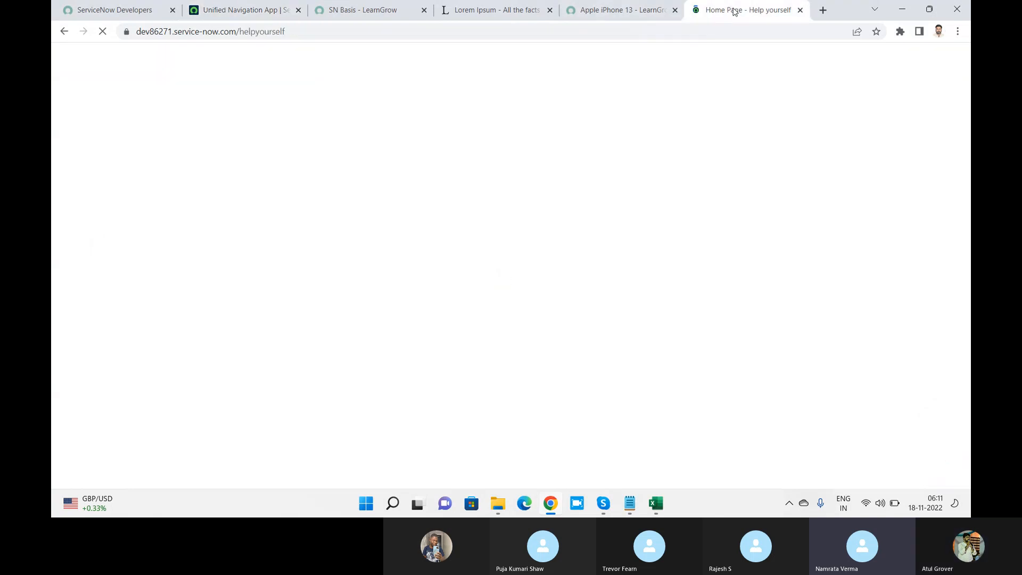
{"action": "left_click", "coordinate": [246, 17]}
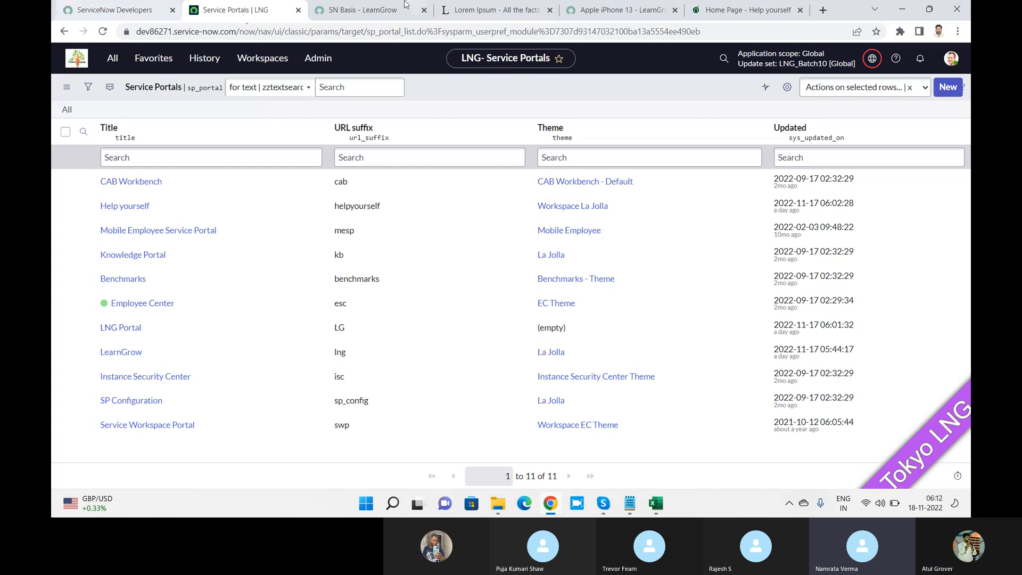
{"action": "left_click", "coordinate": [109, 207]}
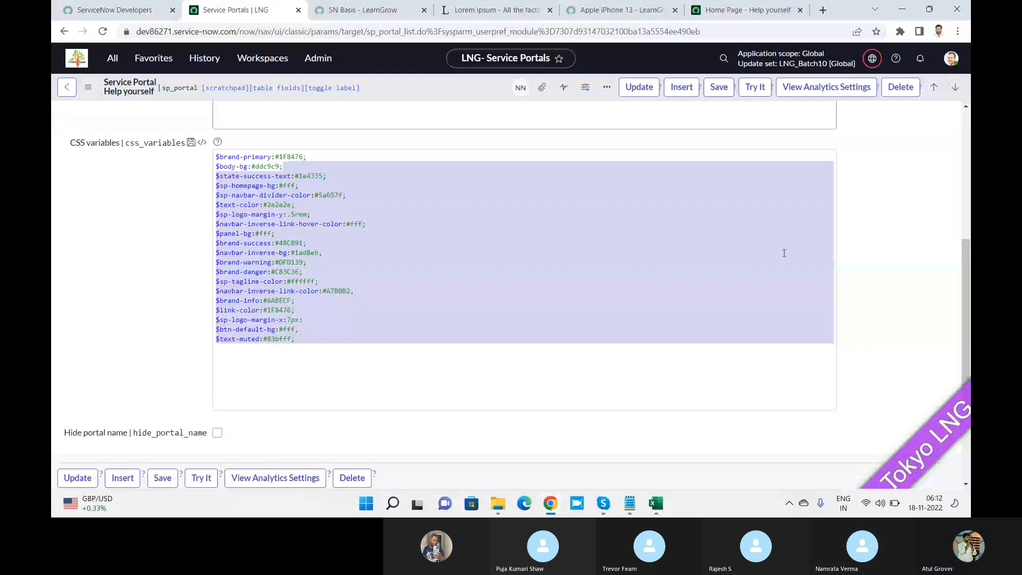
- Set the Help yourself portal's homepage to approvals and check the portal page
{"action": "left_click", "coordinate": [748, 10]}
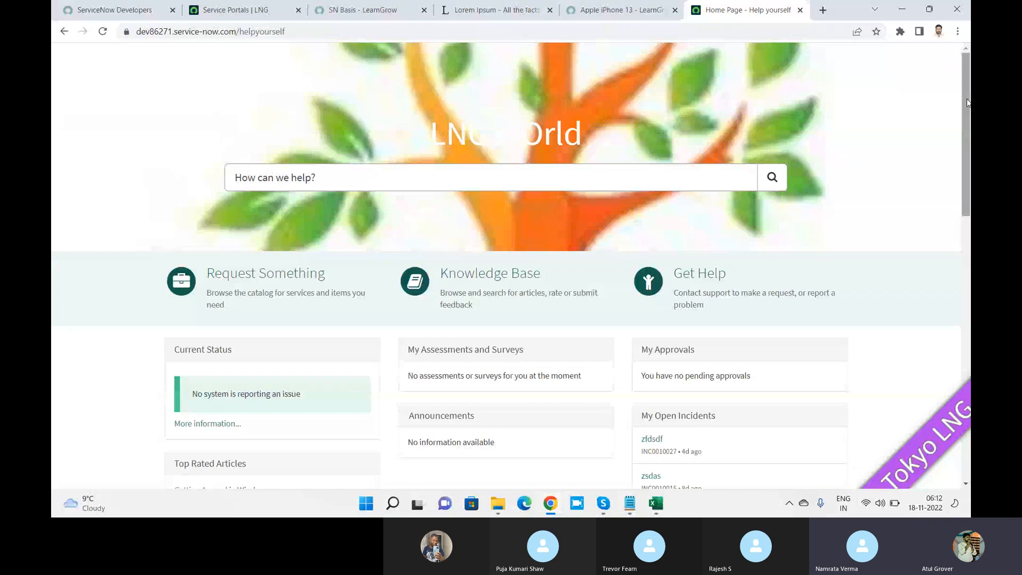
{"action": "left_click_drag", "start_coordinate": [967, 102], "coordinate": [969, 229]}
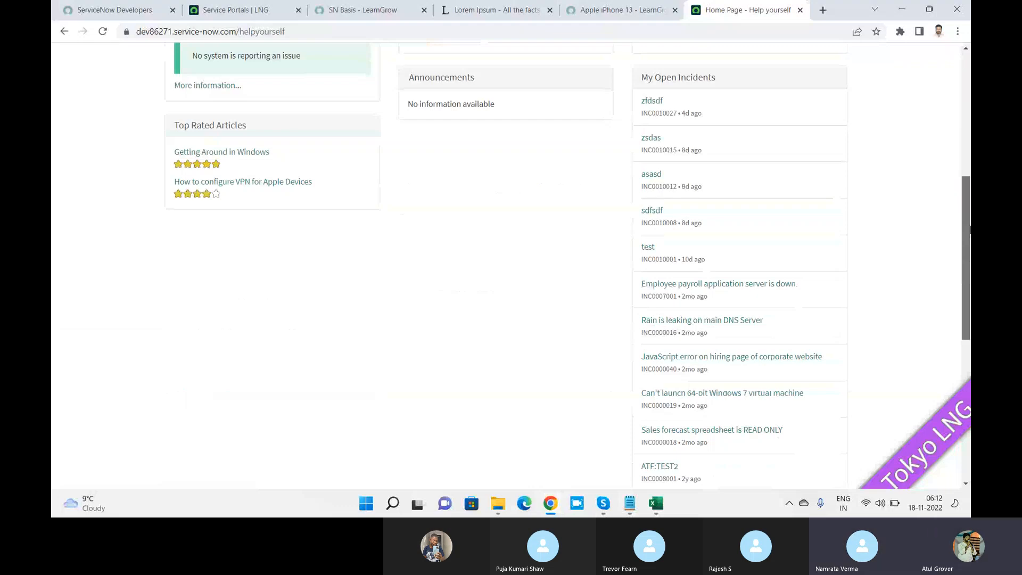
{"action": "left_click", "coordinate": [236, 10]}
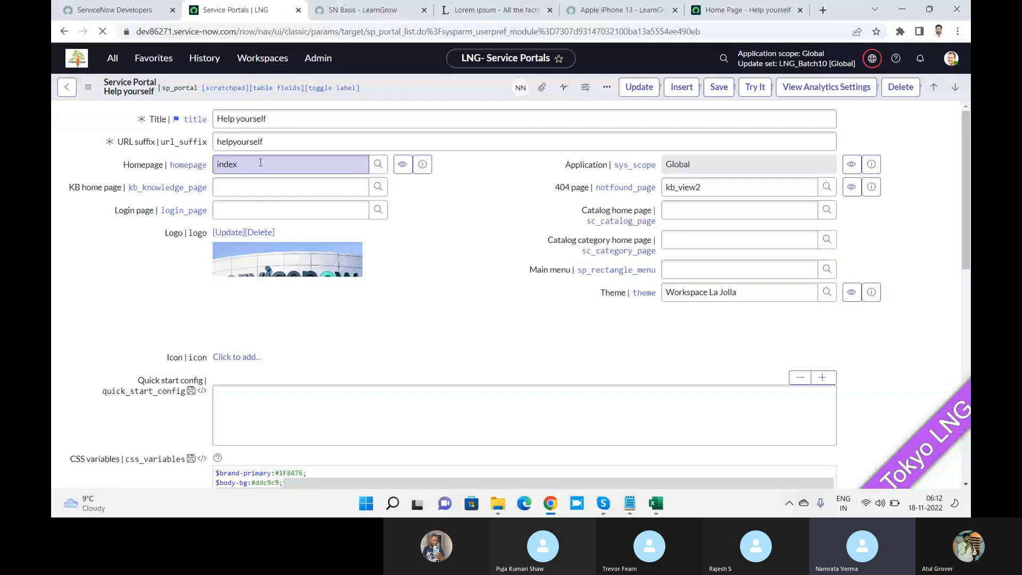
{"action": "left_click", "coordinate": [738, 10]}
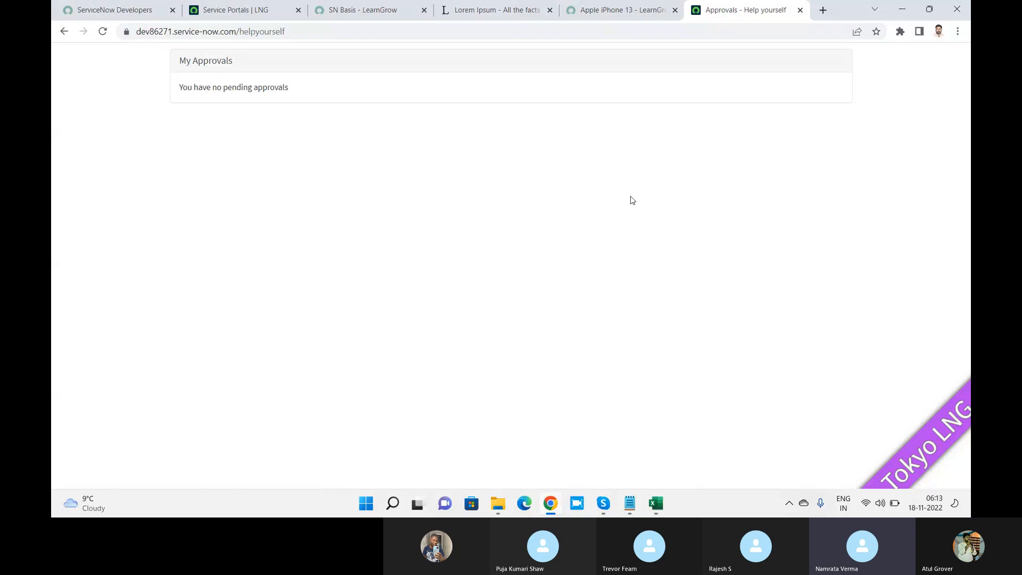
- Leave the portal record and open the Service Portal Configuration page to view it
{"action": "left_click", "coordinate": [241, 15]}
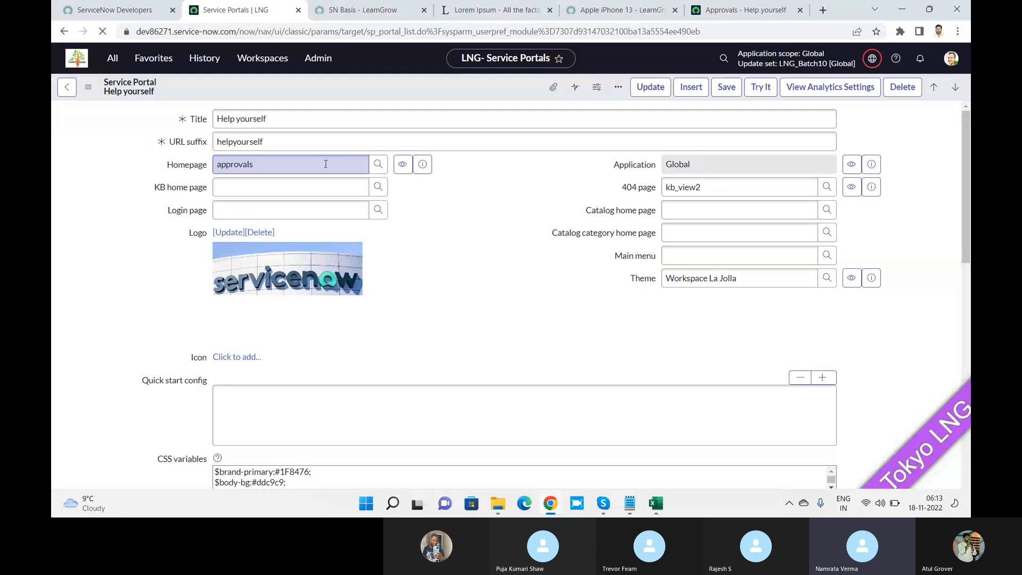
{"action": "left_click", "coordinate": [78, 58]}
{"action": "left_click", "coordinate": [110, 59]}
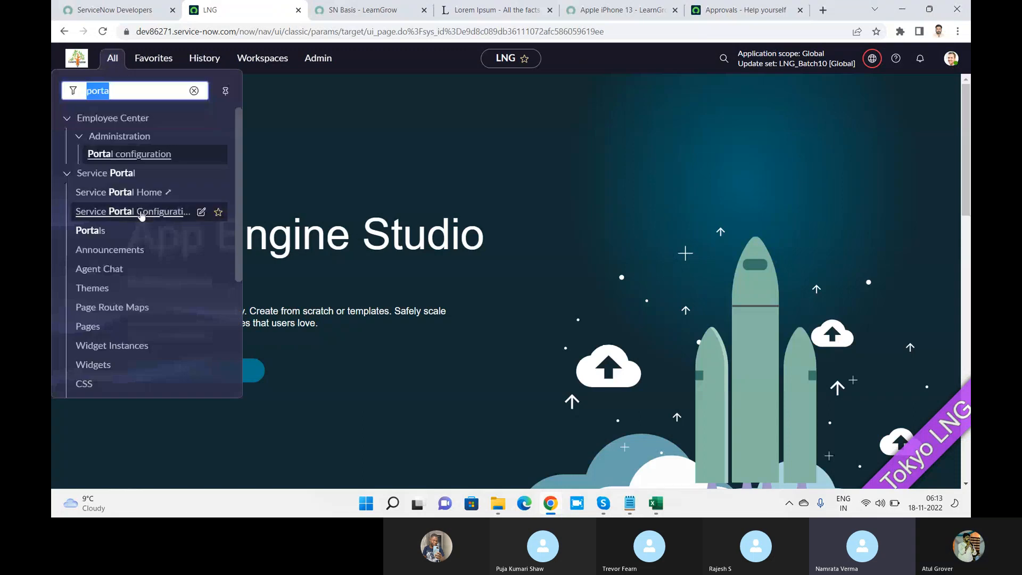
{"action": "left_click", "coordinate": [141, 212]}
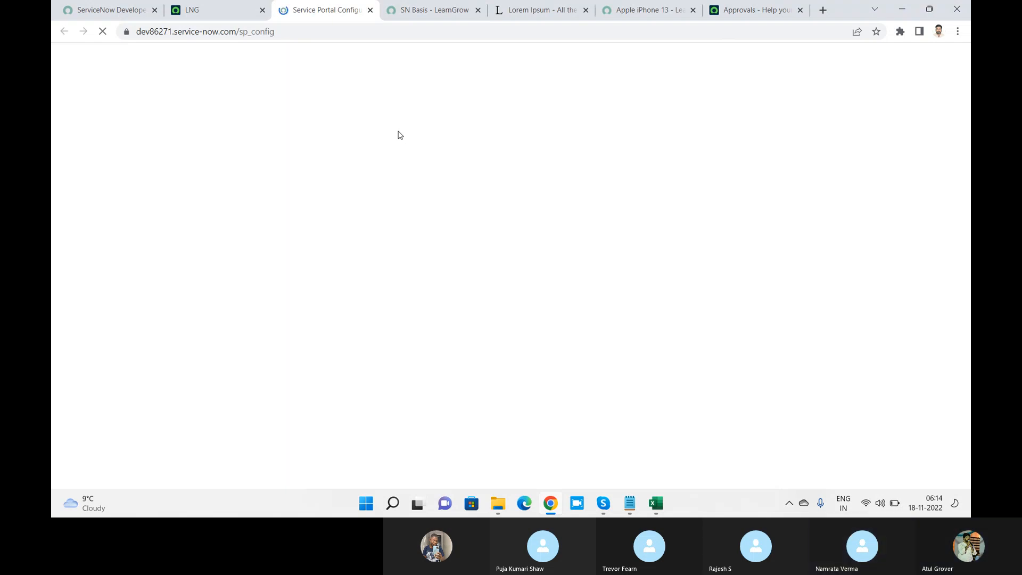
{"action": "left_click", "coordinate": [214, 8]}
{"action": "left_click", "coordinate": [336, 9]}
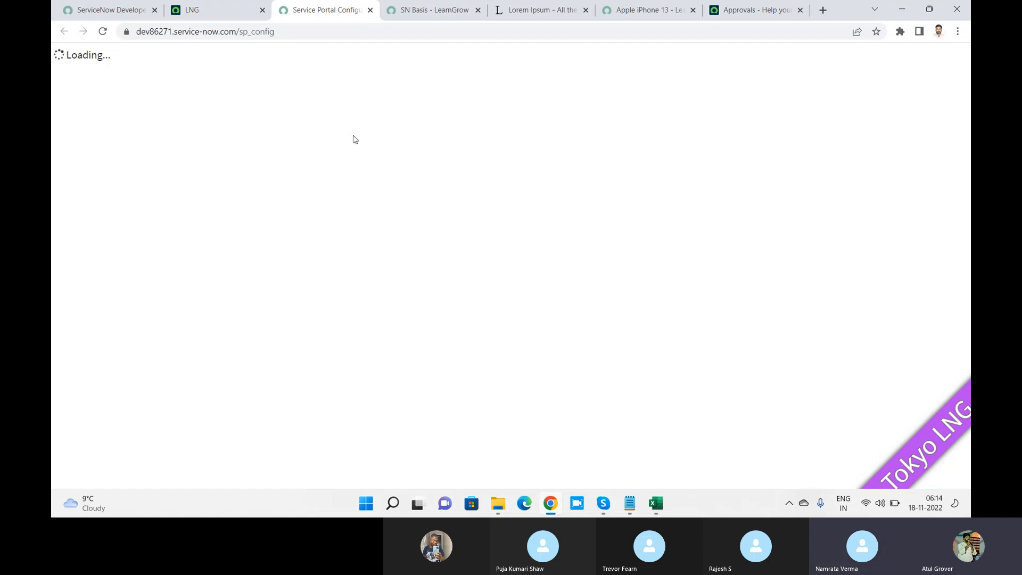
{"action": "left_click", "coordinate": [234, 19]}
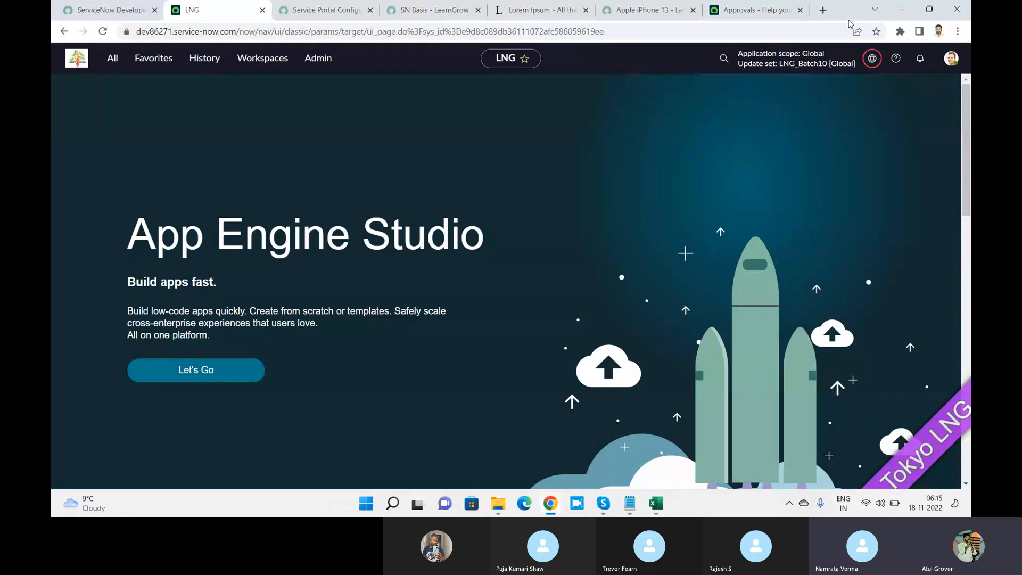
- Reopen the Help yourself record from the Service Portals list
{"action": "left_click", "coordinate": [761, 11]}
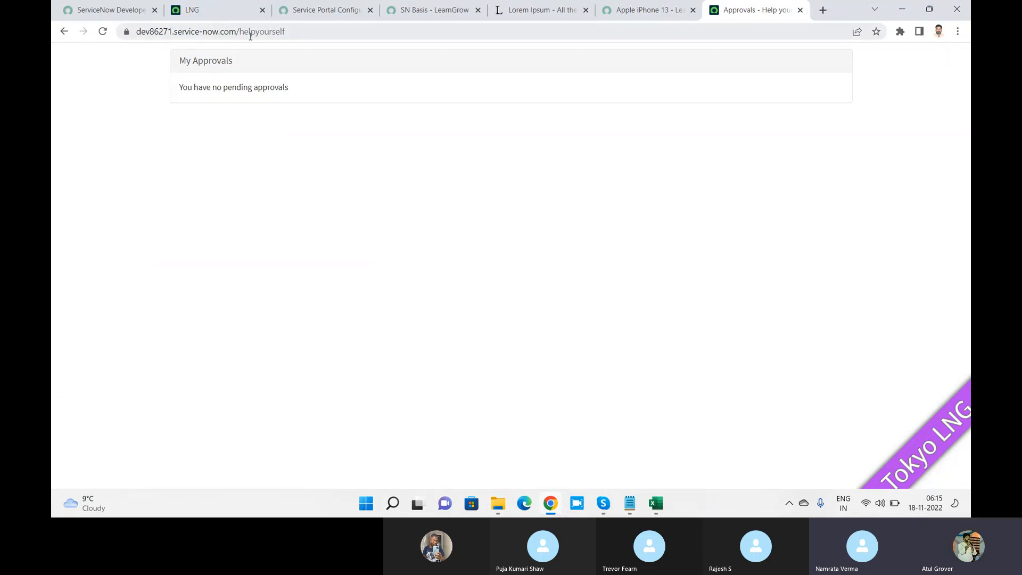
{"action": "left_click", "coordinate": [207, 16]}
{"action": "left_click", "coordinate": [92, 229]}
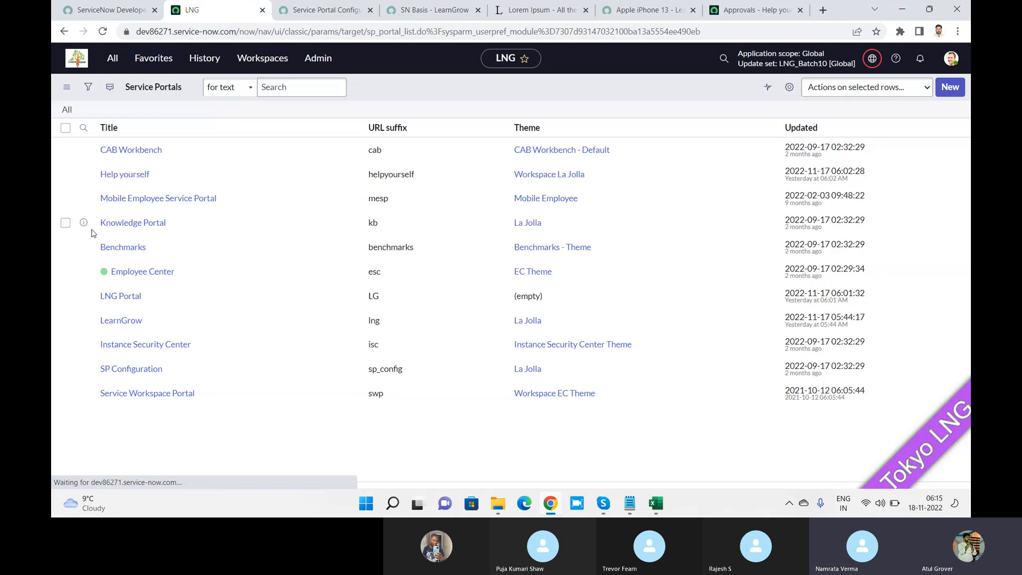
{"action": "left_click", "coordinate": [136, 206]}
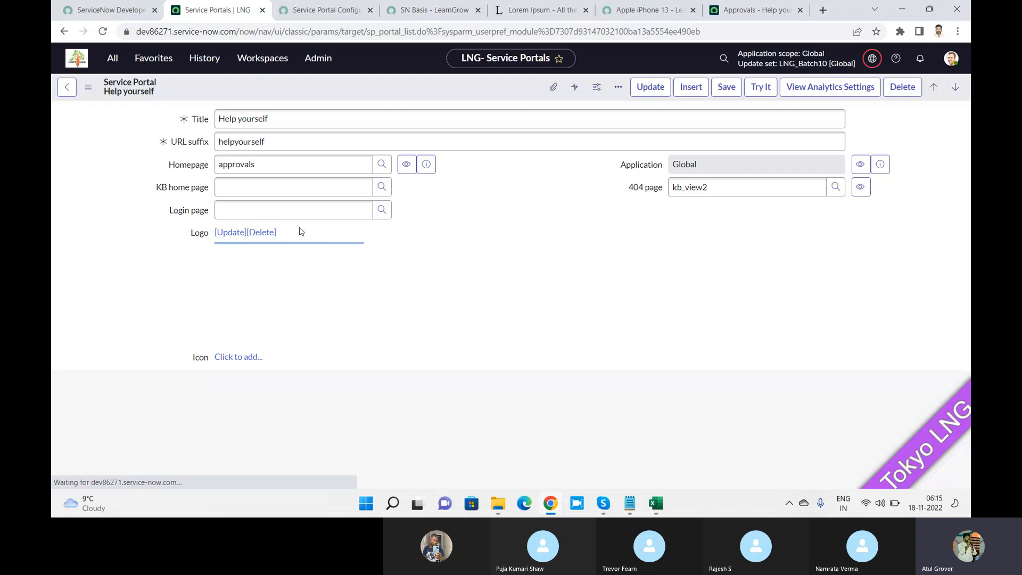
- Check the Help yourself portal page and start adding an icon to its portal record
{"action": "left_click", "coordinate": [744, 15]}
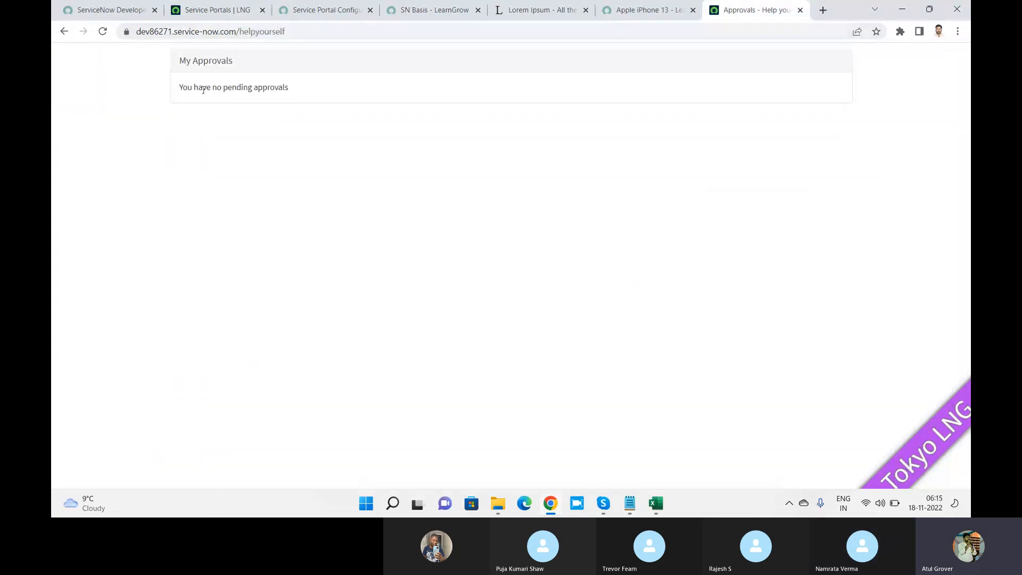
{"action": "left_click", "coordinate": [223, 15]}
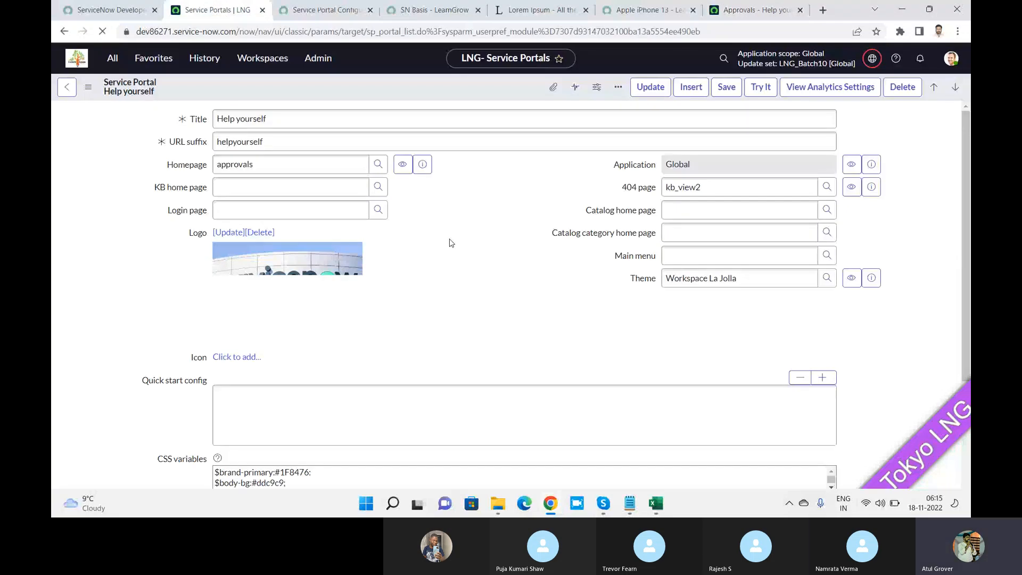
{"action": "left_click", "coordinate": [245, 359]}
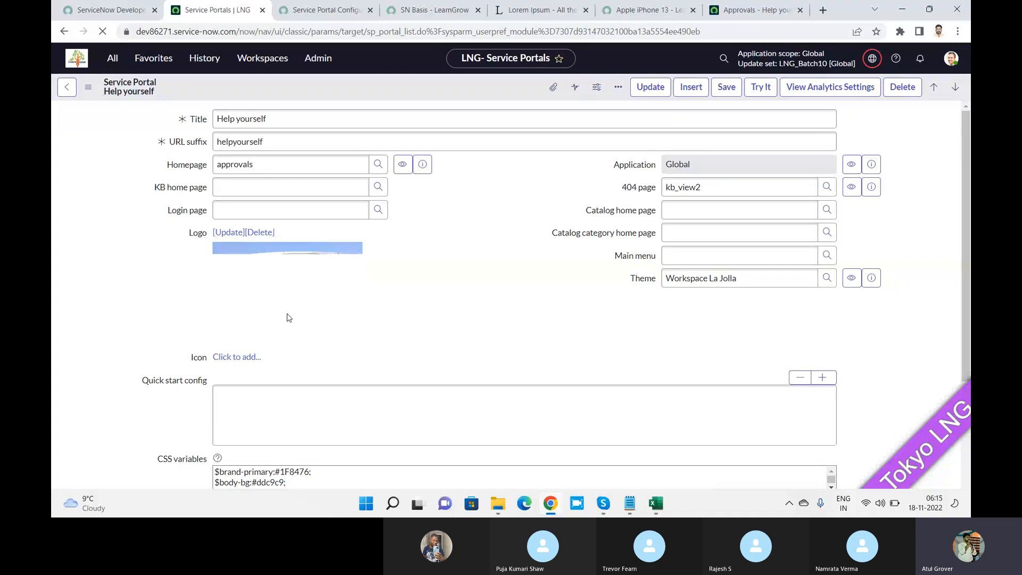
{"action": "left_click", "coordinate": [236, 357]}
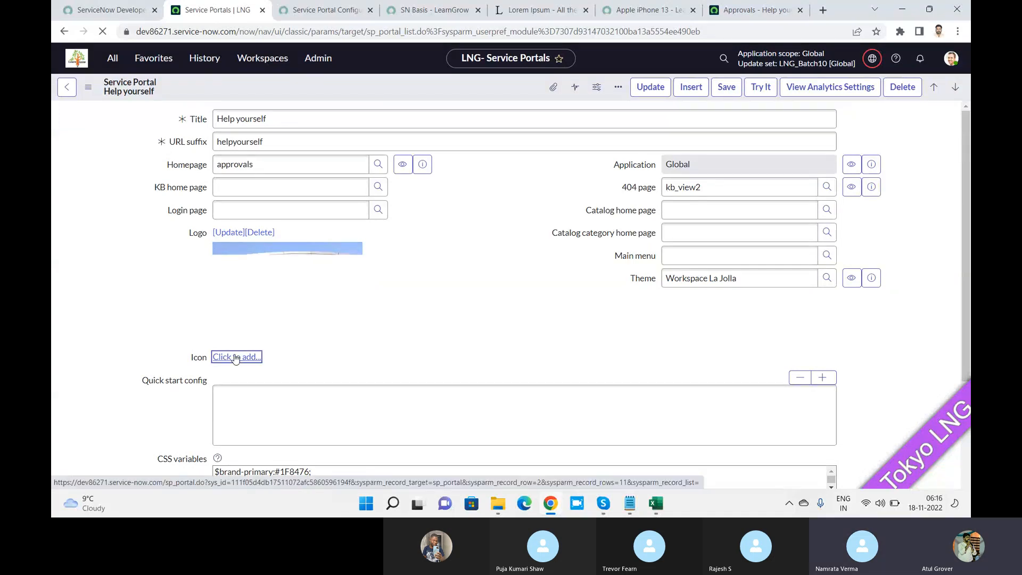